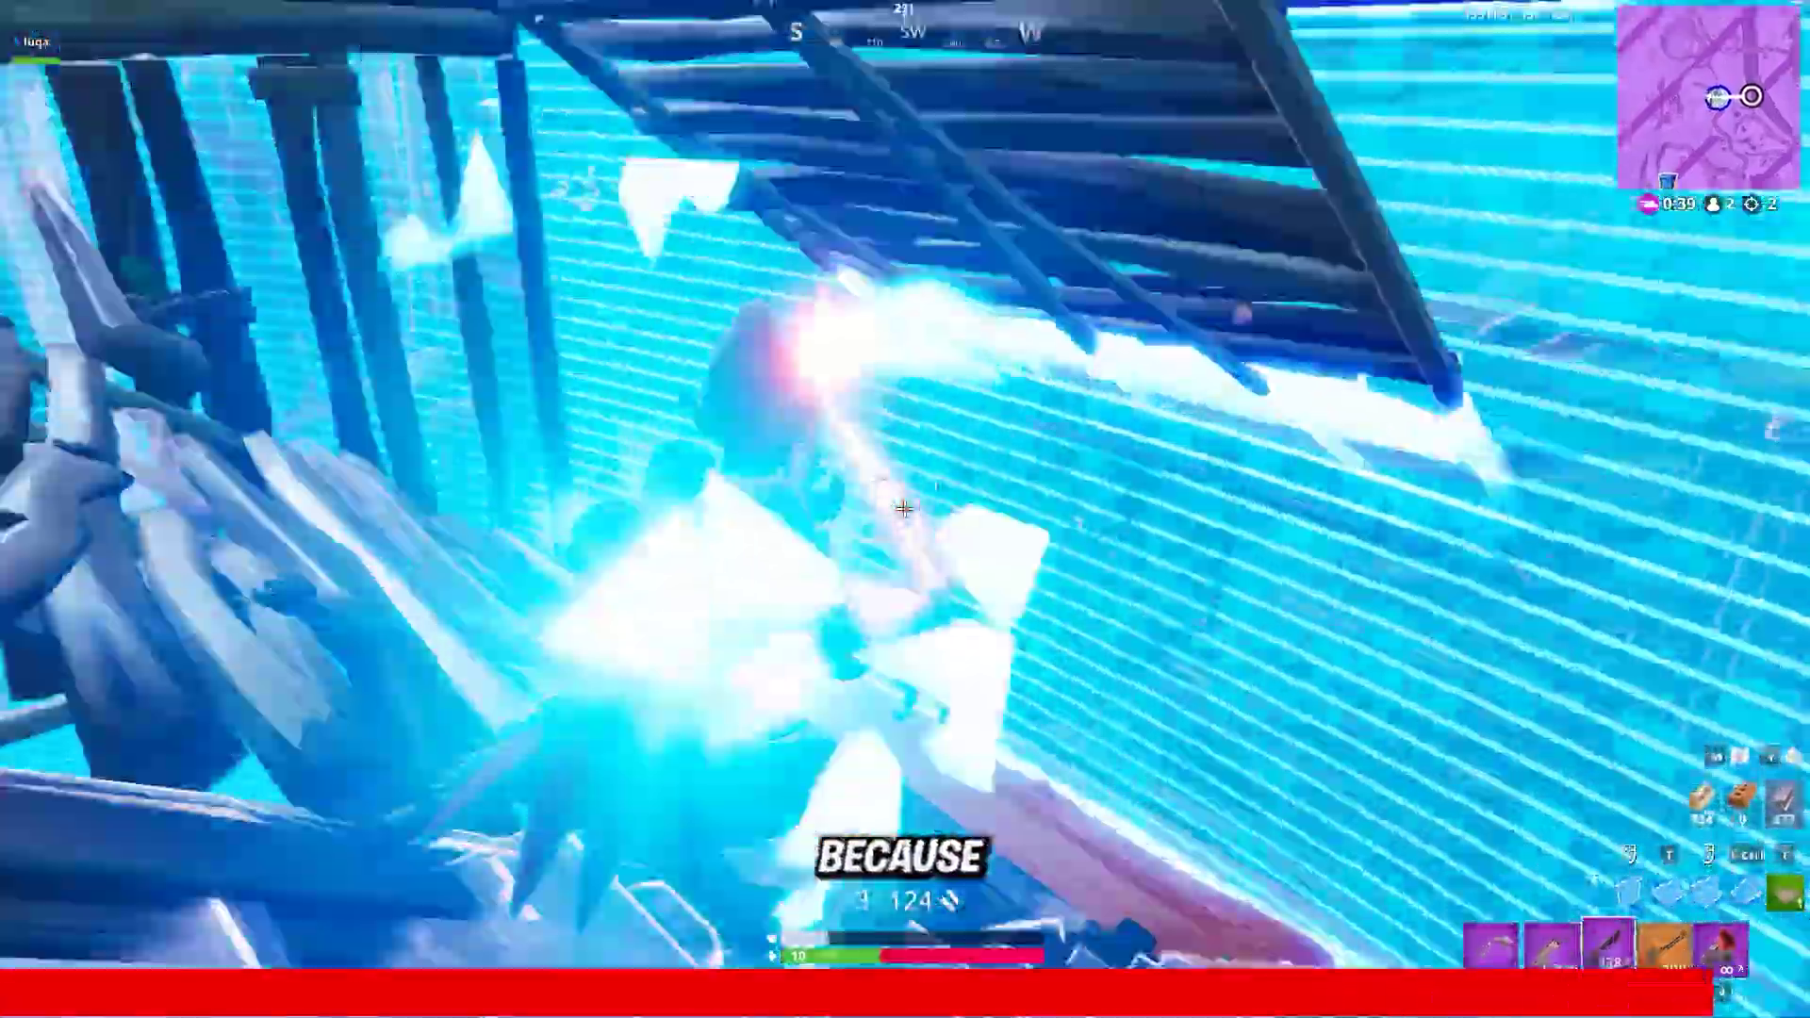
- Edit a build piece and place wood walls upward while eliminating the first opponent
key(g)
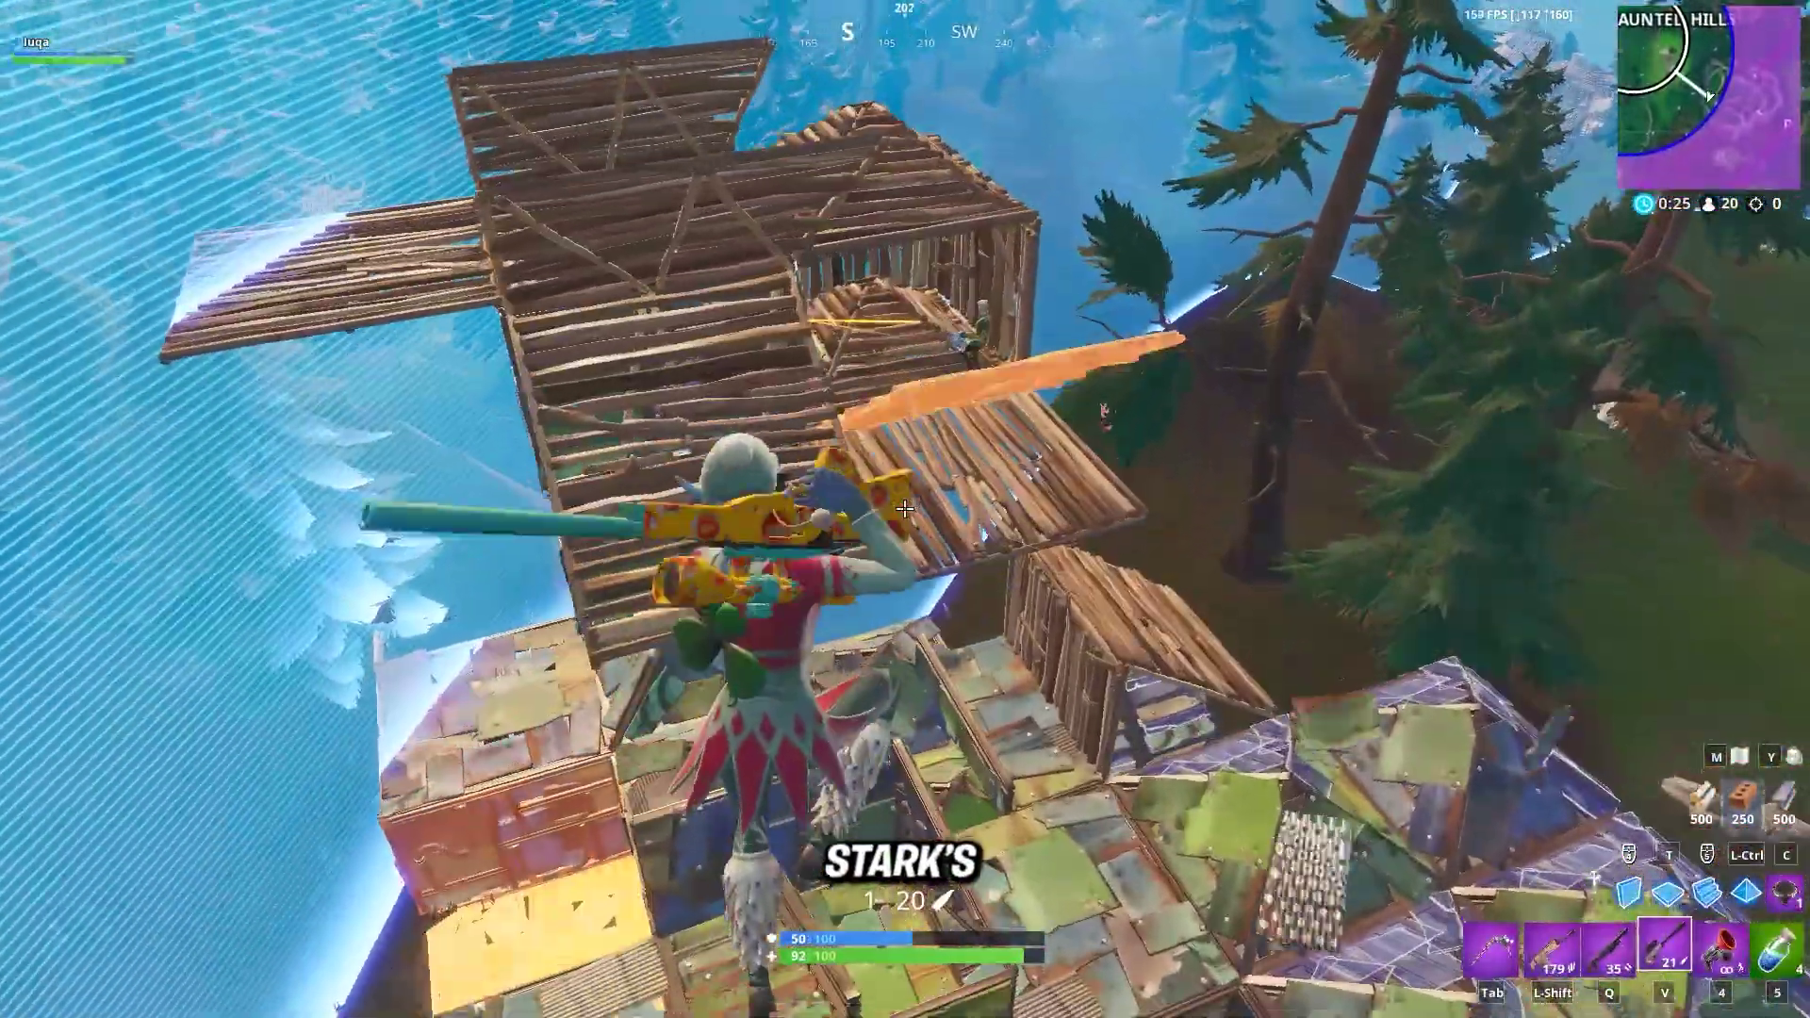
click(903, 509)
click(904, 509)
click(904, 509)
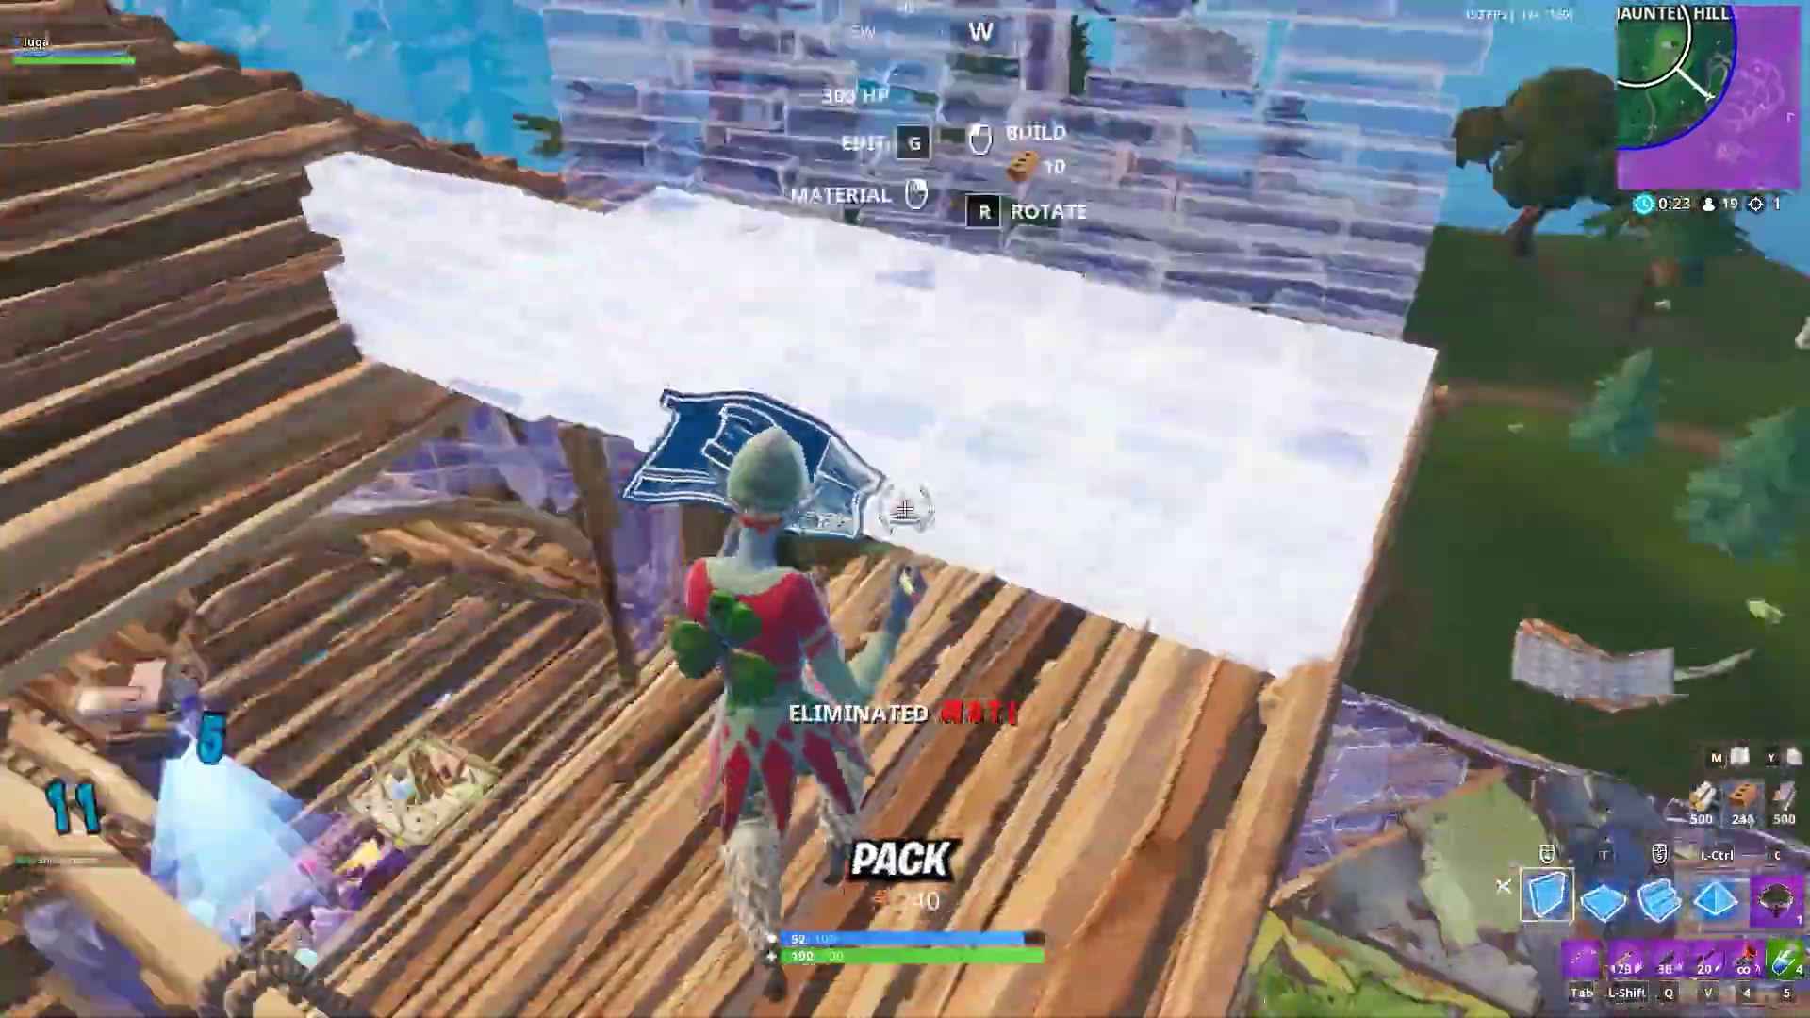
- Keep building, eliminate a second opponent, then switch to the shotgun and fire
click(904, 509)
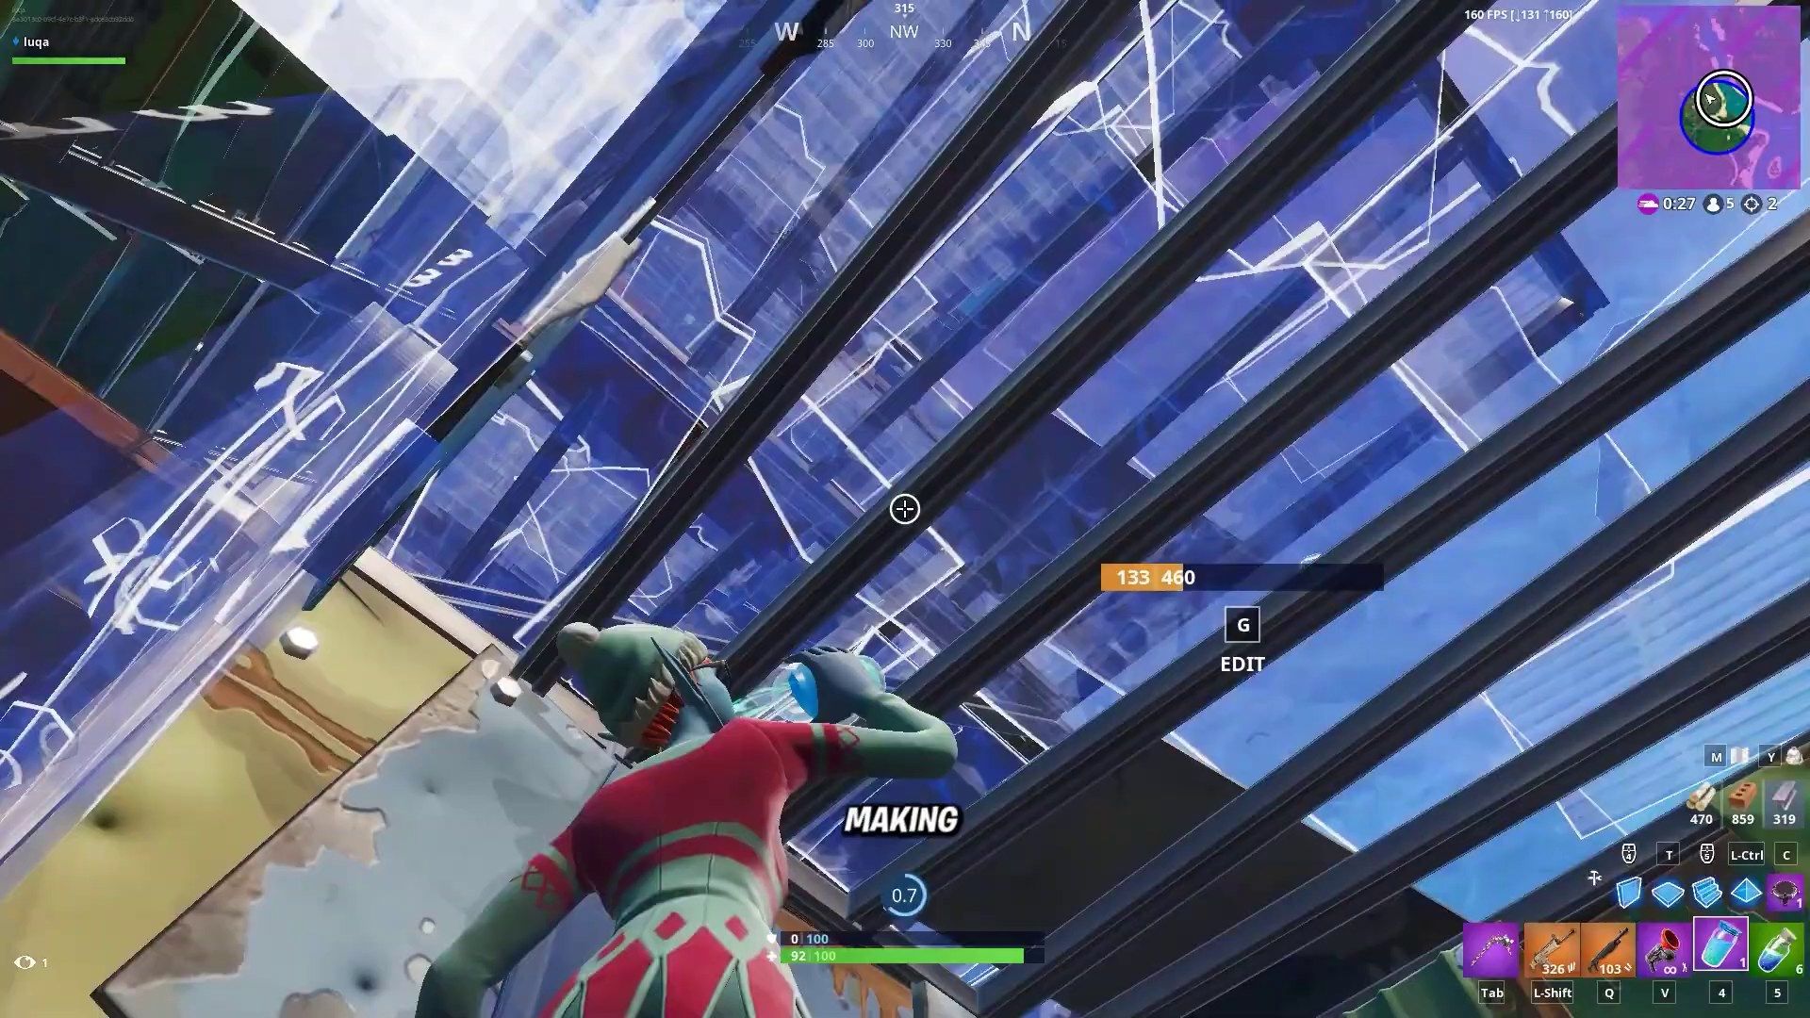
click(904, 509)
key(q)
click(904, 509)
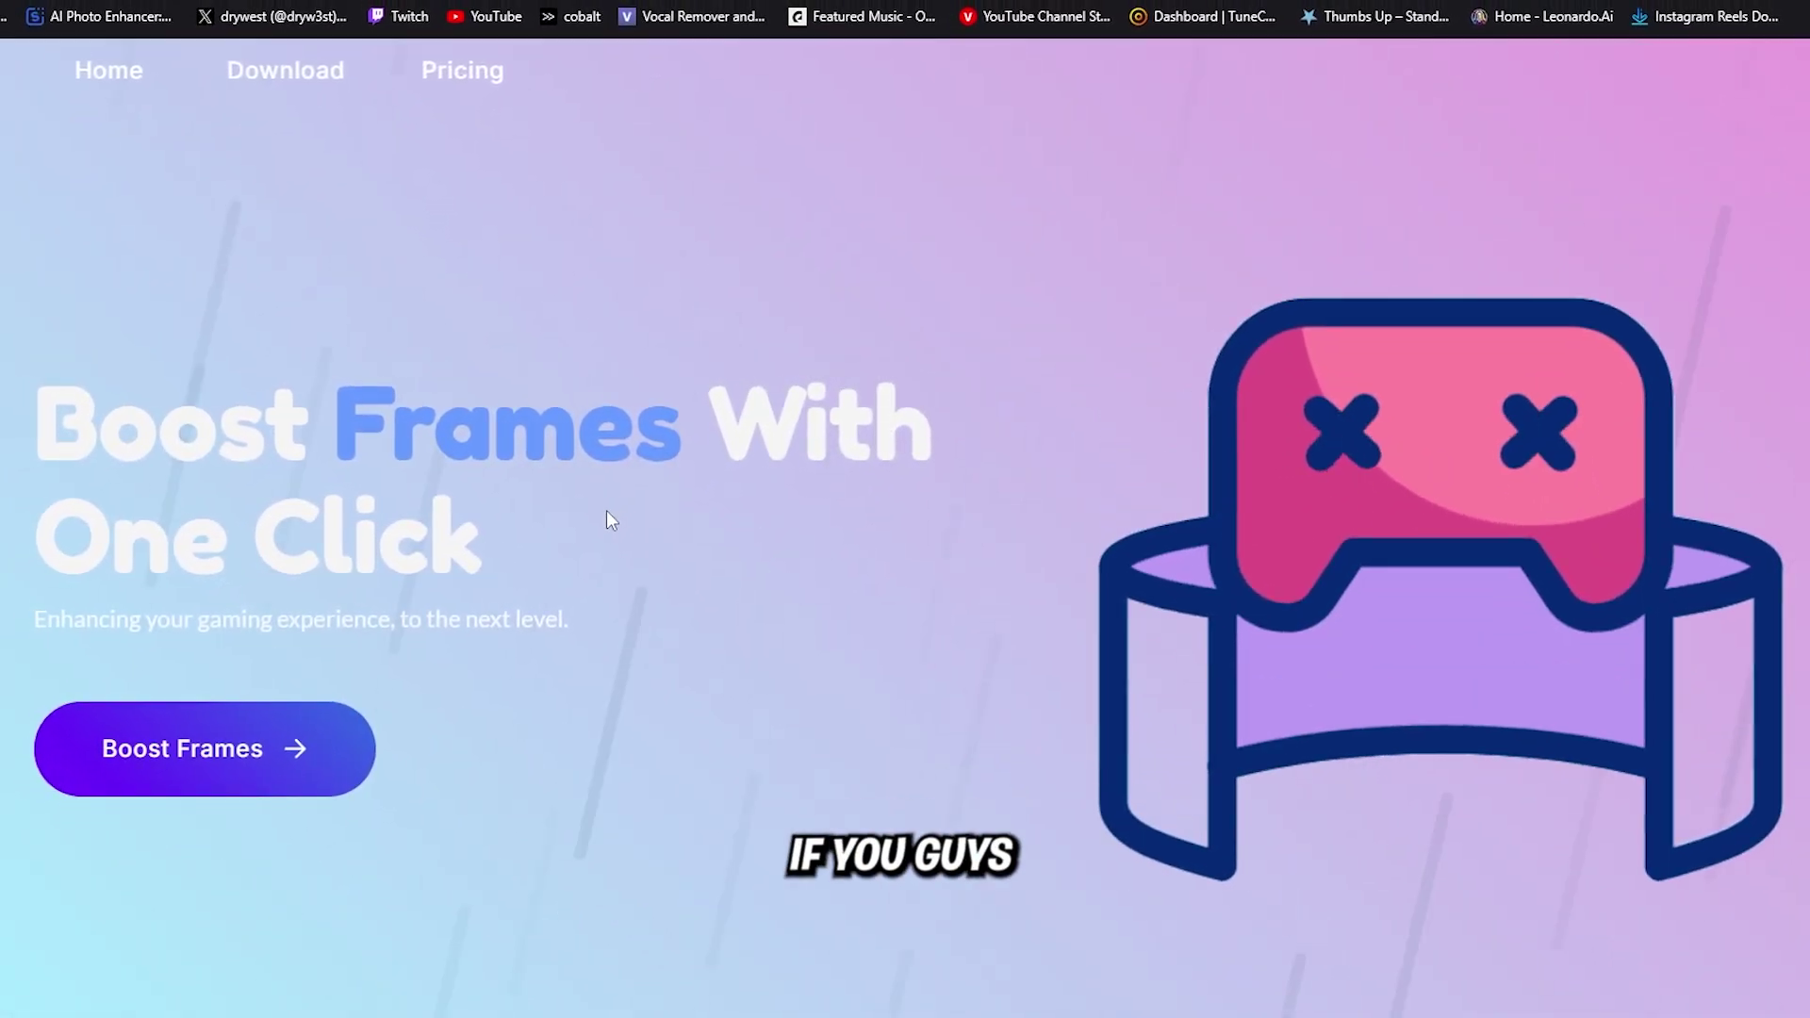
- On starktweaks.crd.co, follow the Free Tweaks link to the STARK Tweaks Discord invite
drag(567, 539, 83, 422)
click(302, 373)
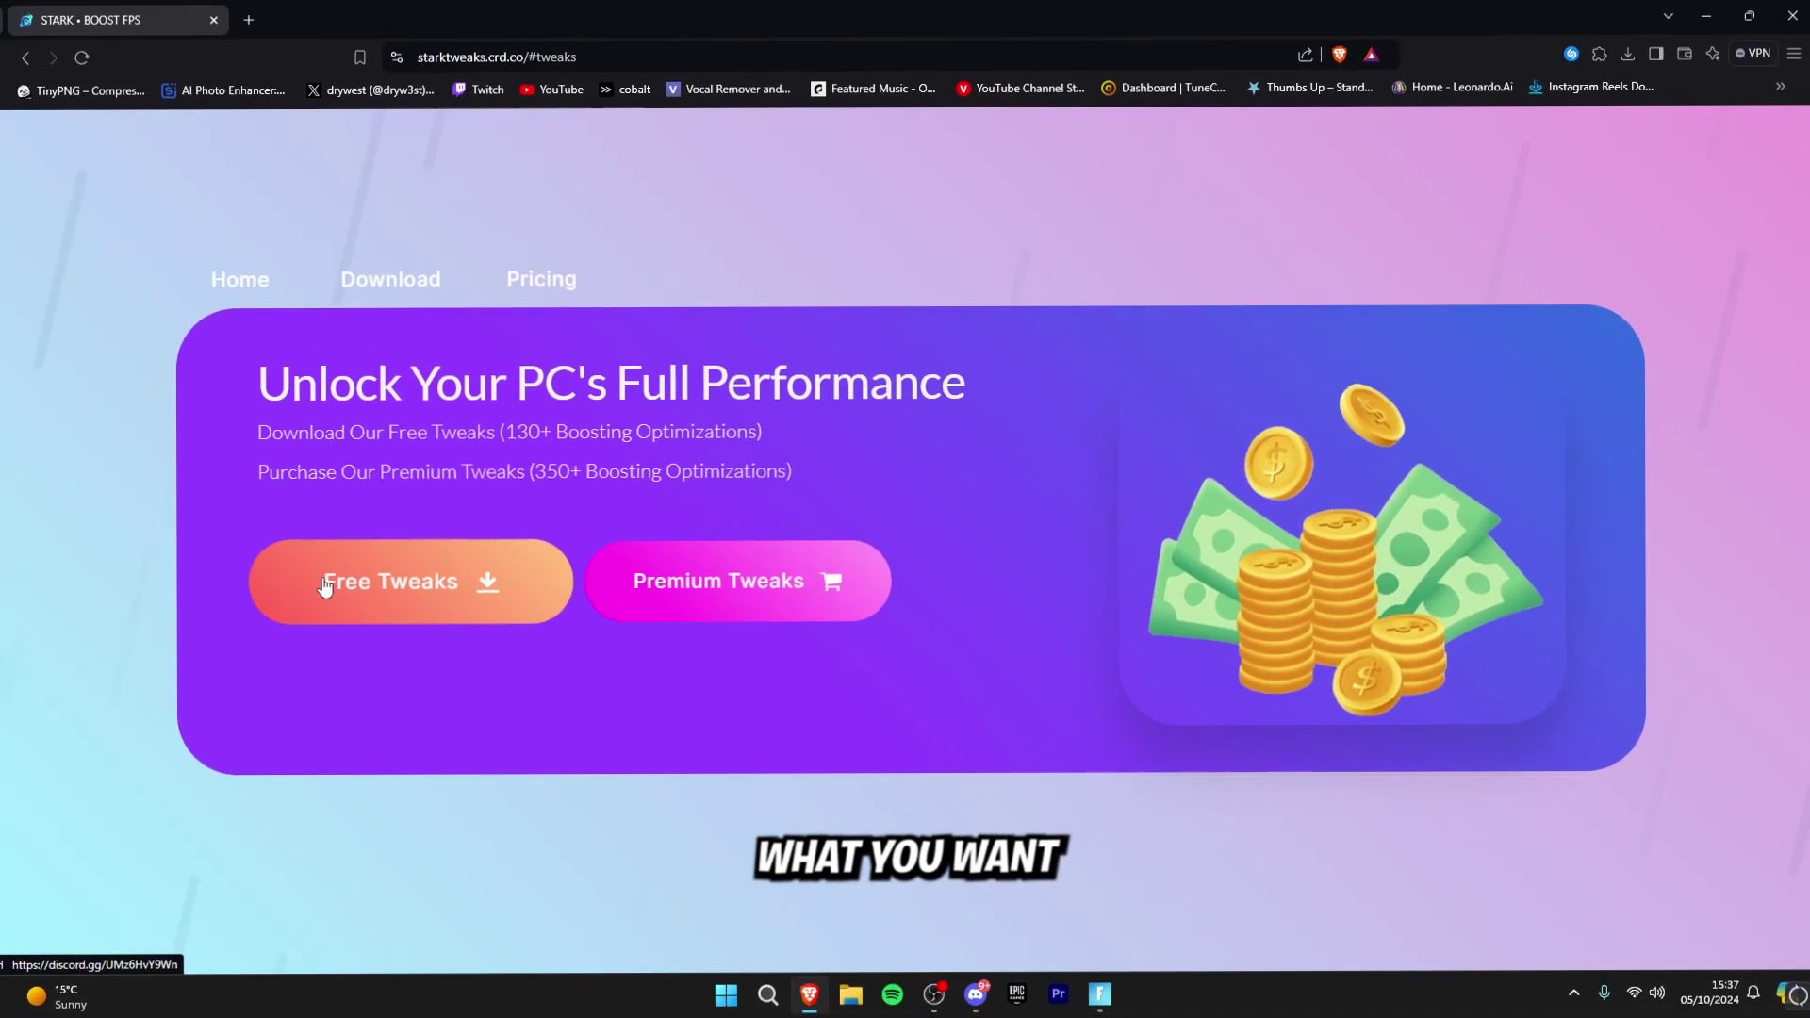
click(297, 588)
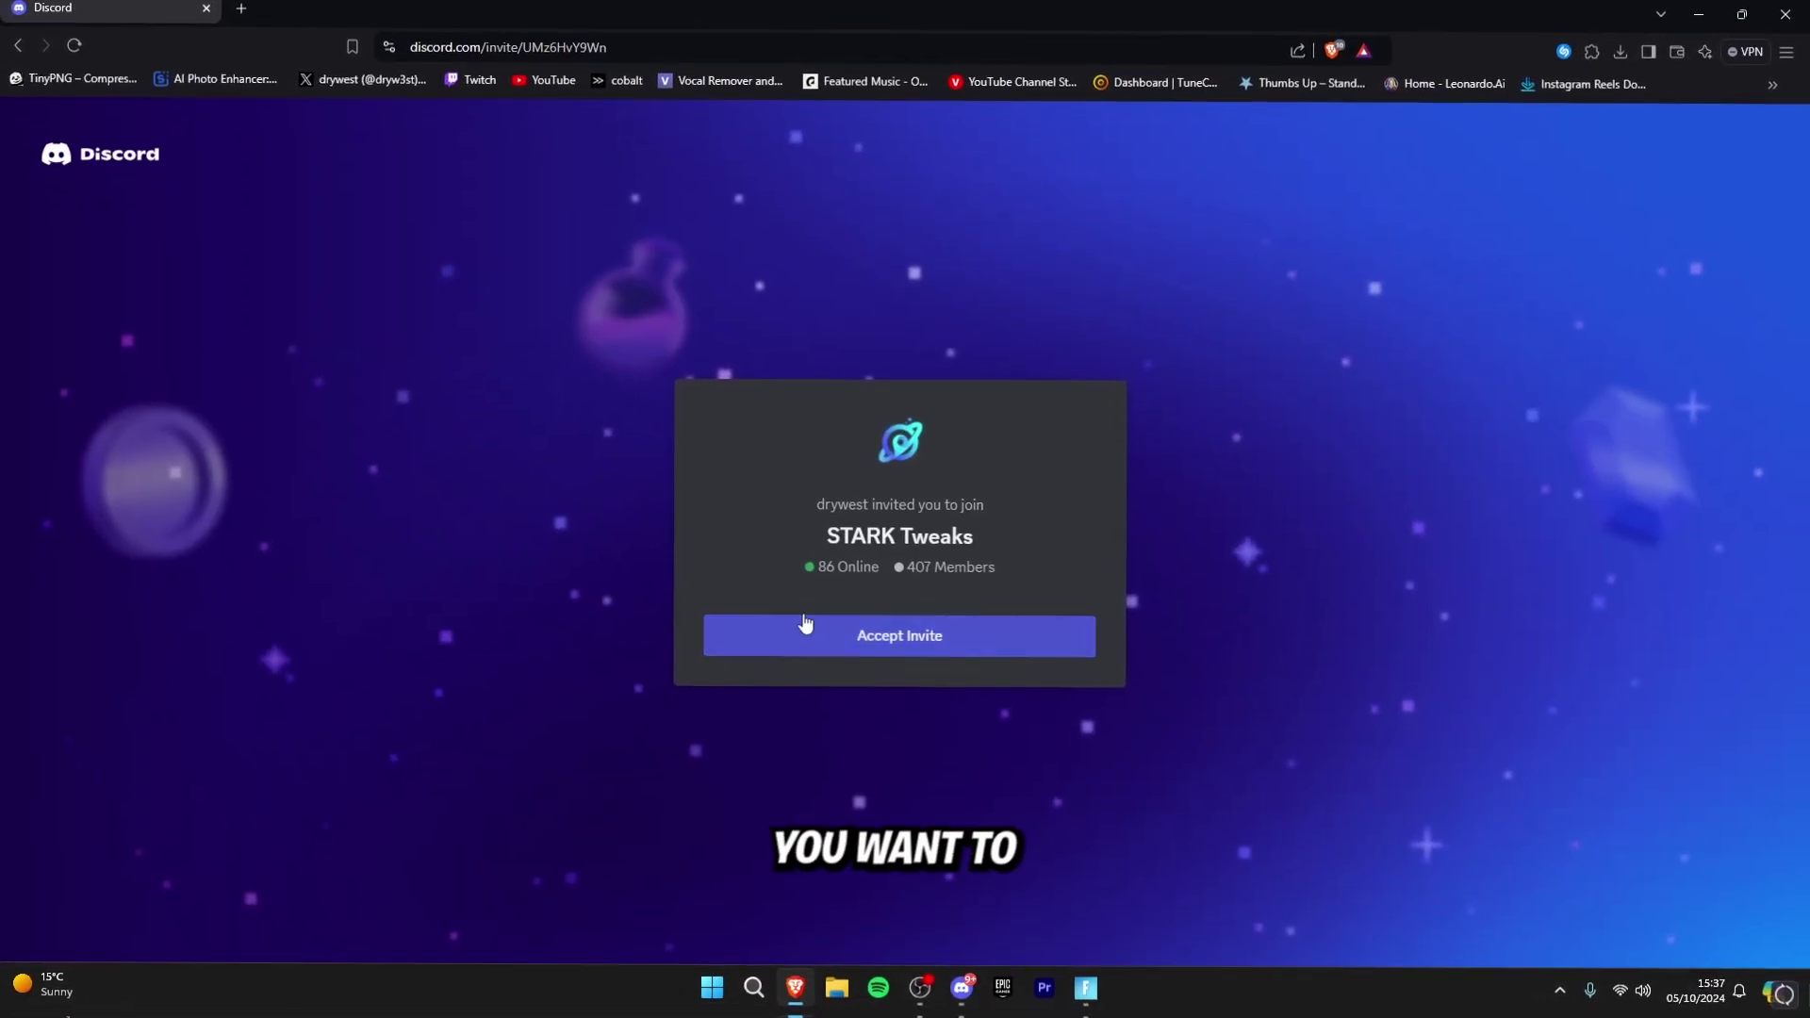
- Accept the STARK Tweaks invite and follow the #download channel's link to the utility
click(842, 651)
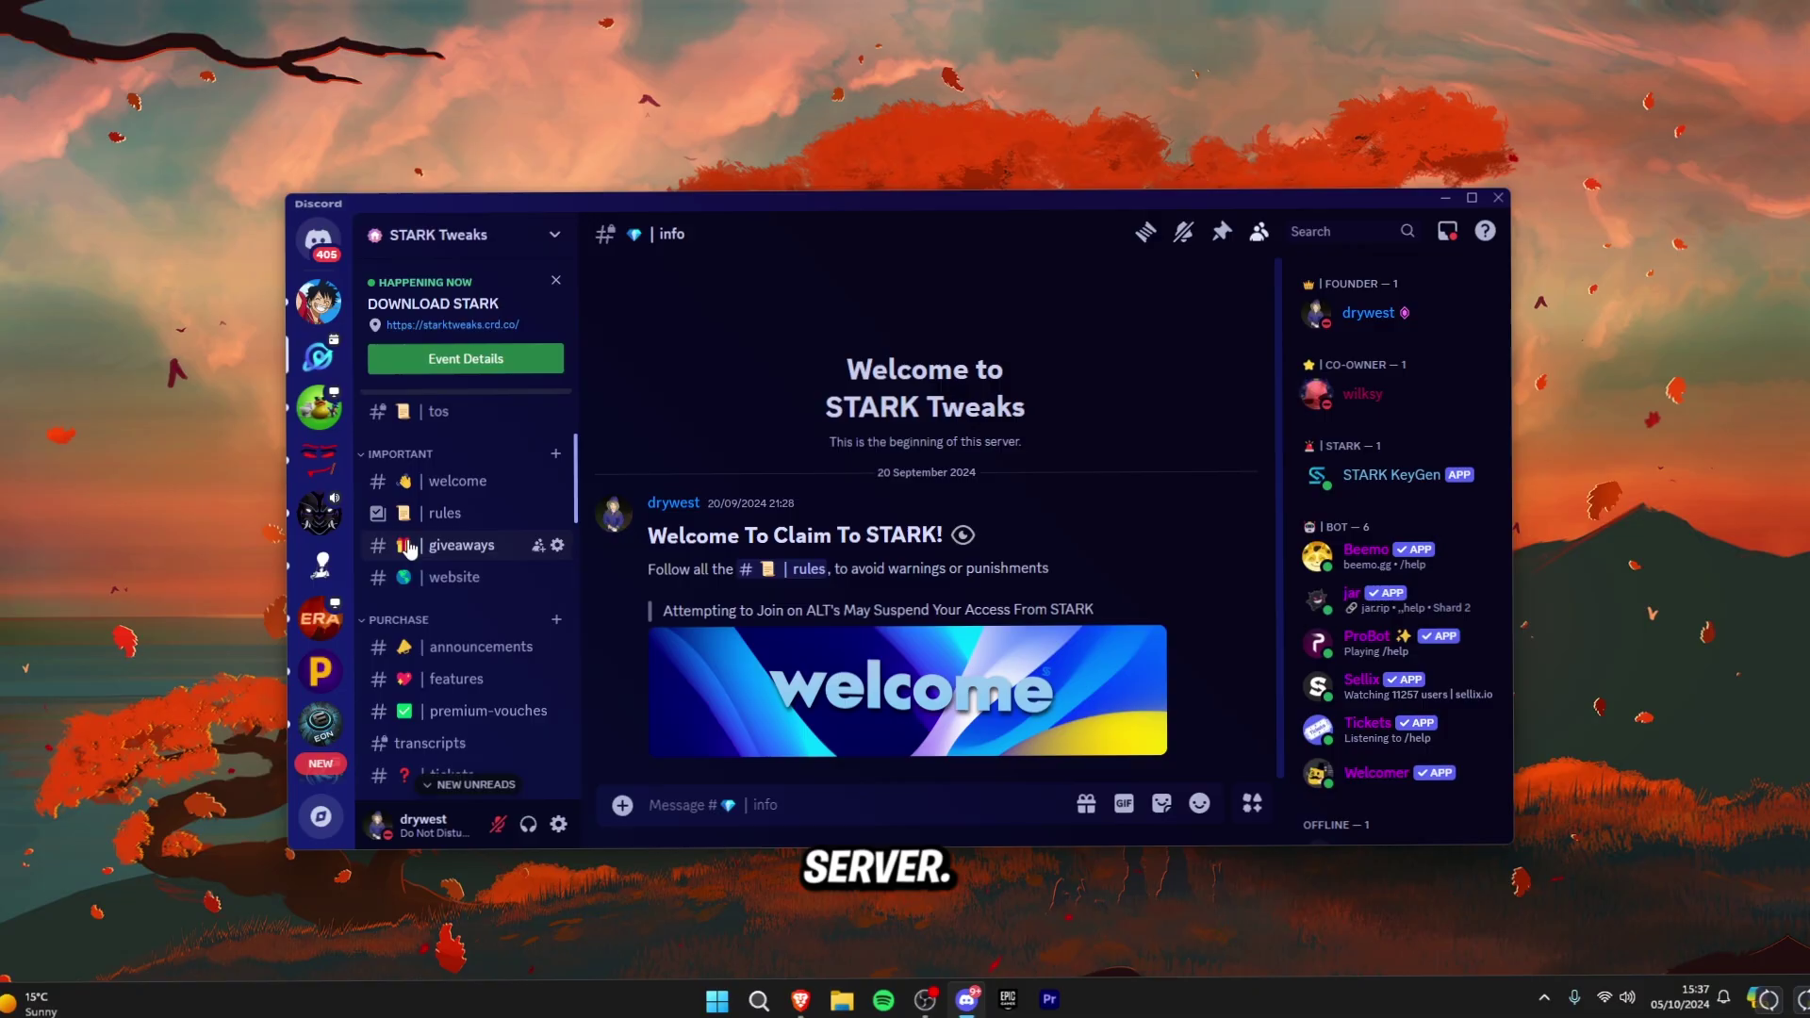
scroll(408, 549, up, 3)
scroll(408, 542, down, 6)
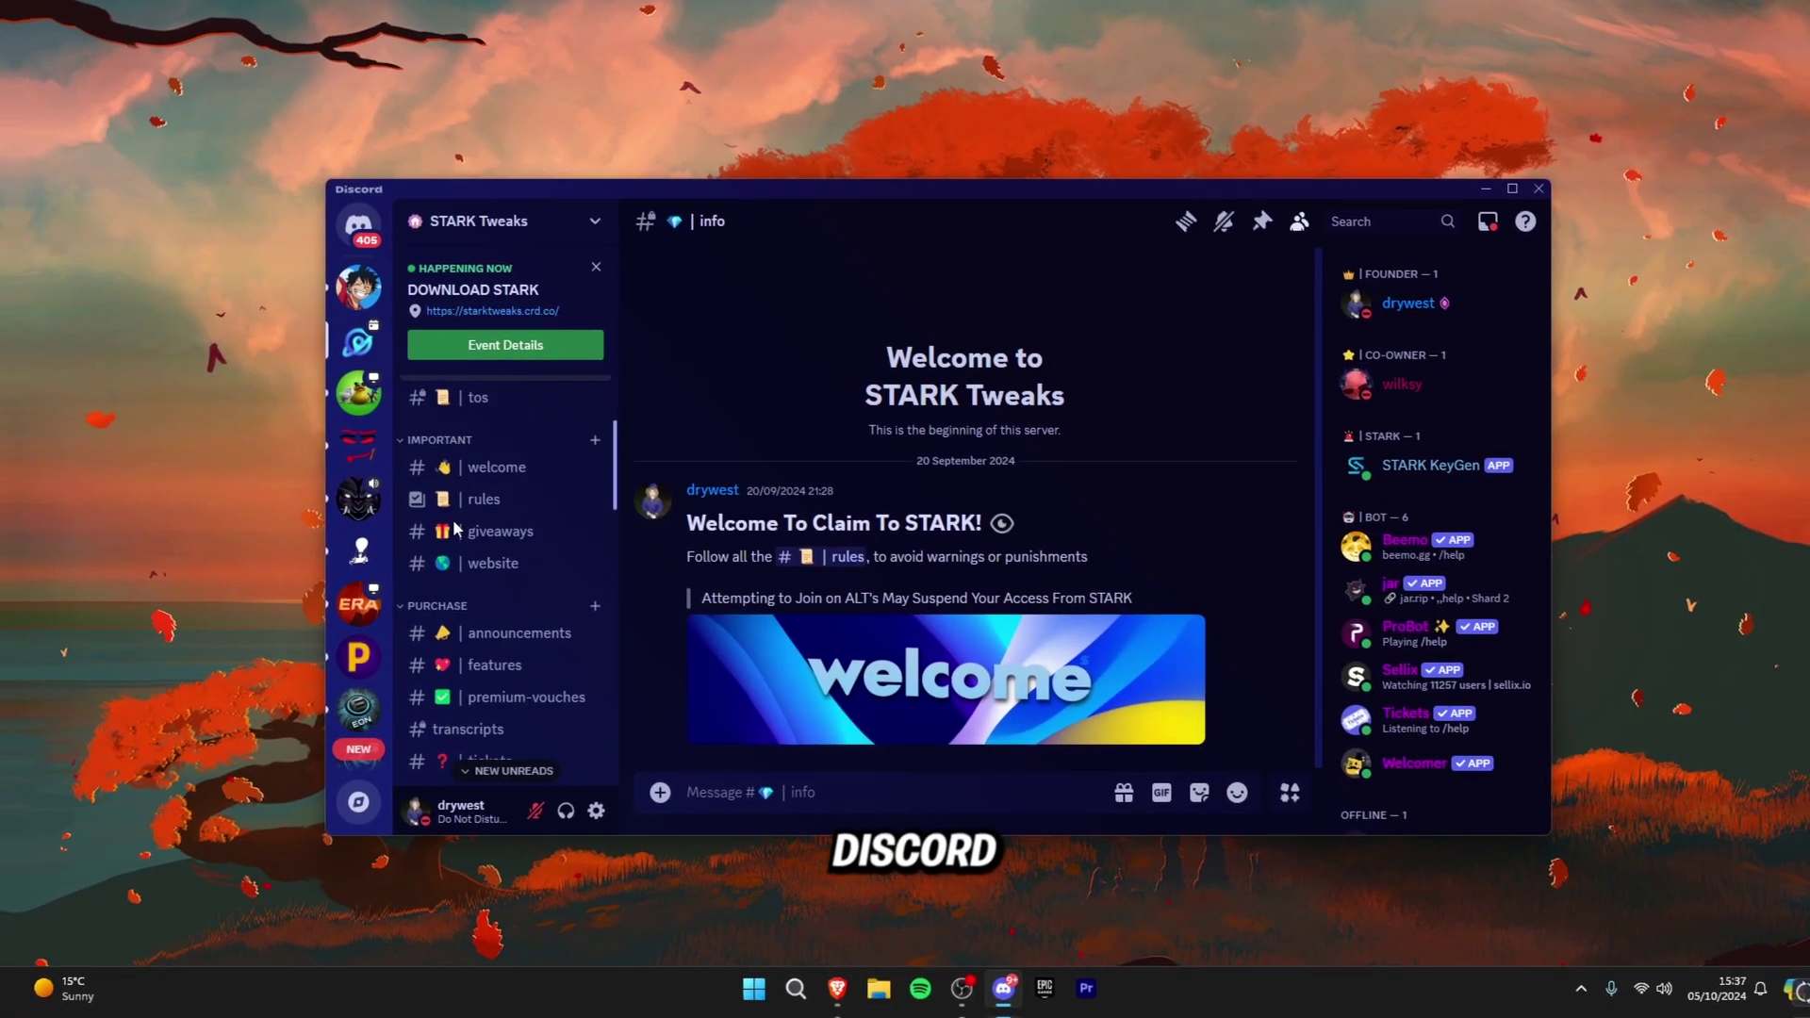
scroll(455, 526, down, 4)
scroll(455, 518, up, 2)
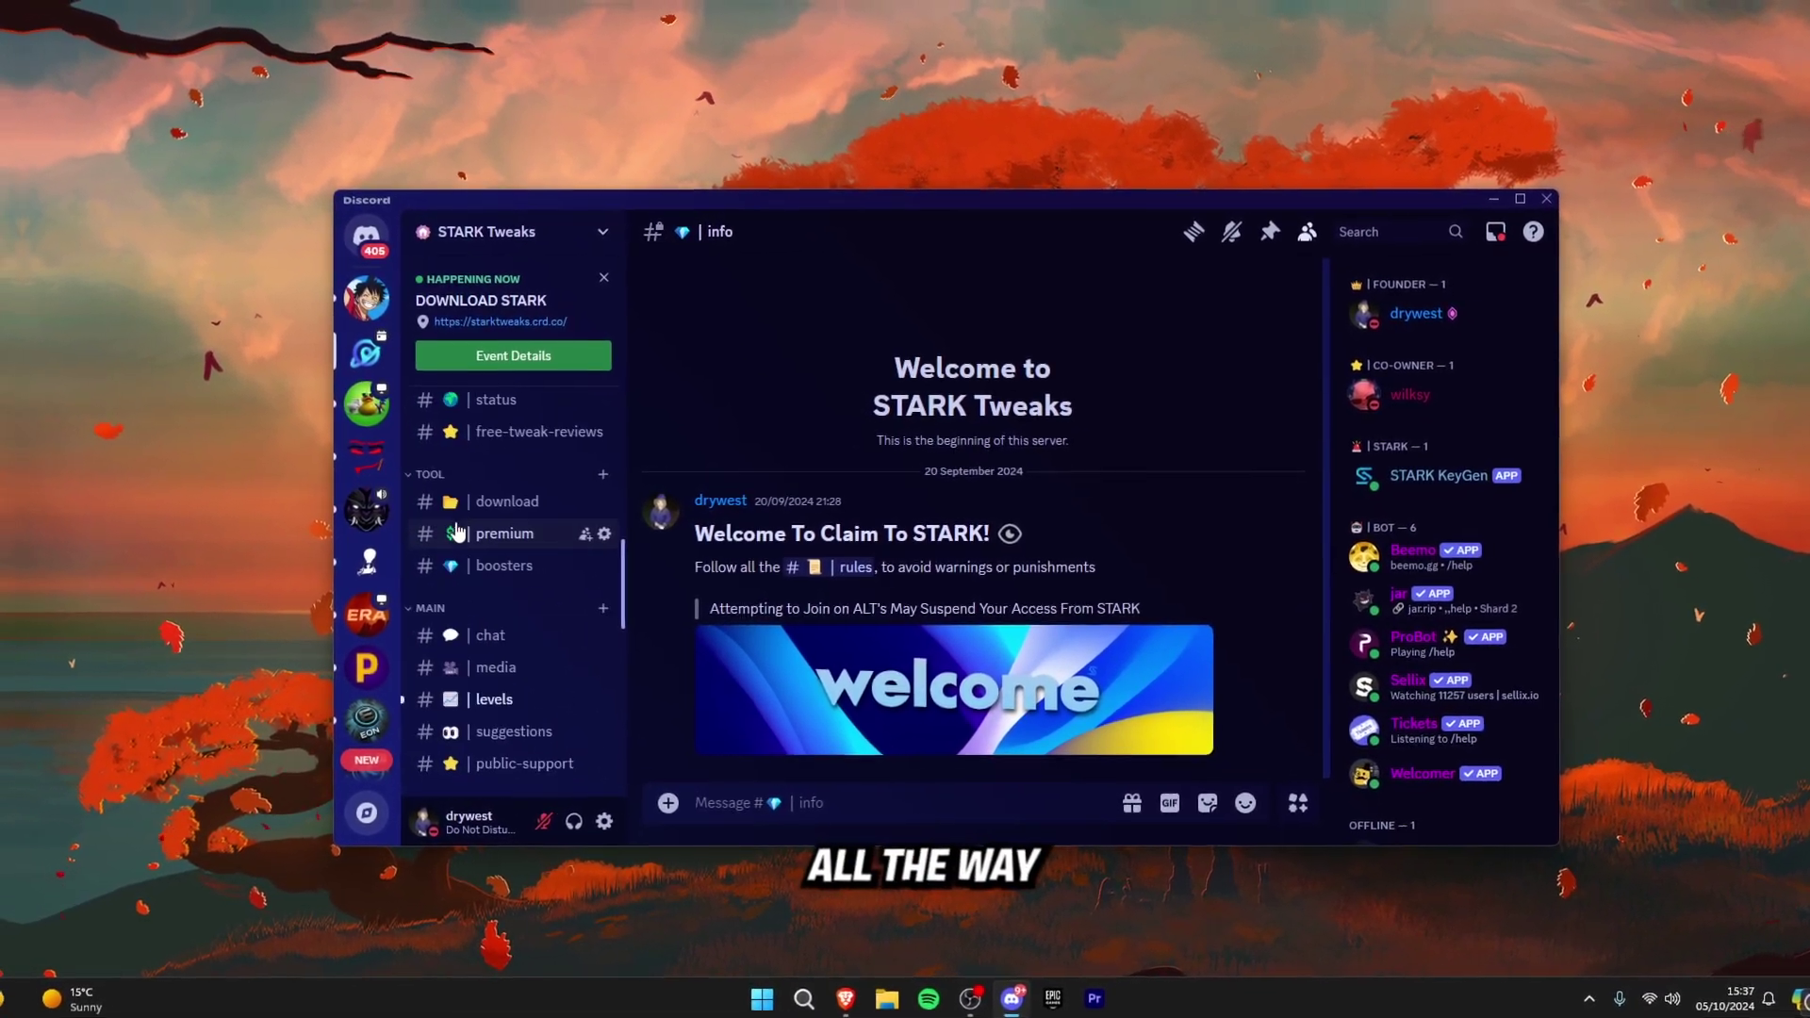
click(452, 512)
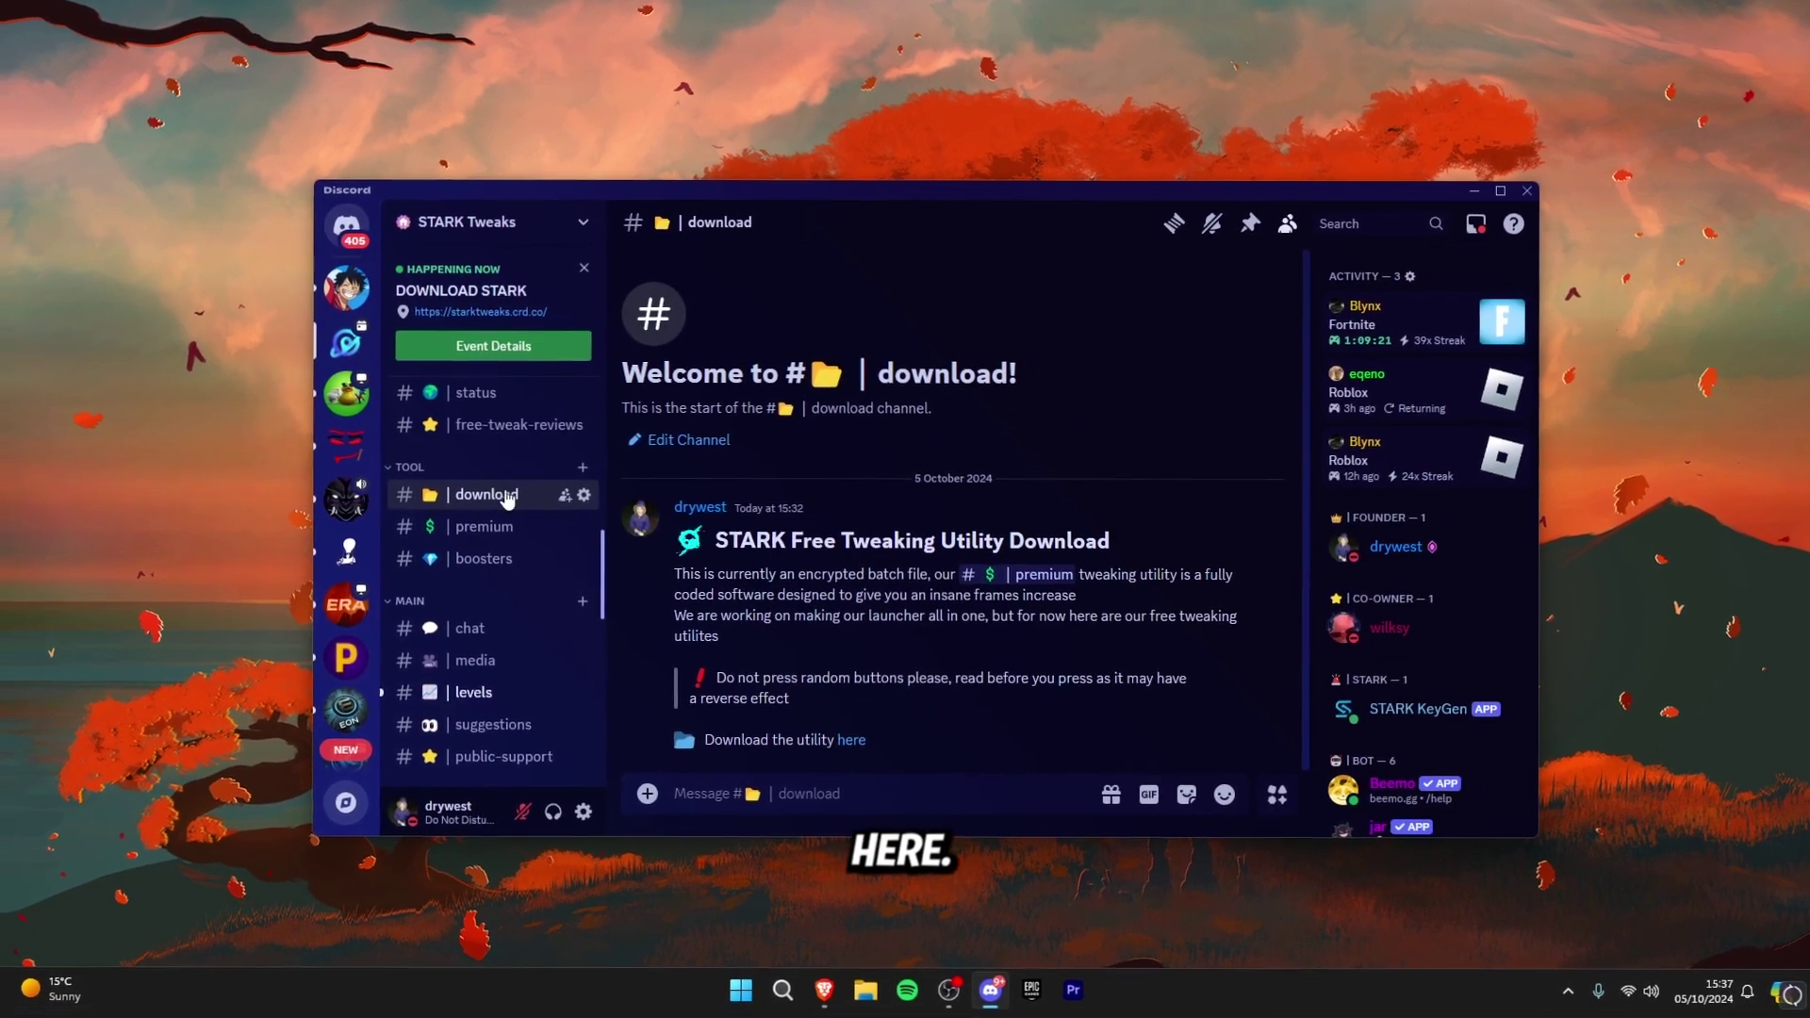
click(869, 751)
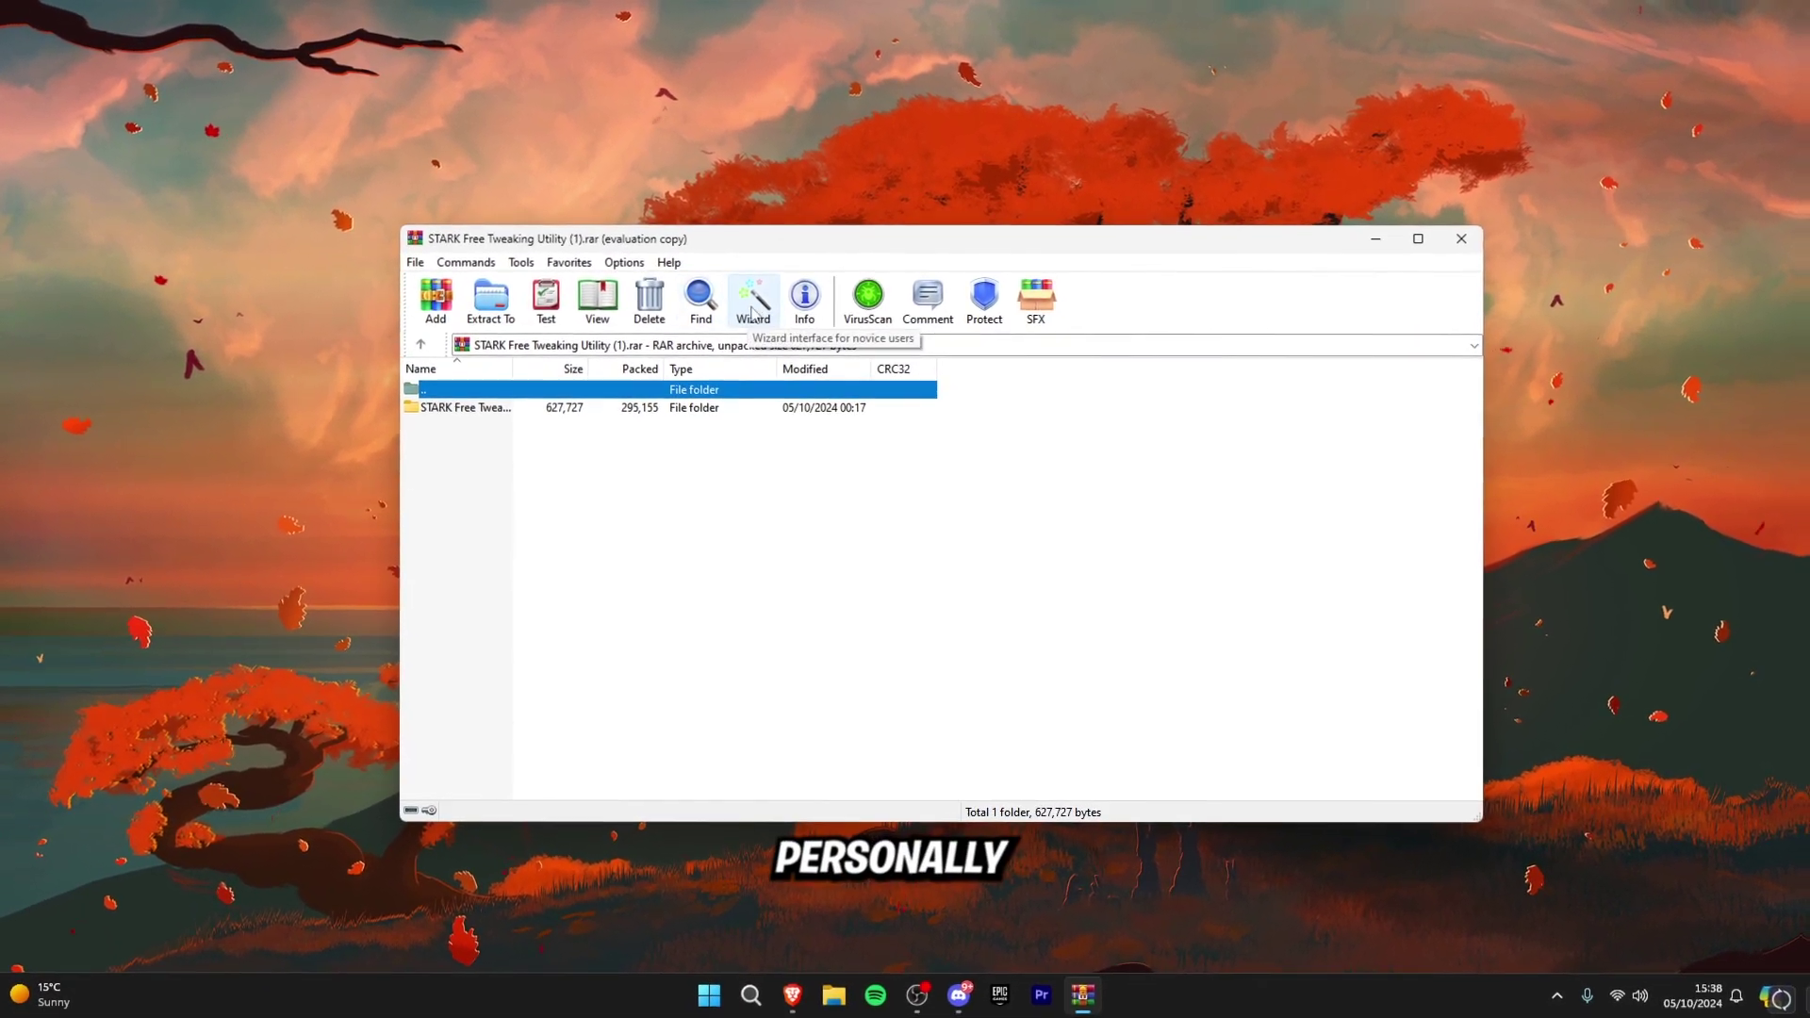
- Extract the archive with the WinRAR wizard into the proposed Desktop folder
click(753, 311)
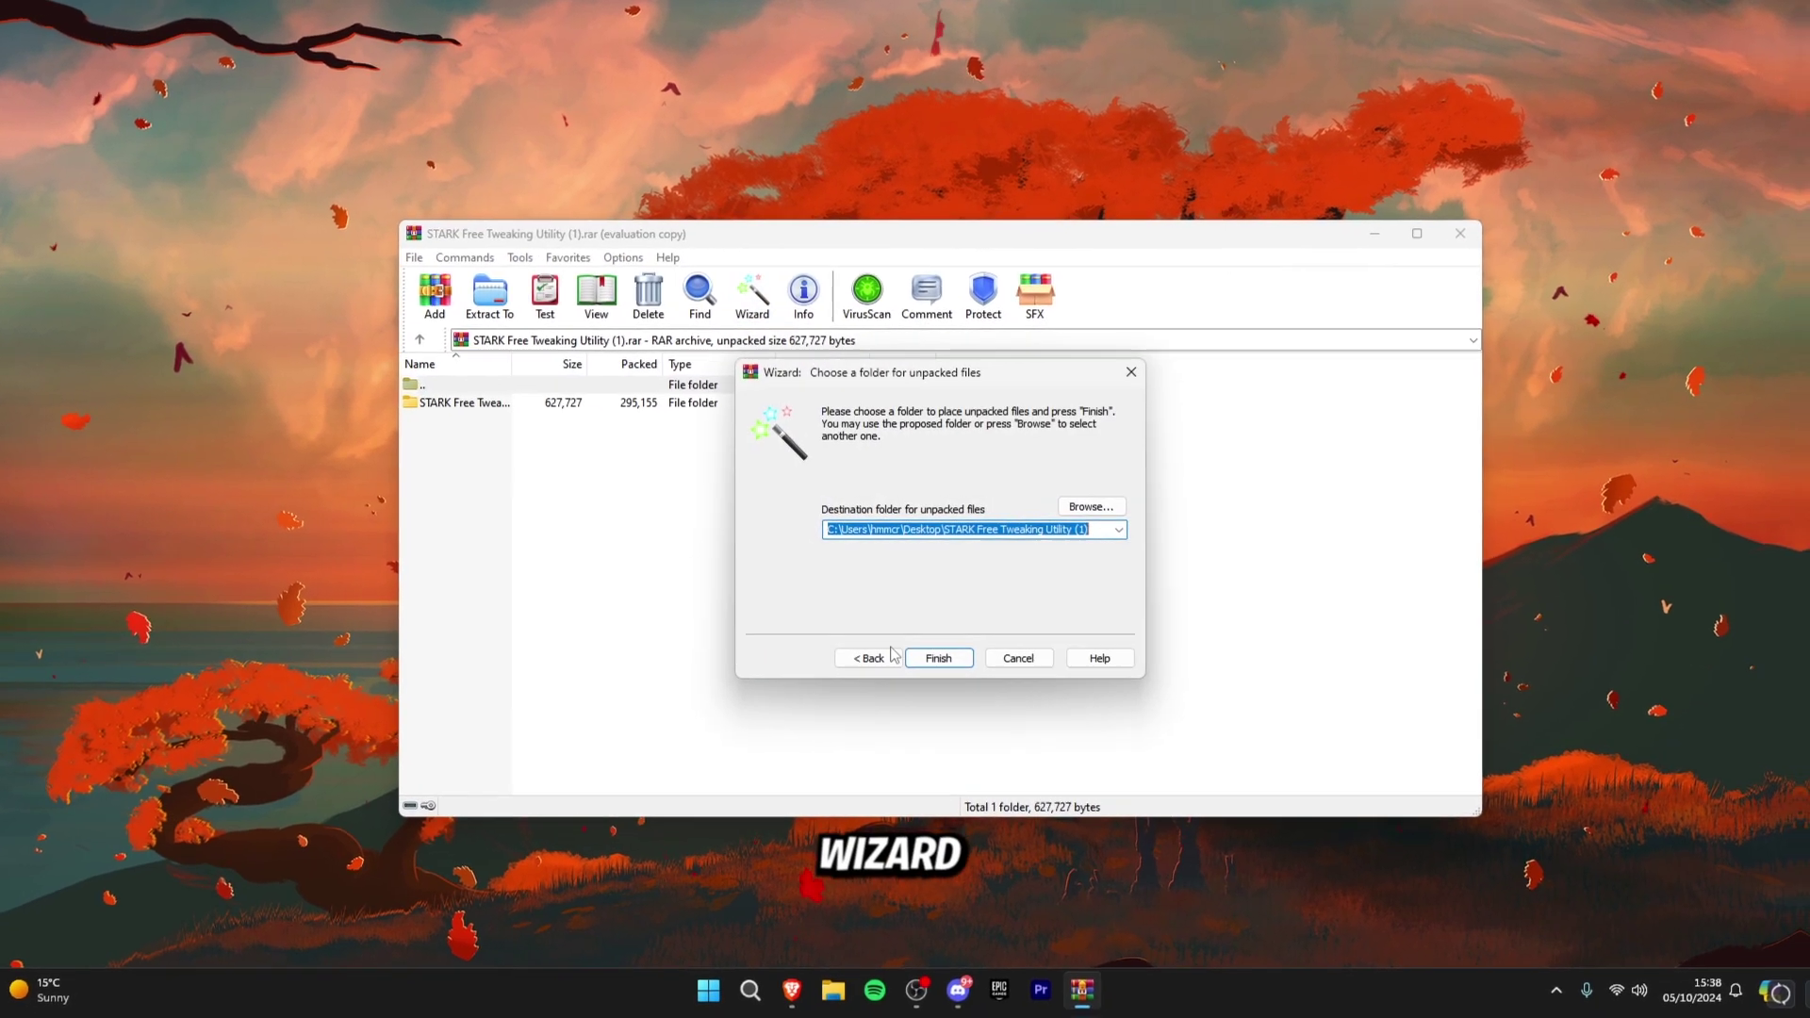
click(933, 658)
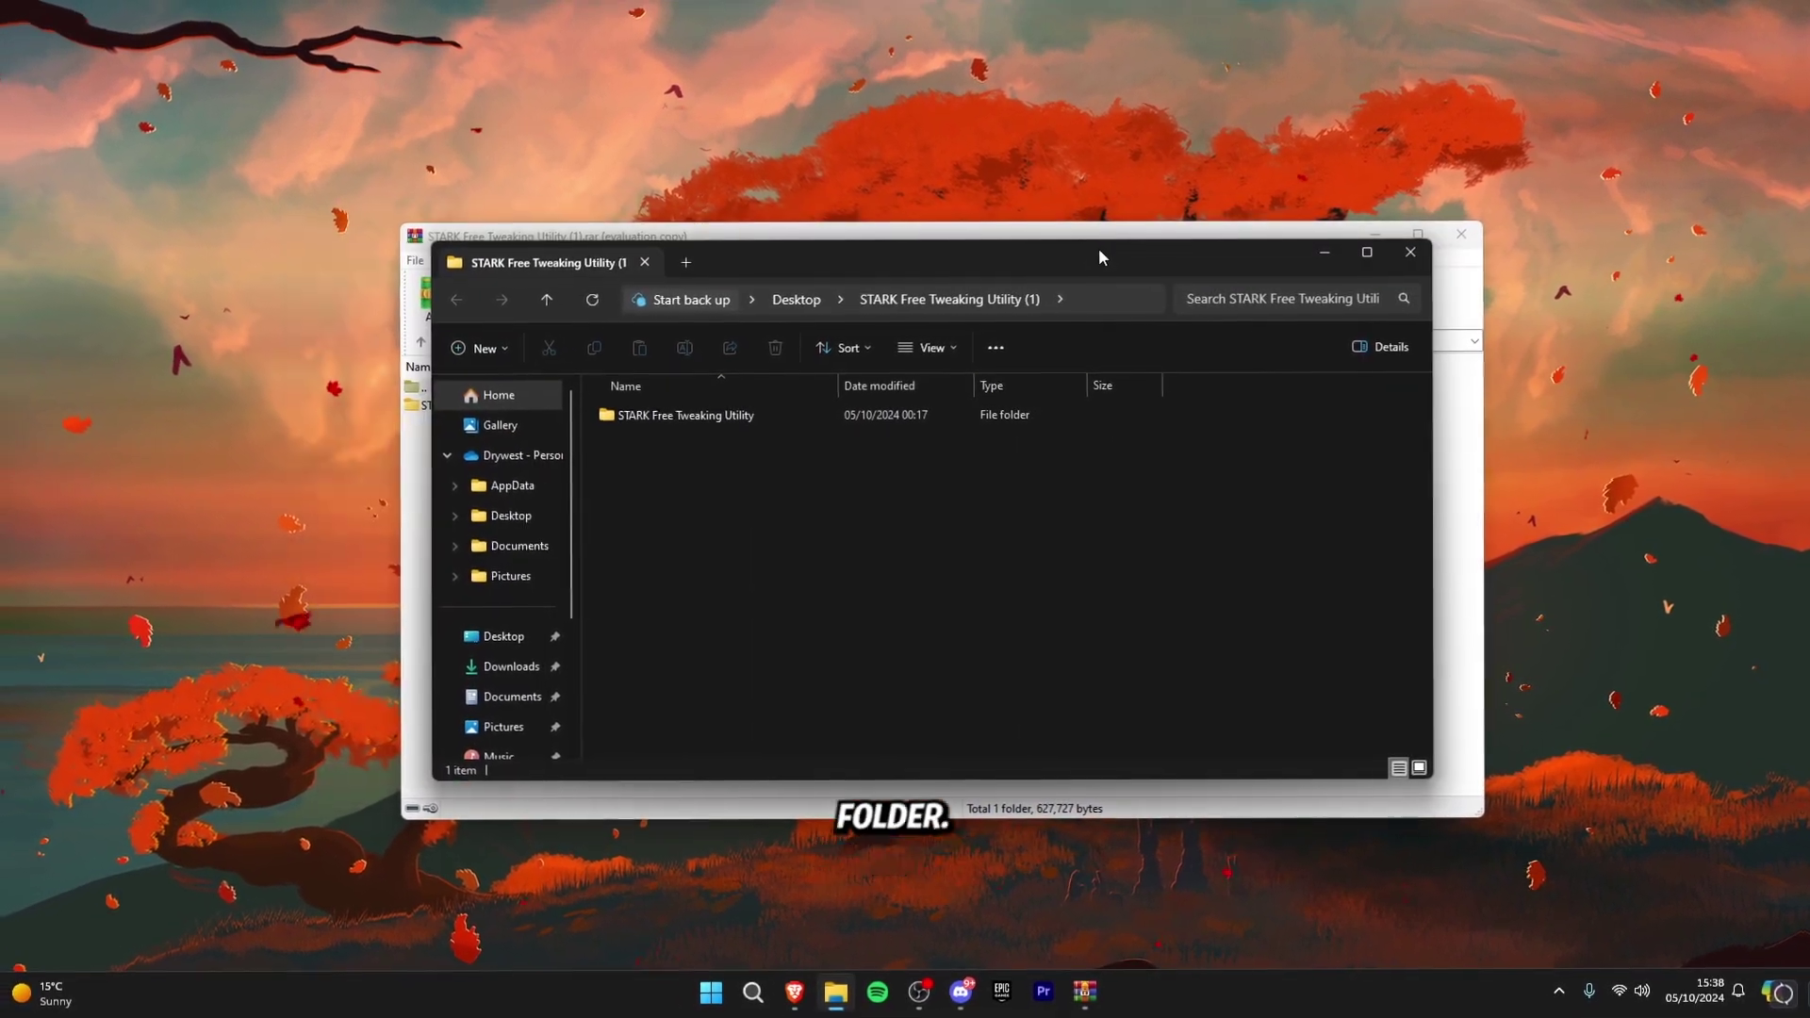
- Open the STARK Free Tweaking Utility folder and run STARK Free Tweaker as administrator
double_click(685, 414)
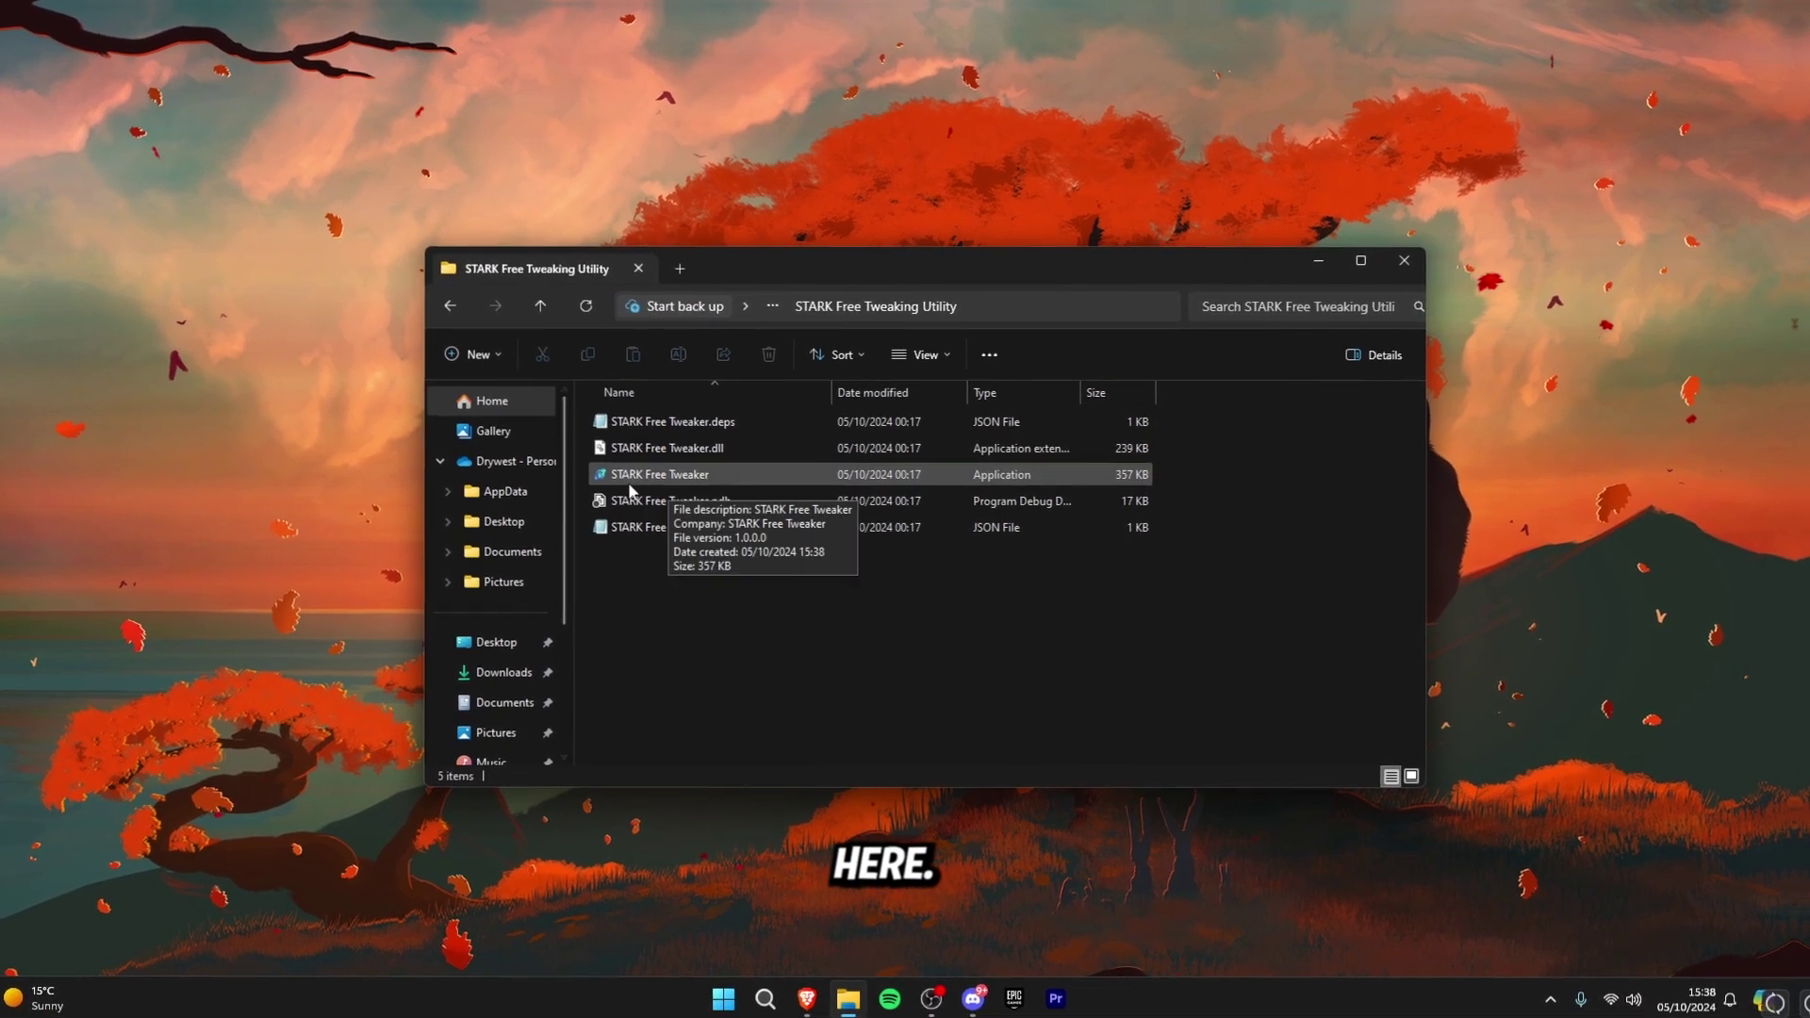
double_click(722, 479)
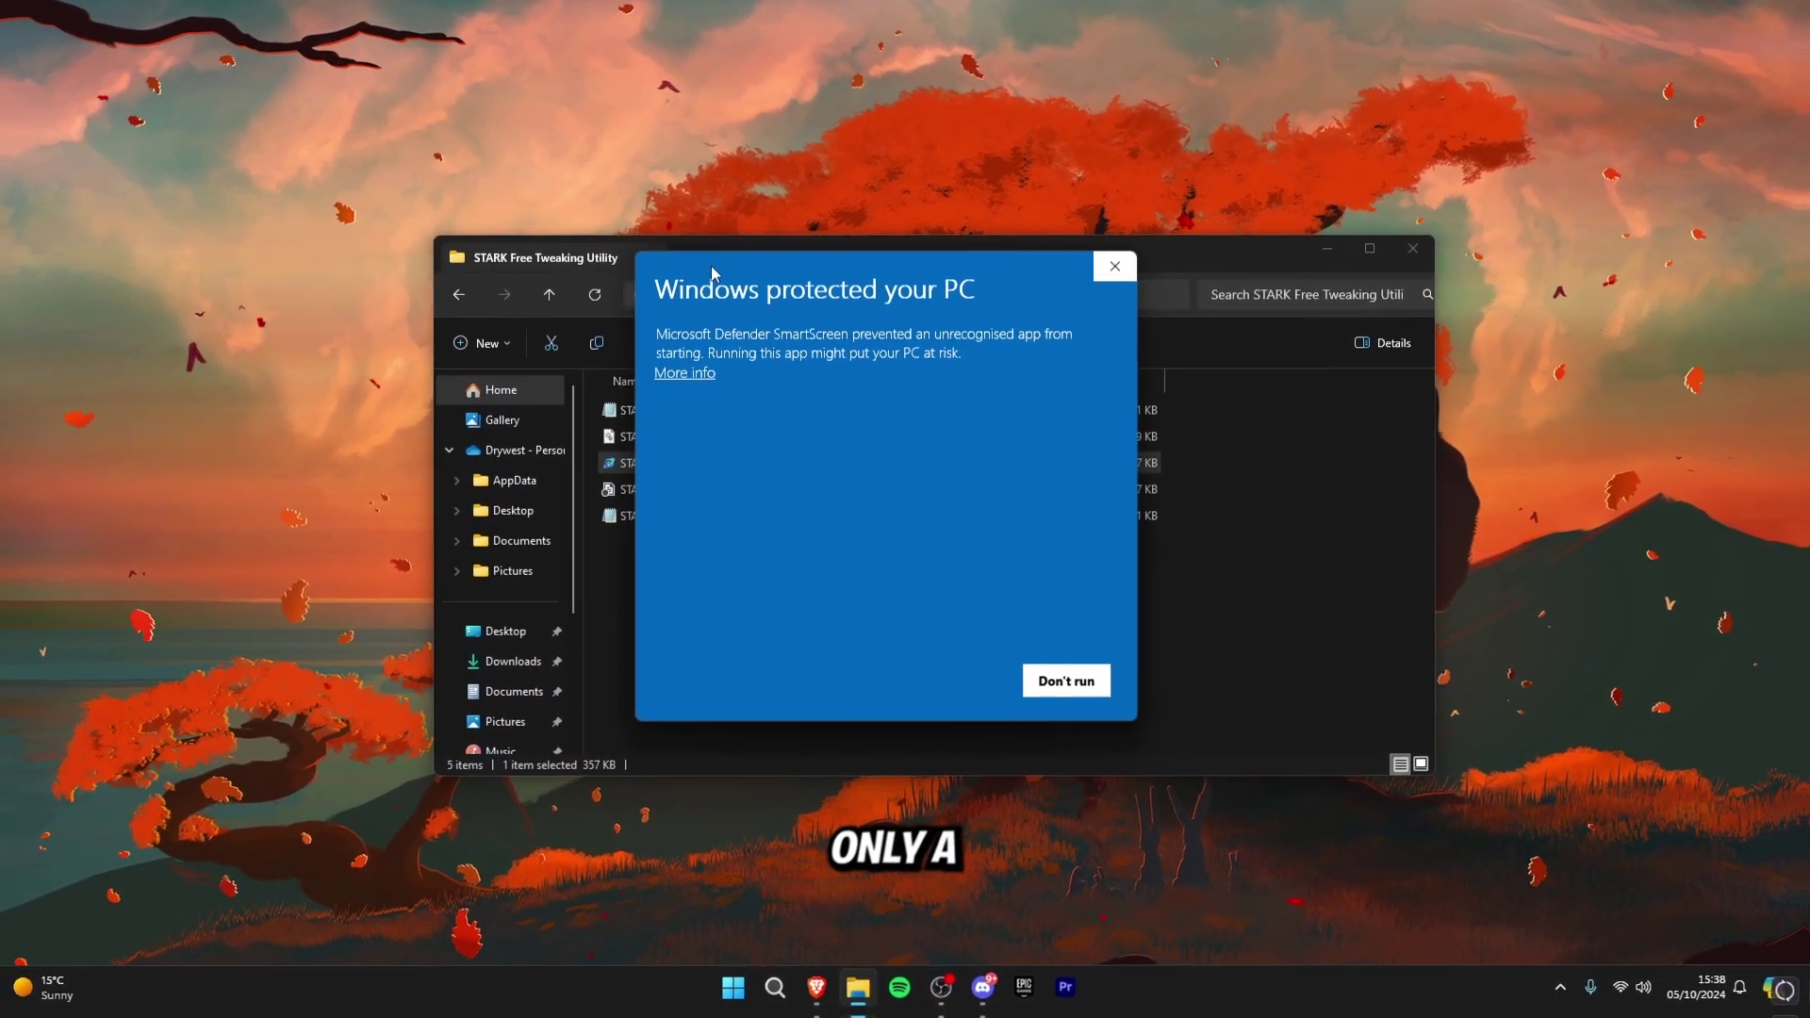
click(683, 374)
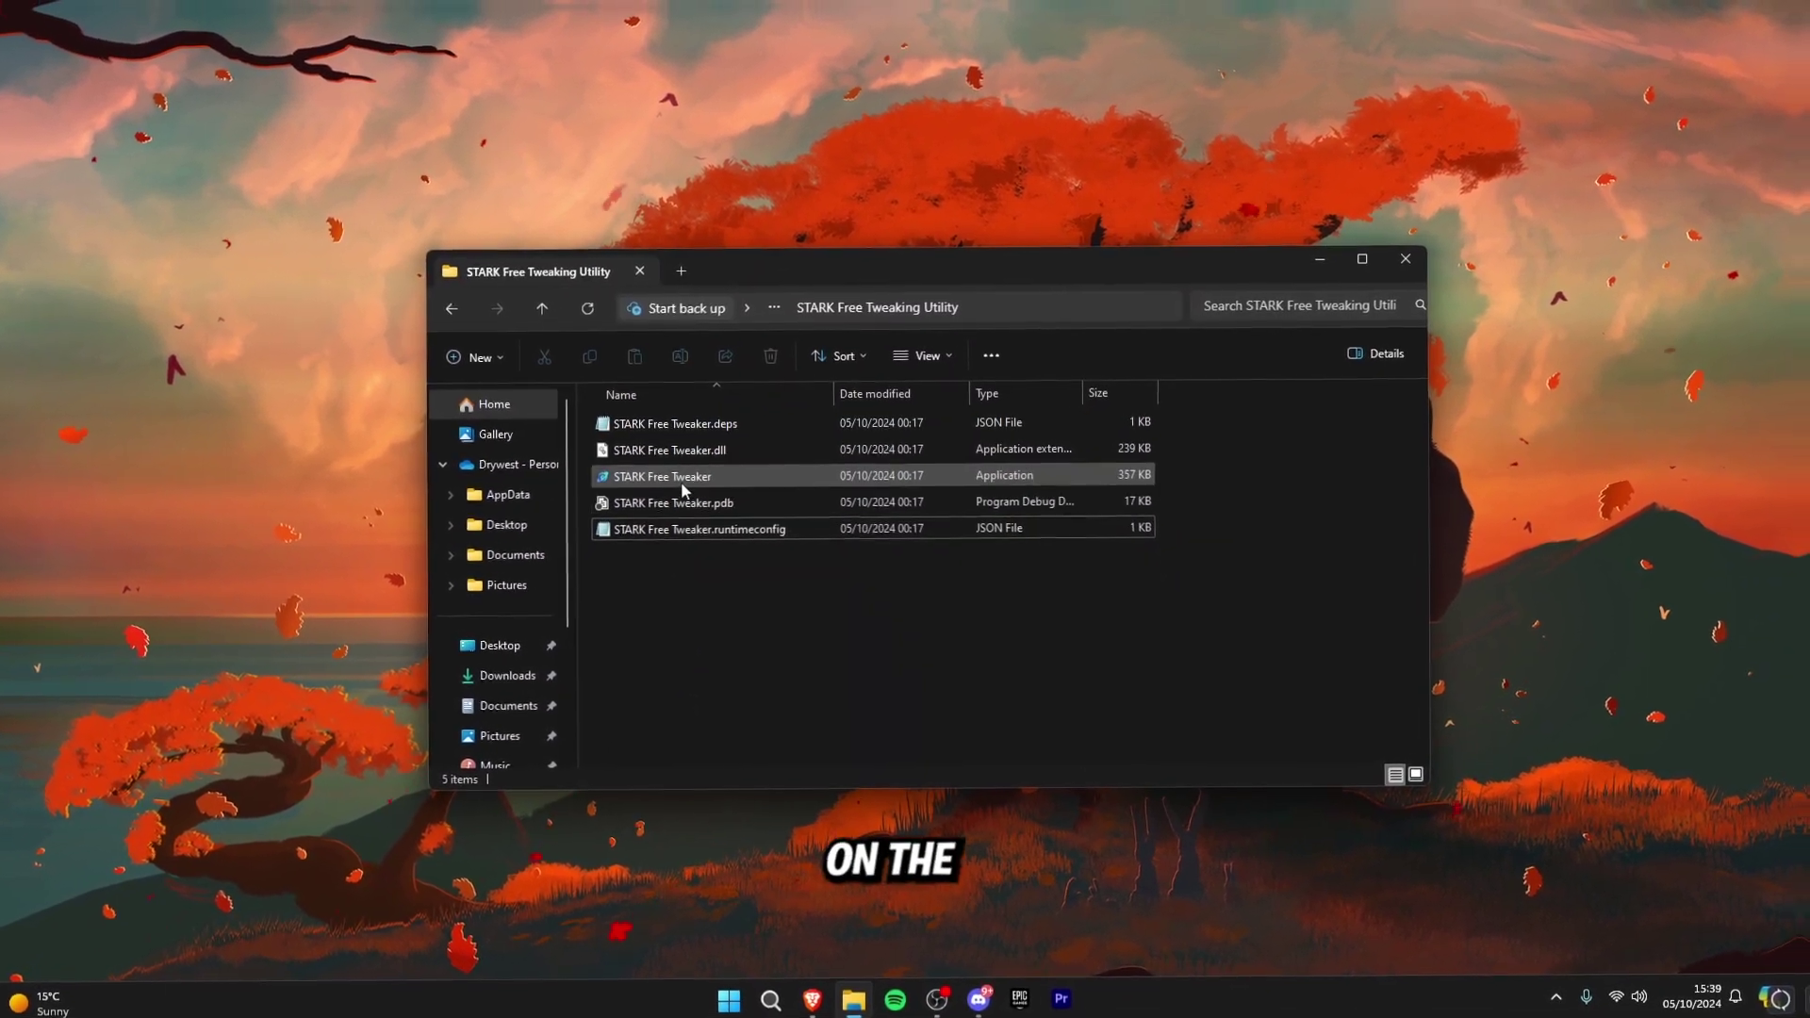
click(681, 478)
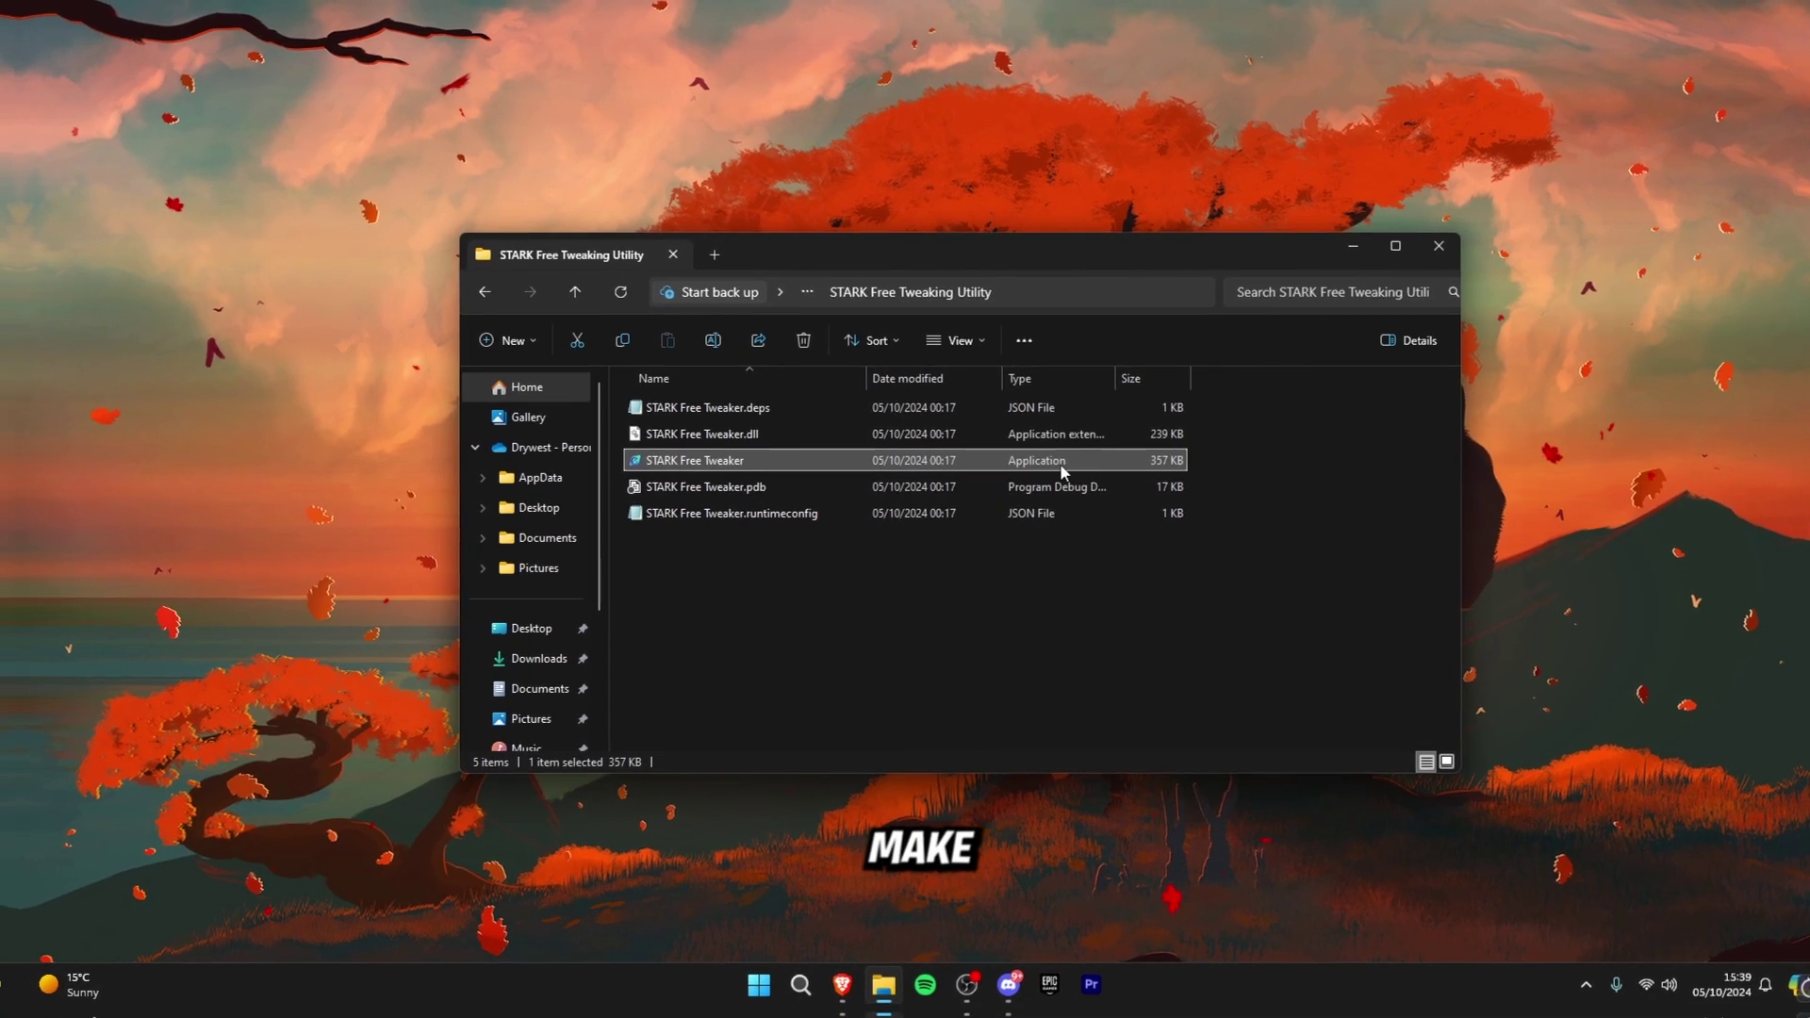
right_click(682, 465)
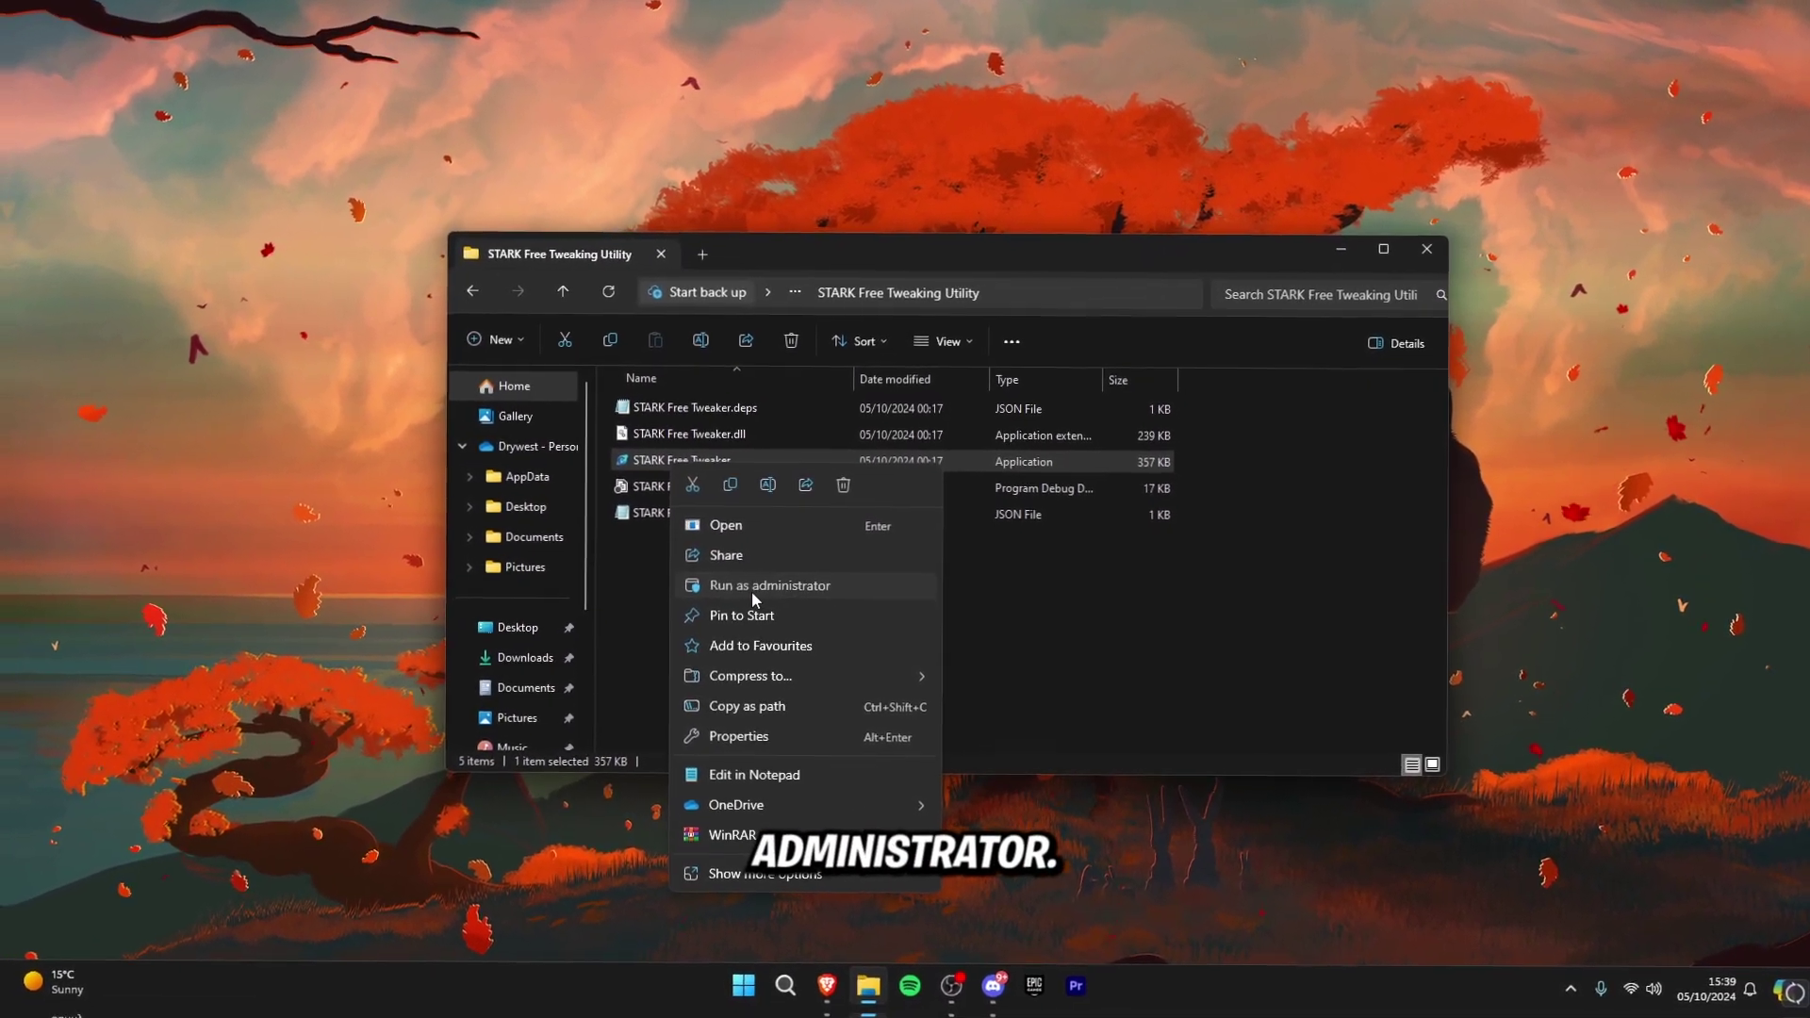
click(750, 586)
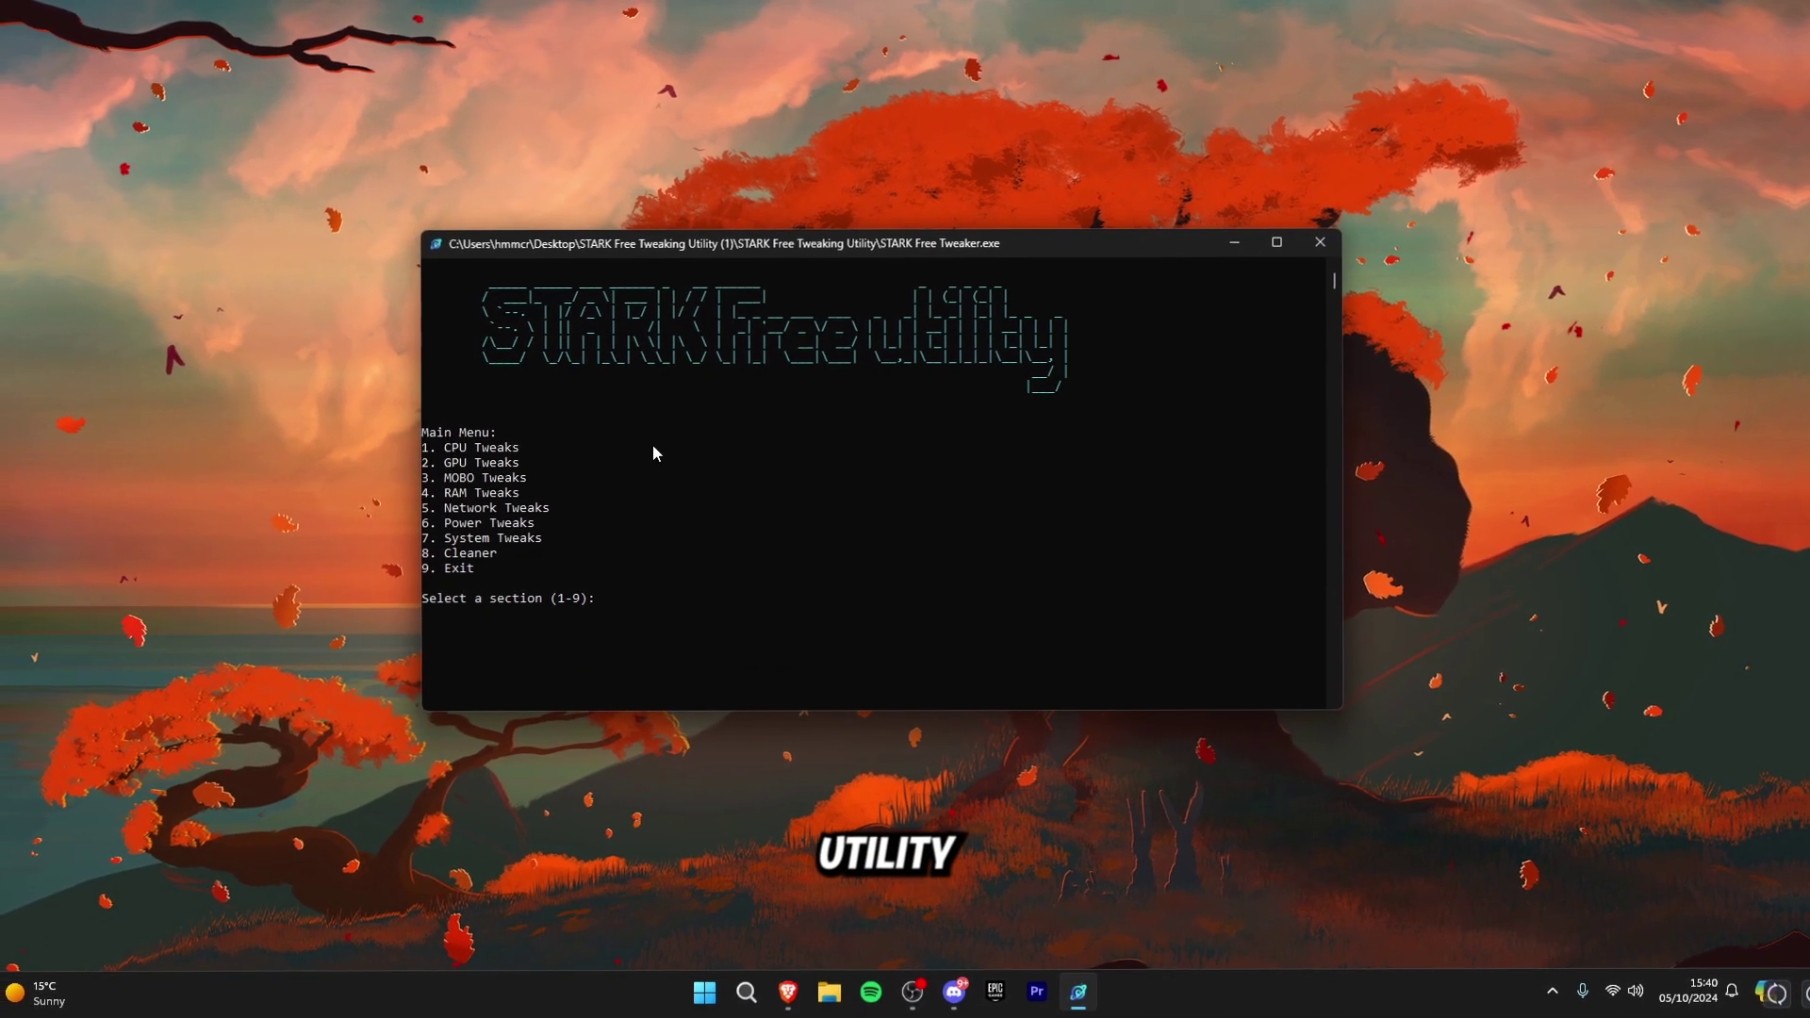
- Open CPU Tweaks (1) and apply CPU tweak 1 individually
text(1)
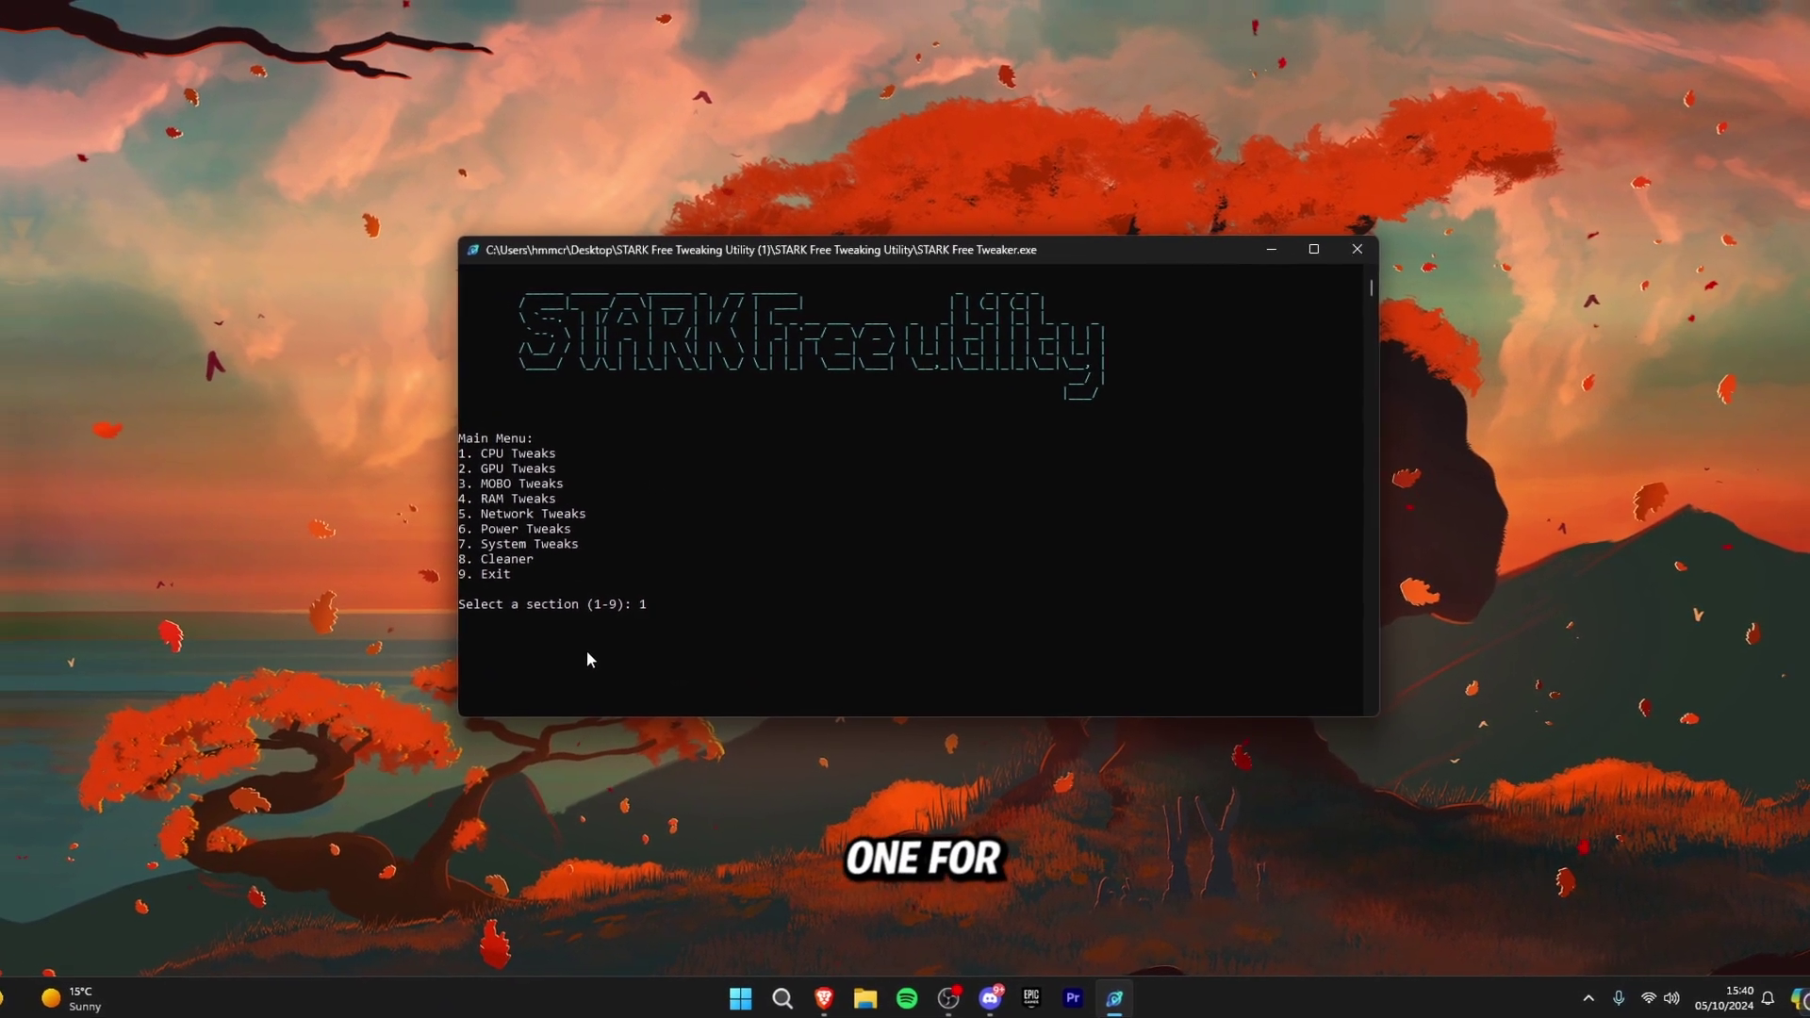
key(Return)
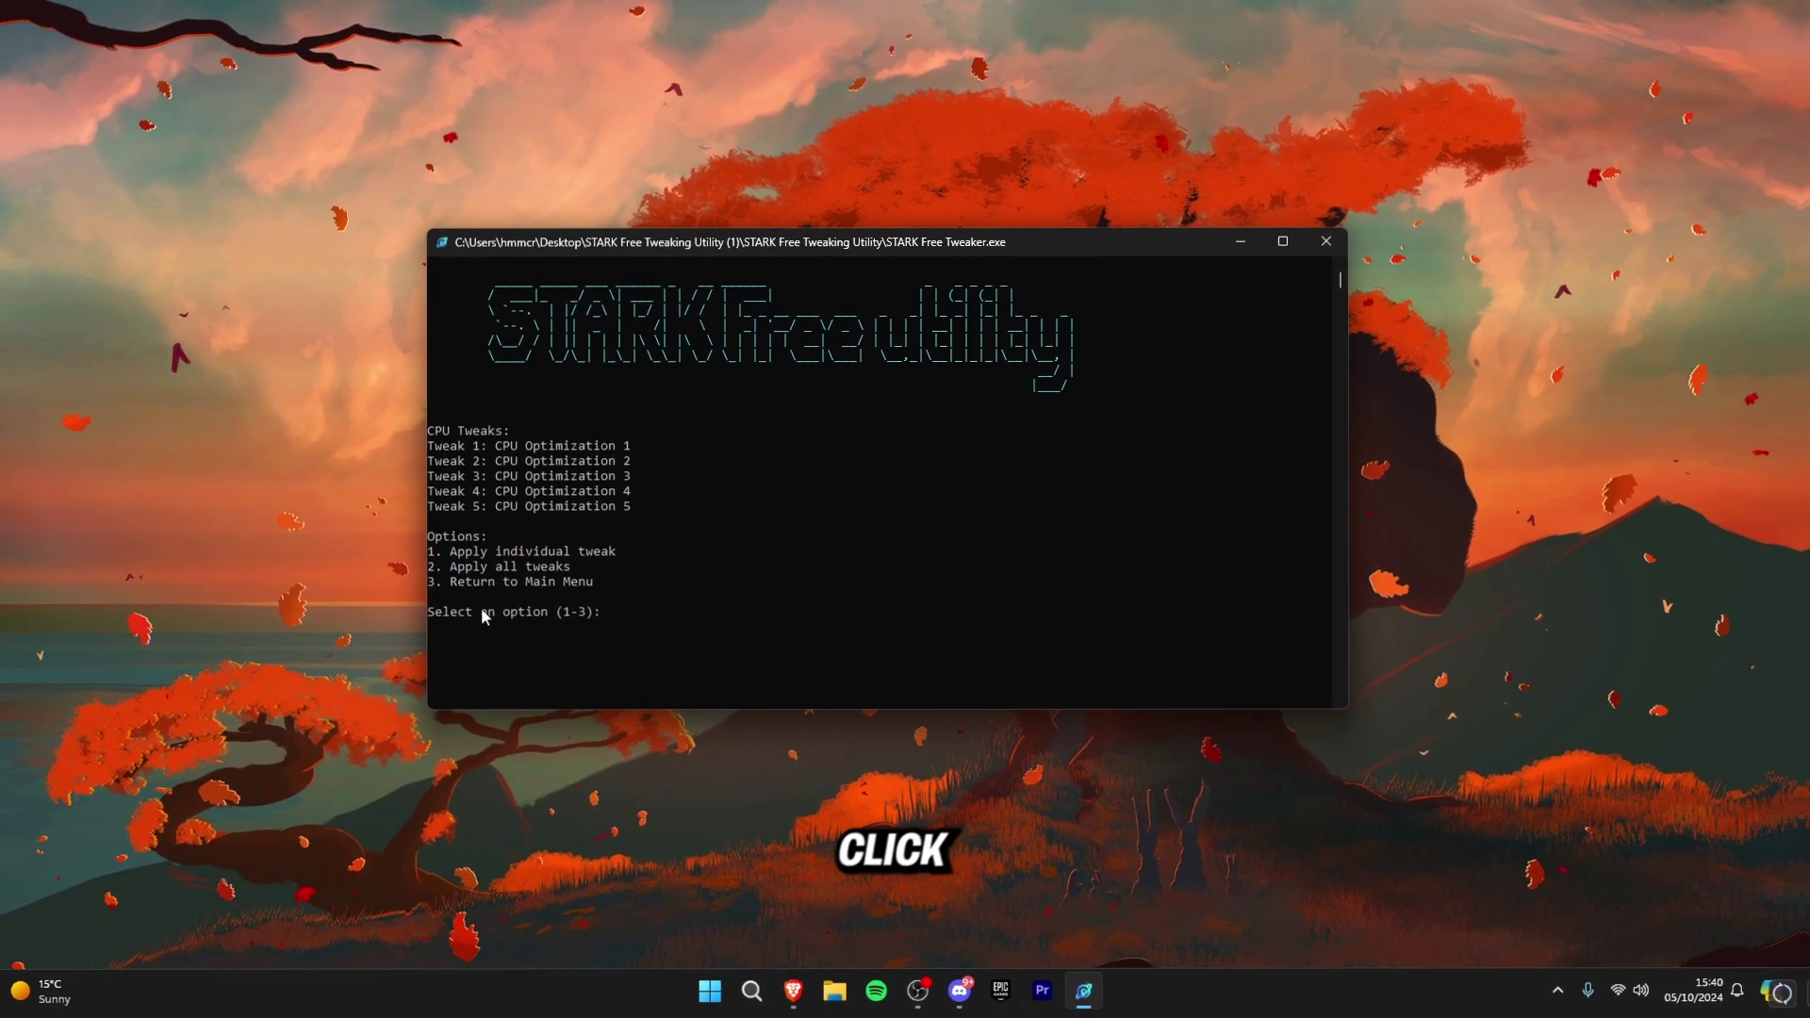
text(1)
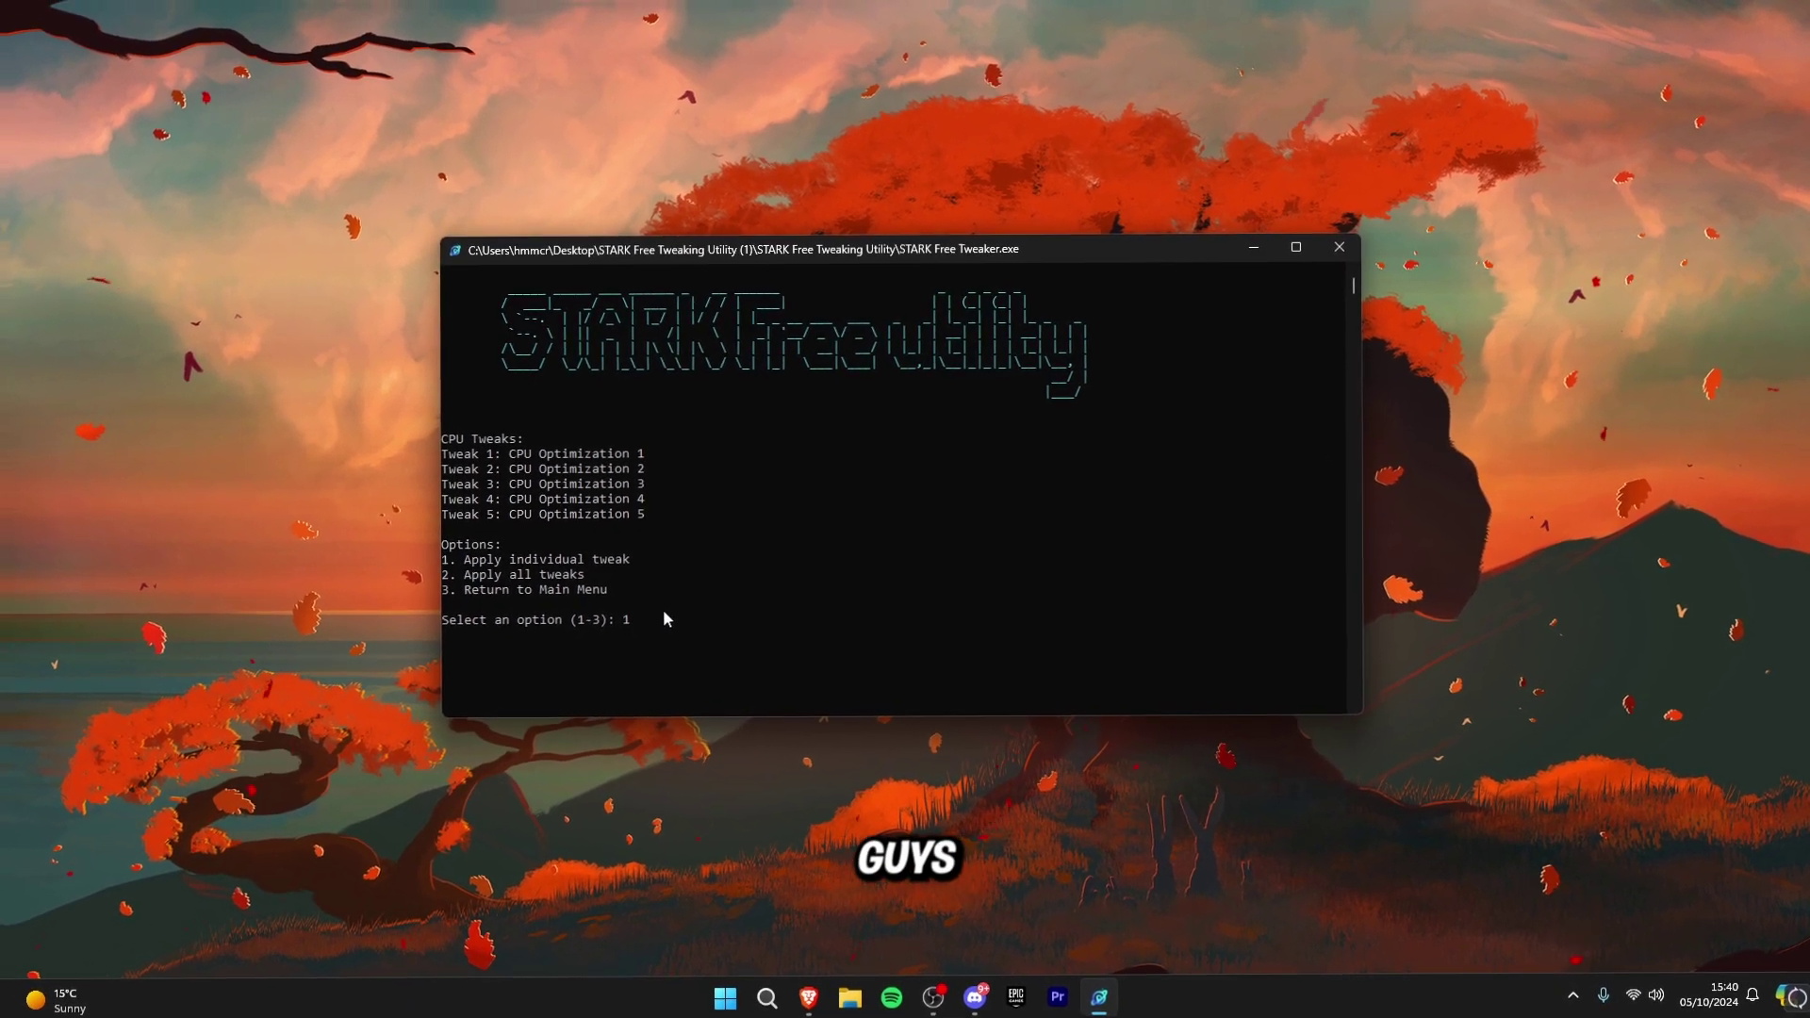
key(Return)
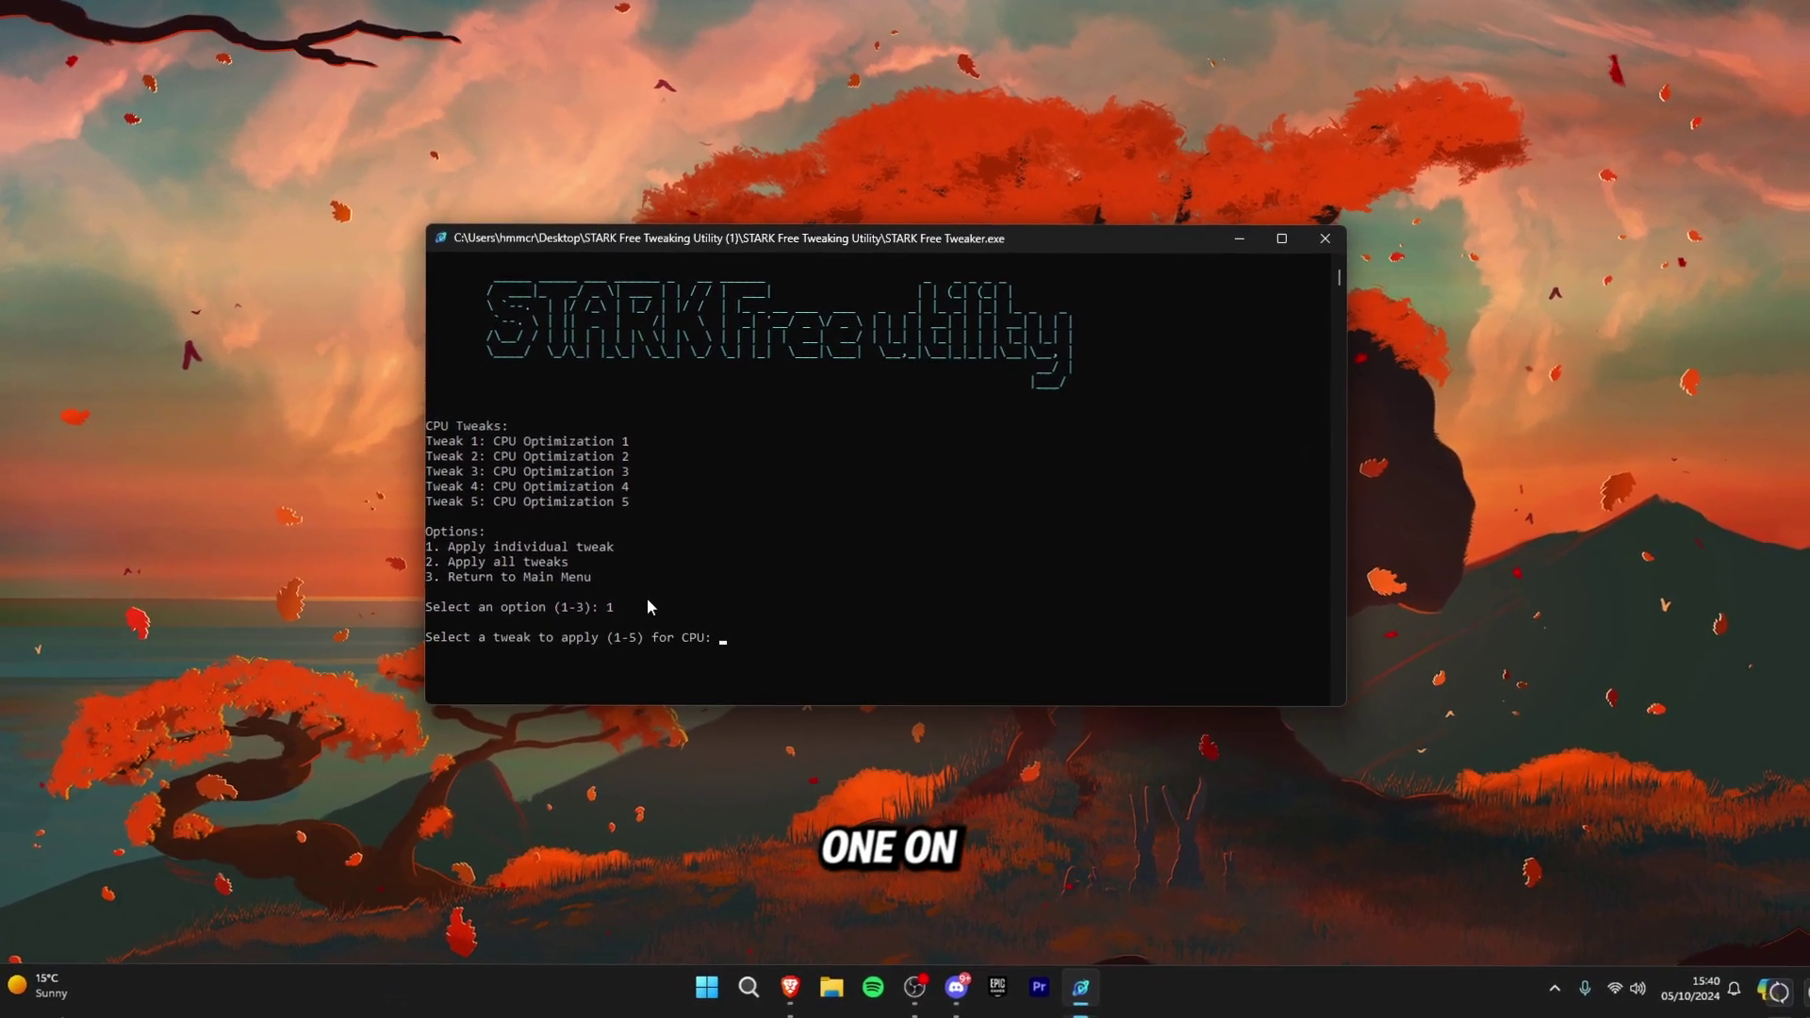
drag(664, 505, 508, 454)
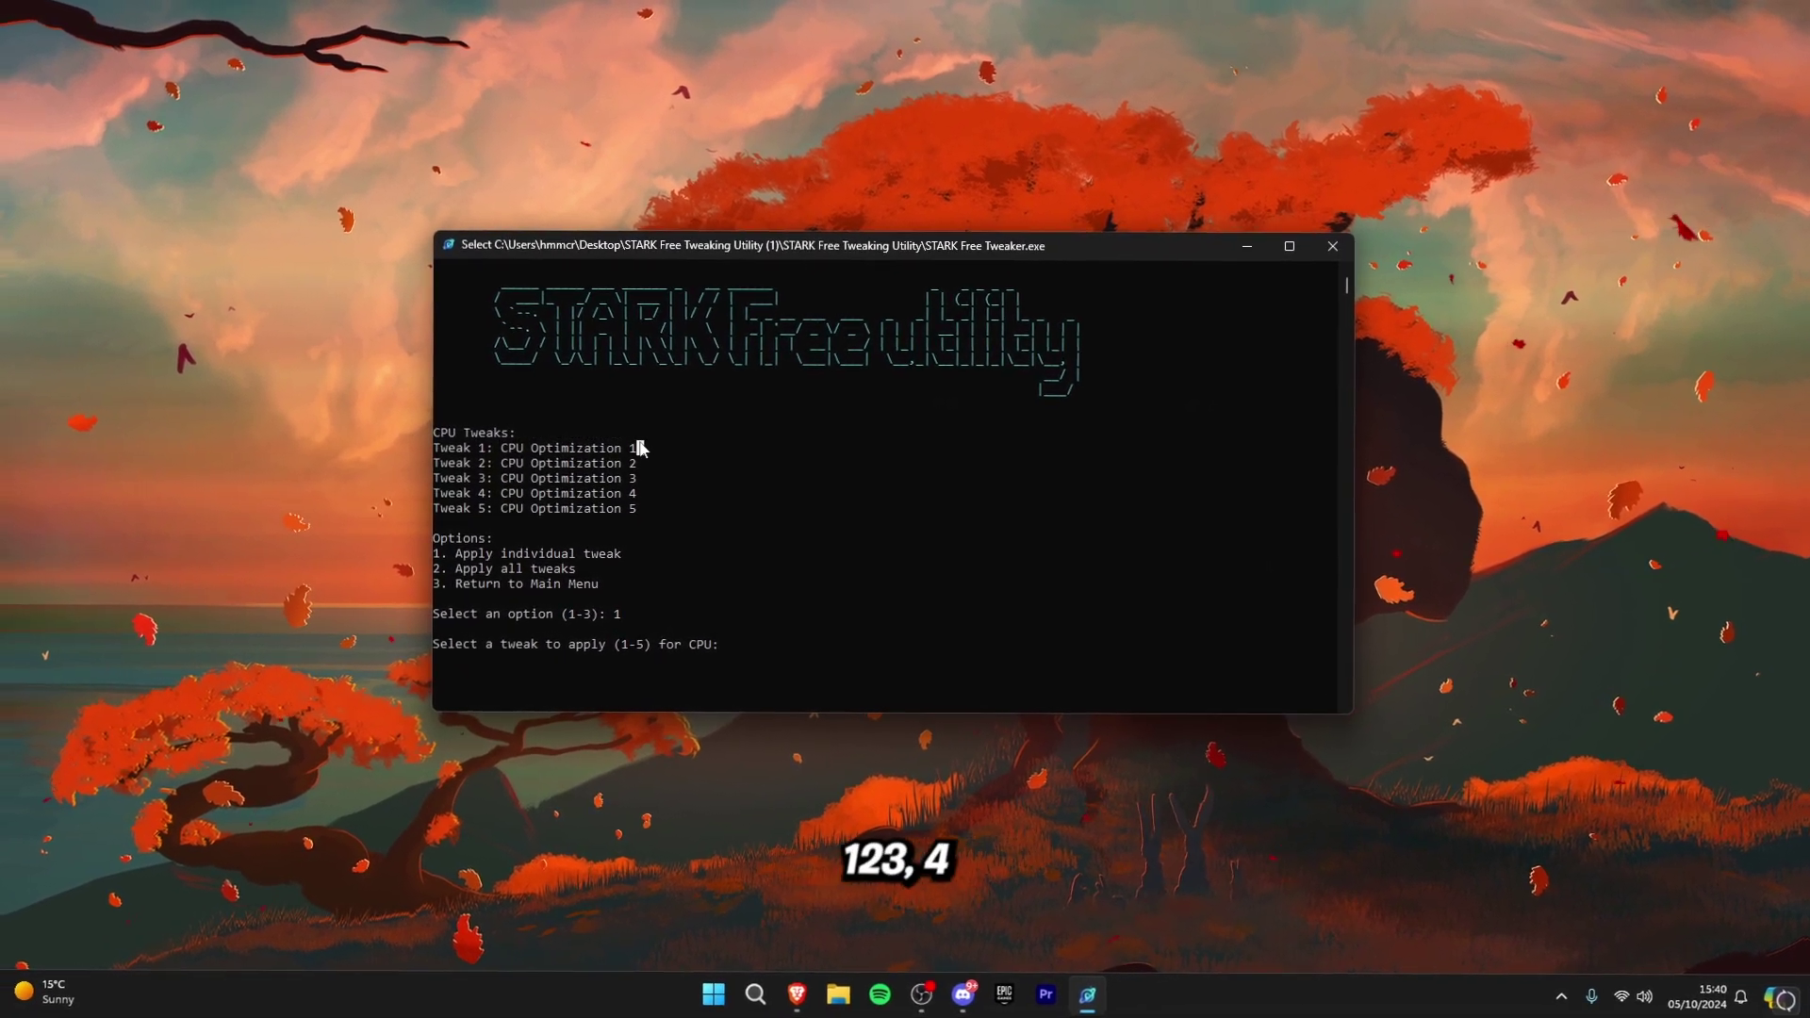
text(1)
key(Return)
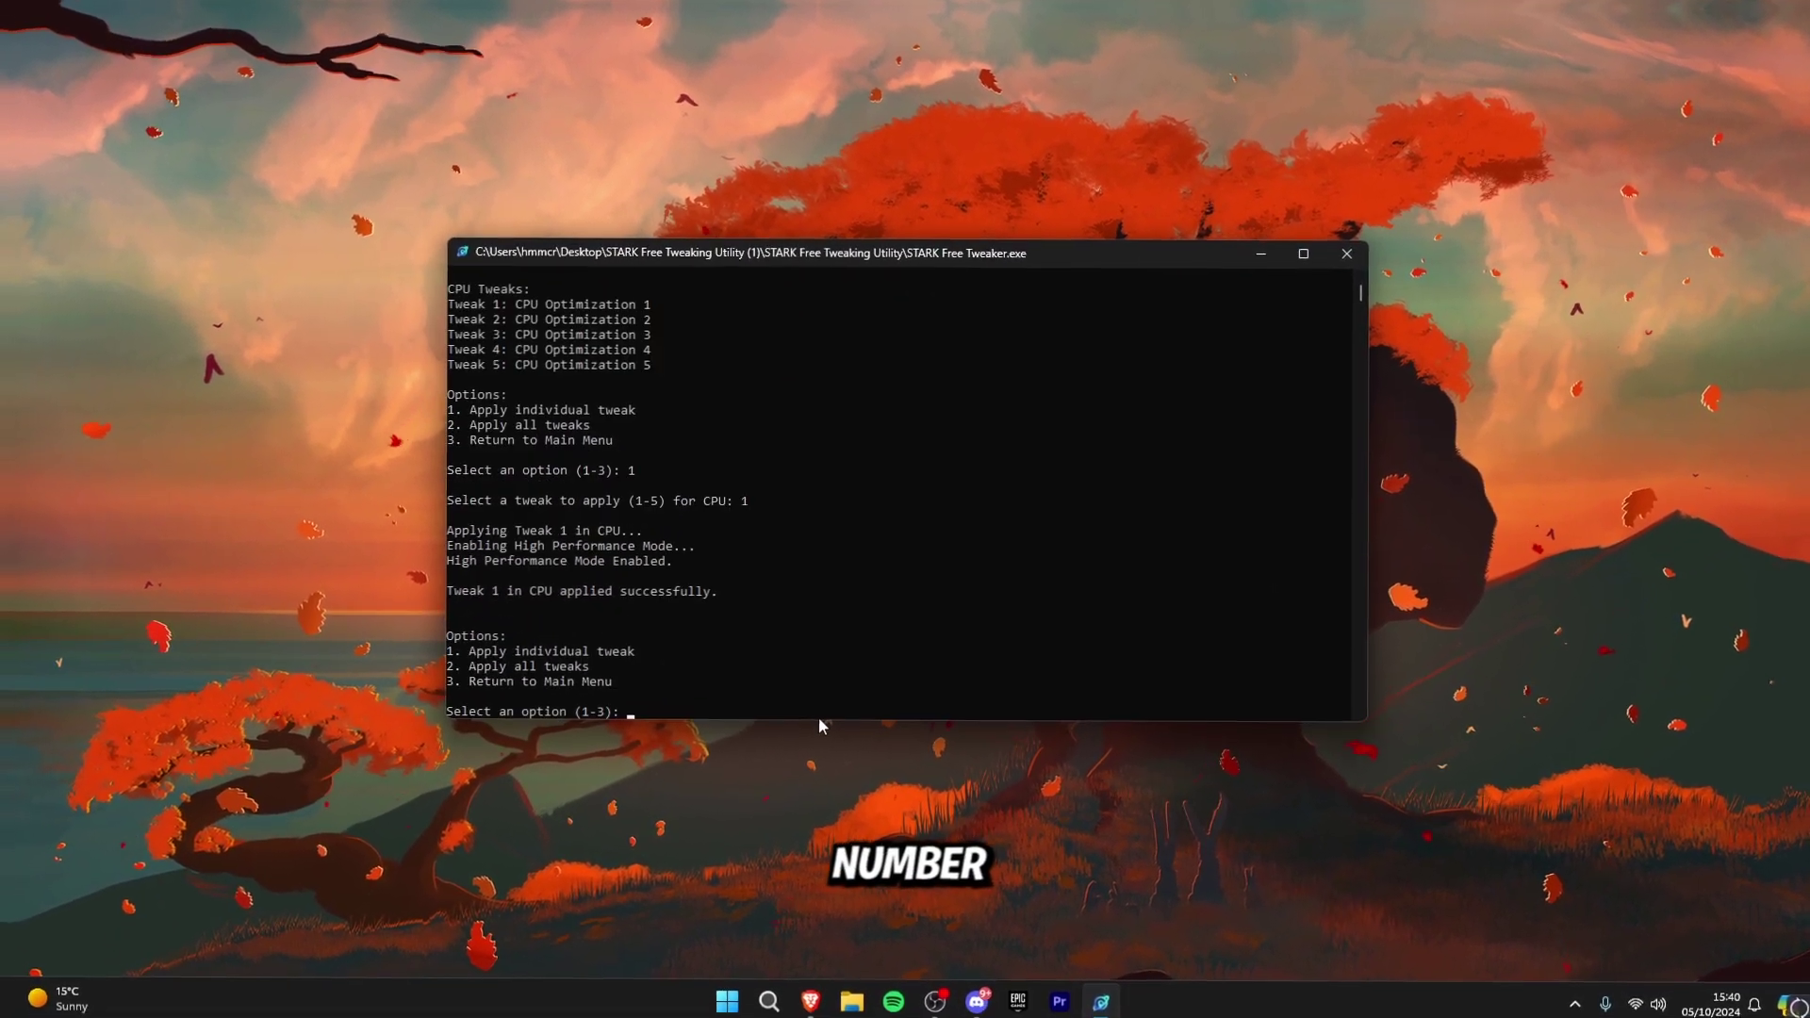
- Choose individual tweak again and apply CPU tweak 3, setting minimum processor state to 100%
scroll(735, 650, down, 6)
scroll(659, 627, up, 3)
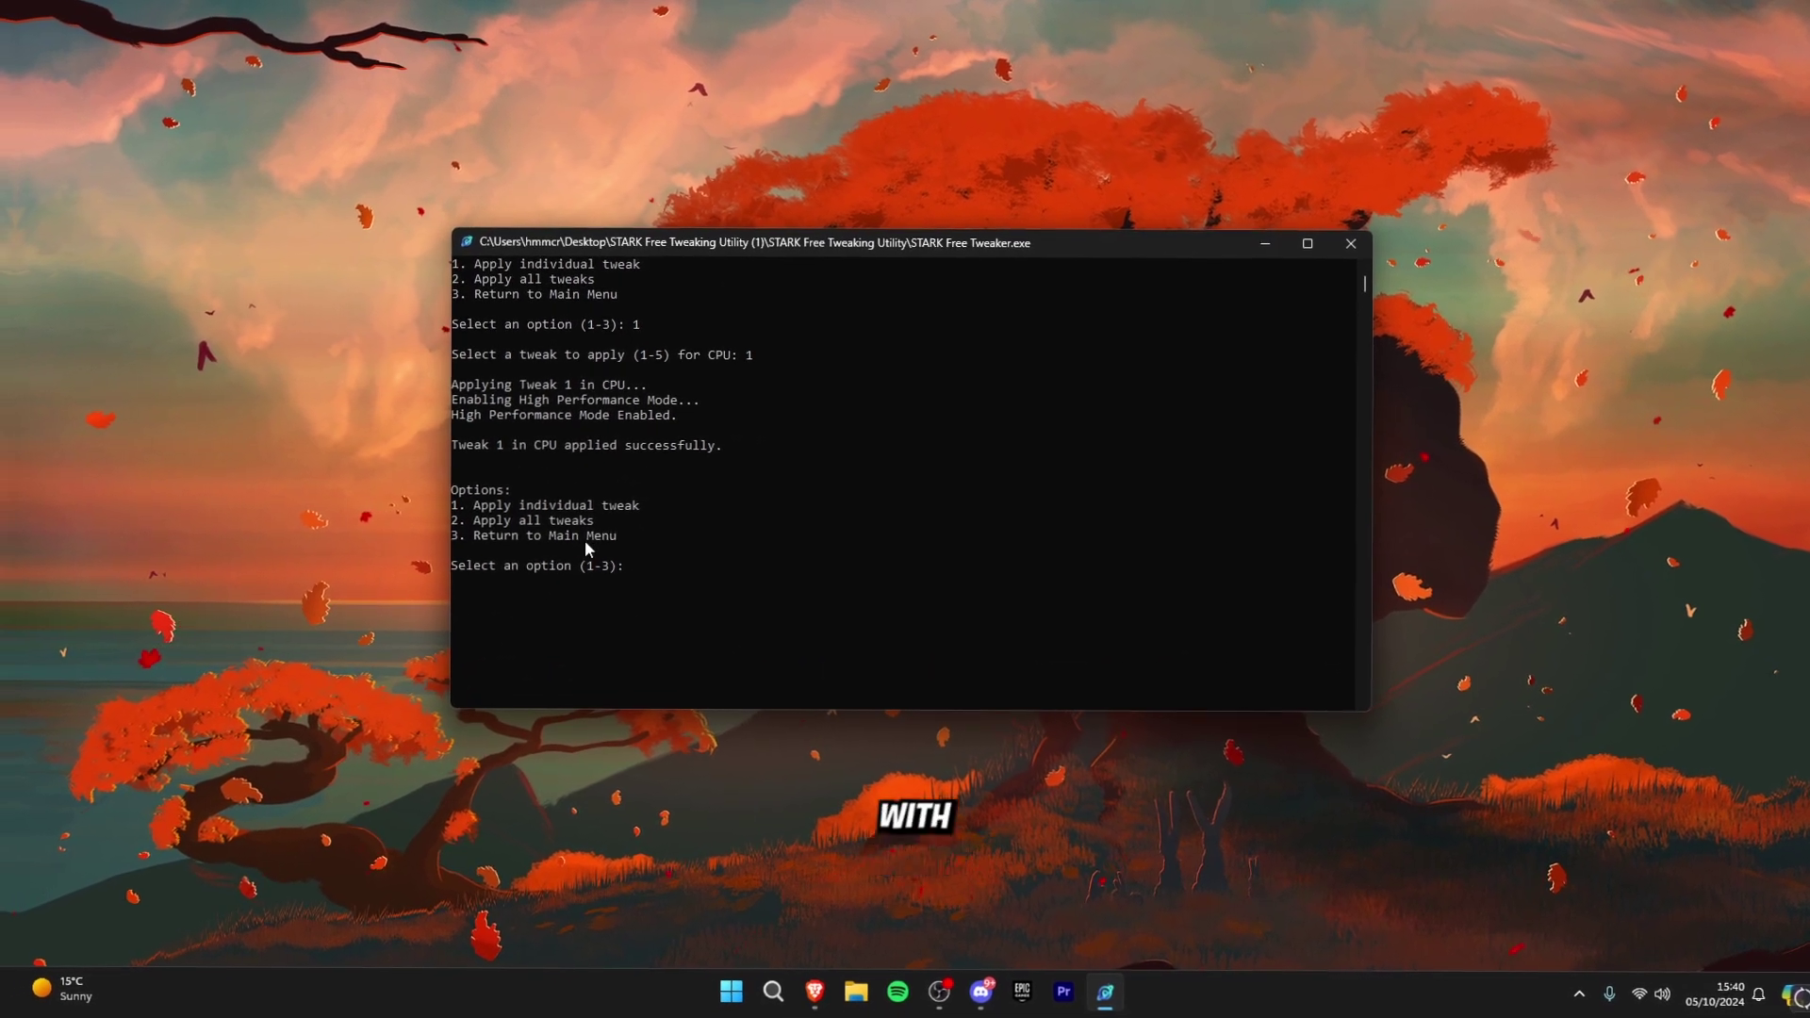
drag(584, 540, 493, 512)
text(1)
key(Return)
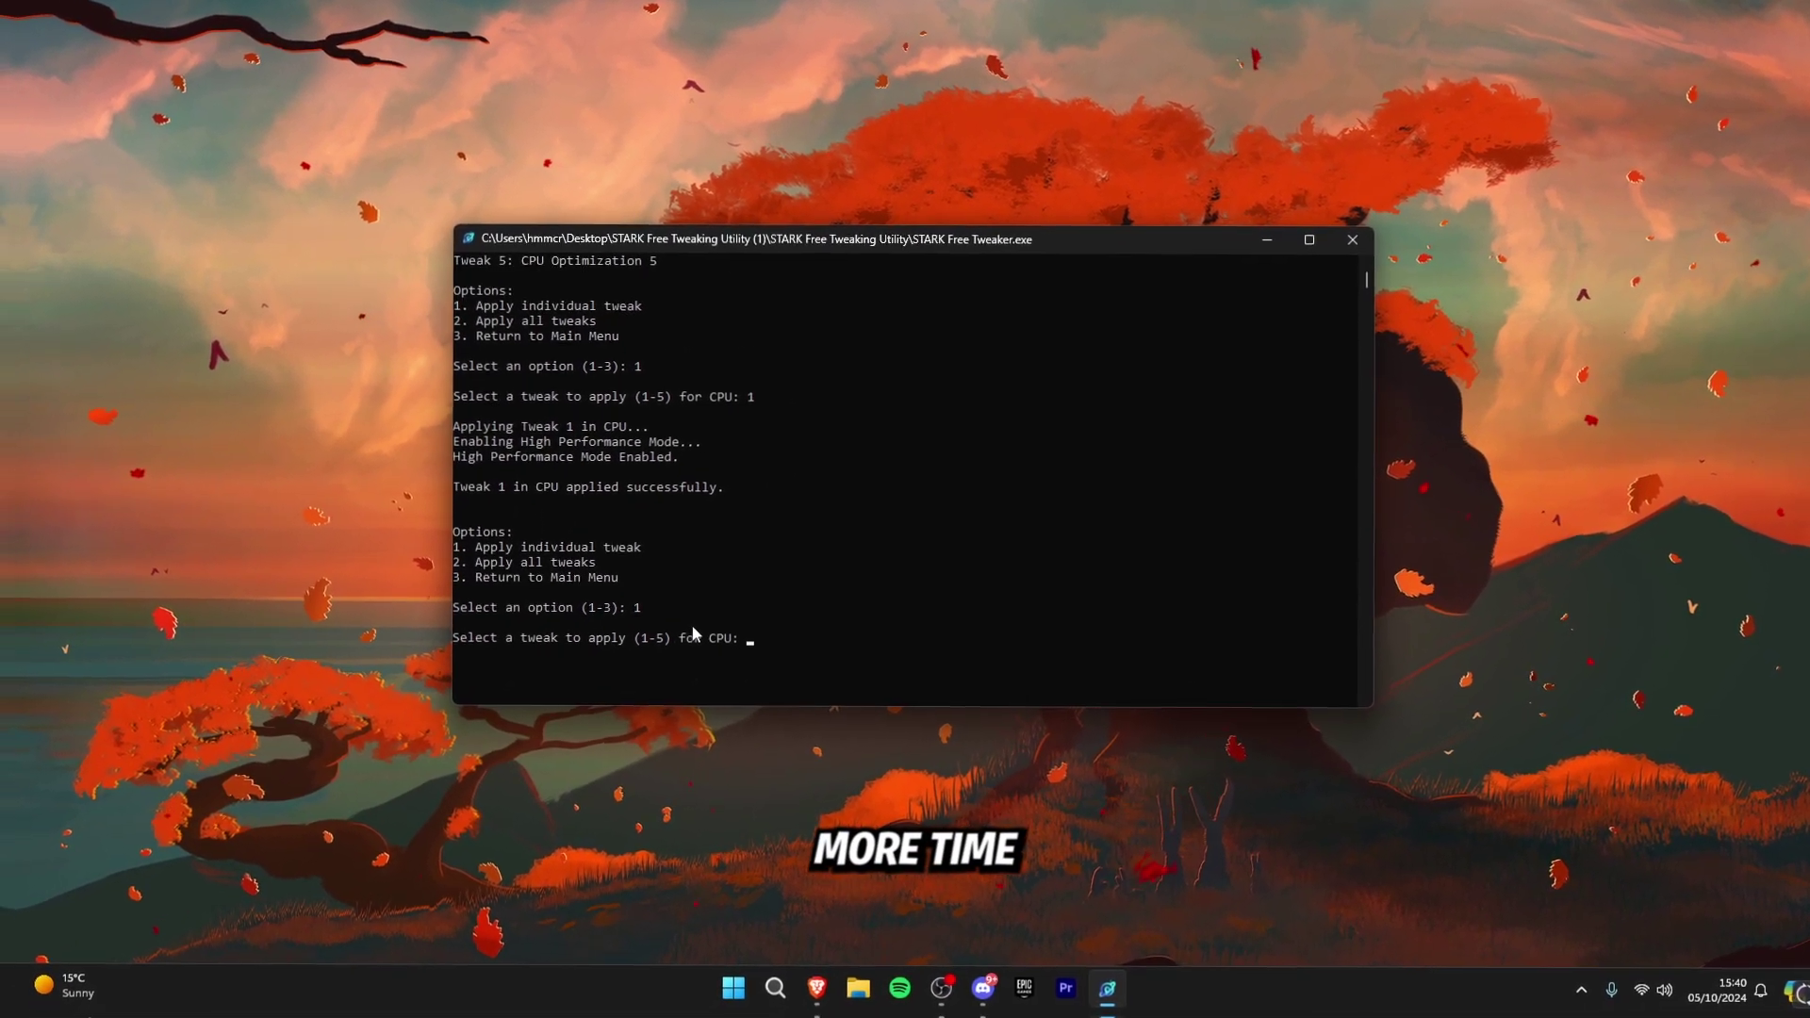
scroll(712, 620, up, 6)
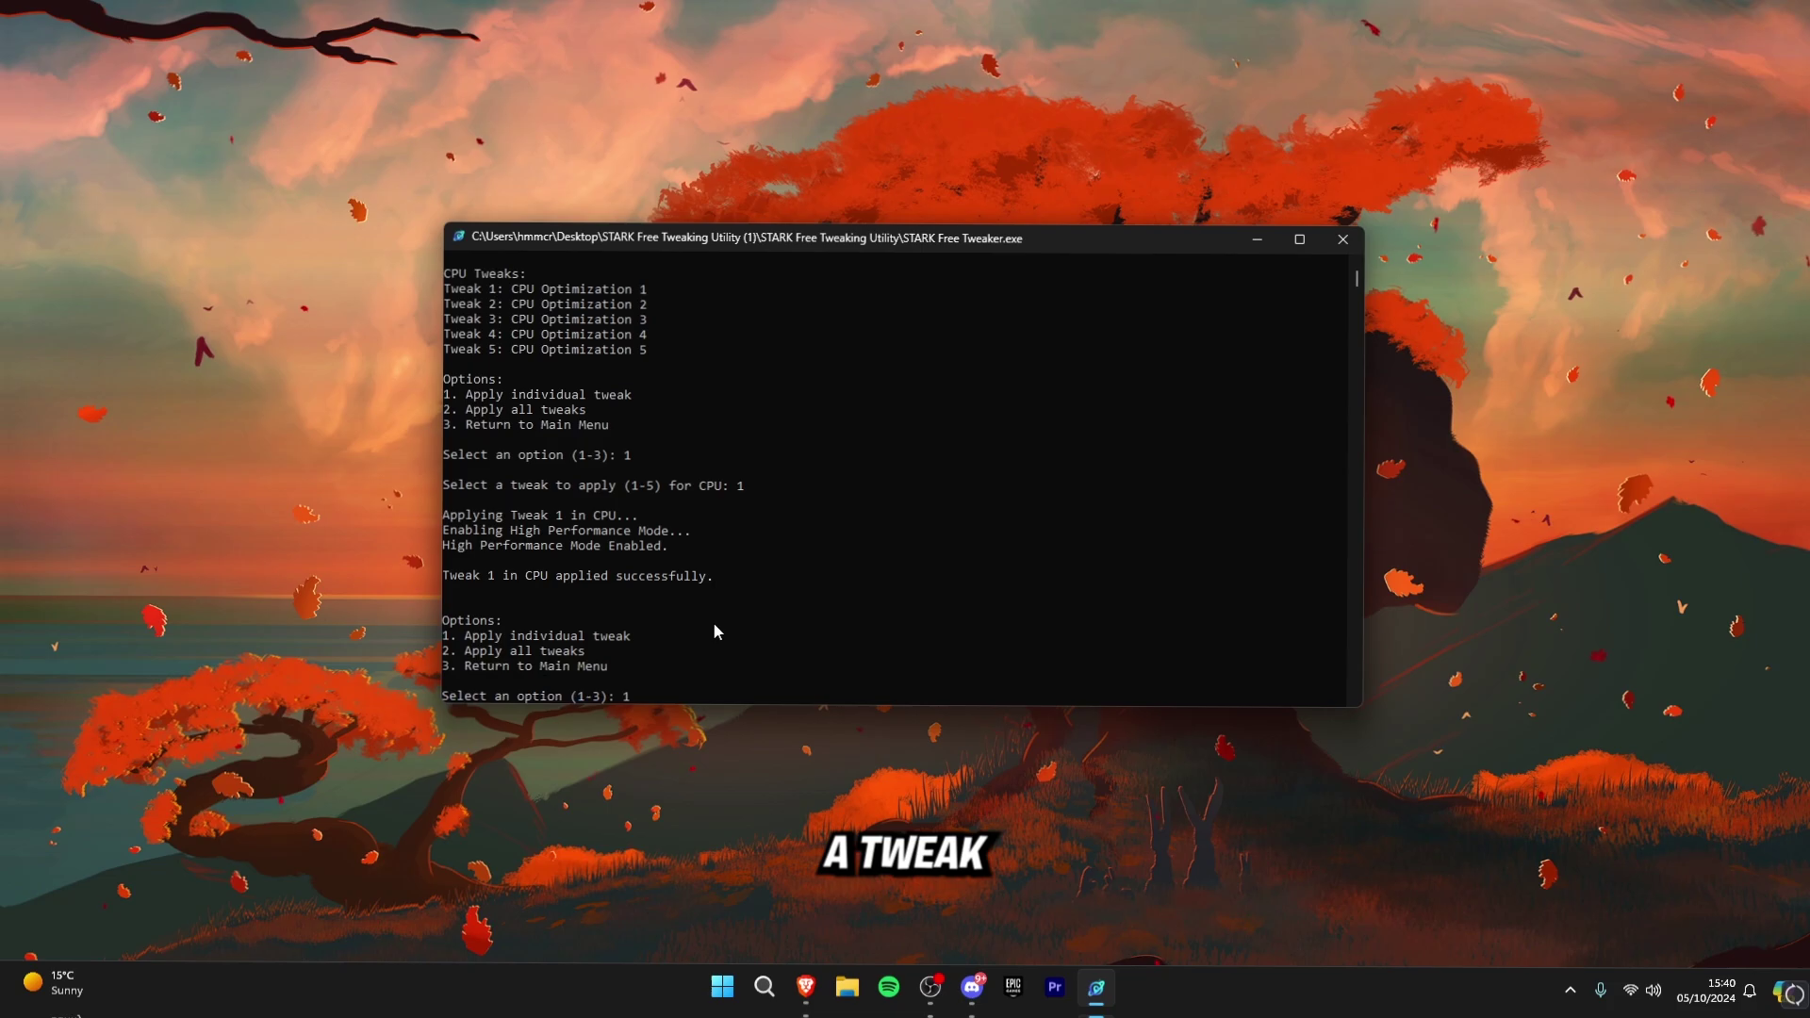
scroll(660, 565, down, 5)
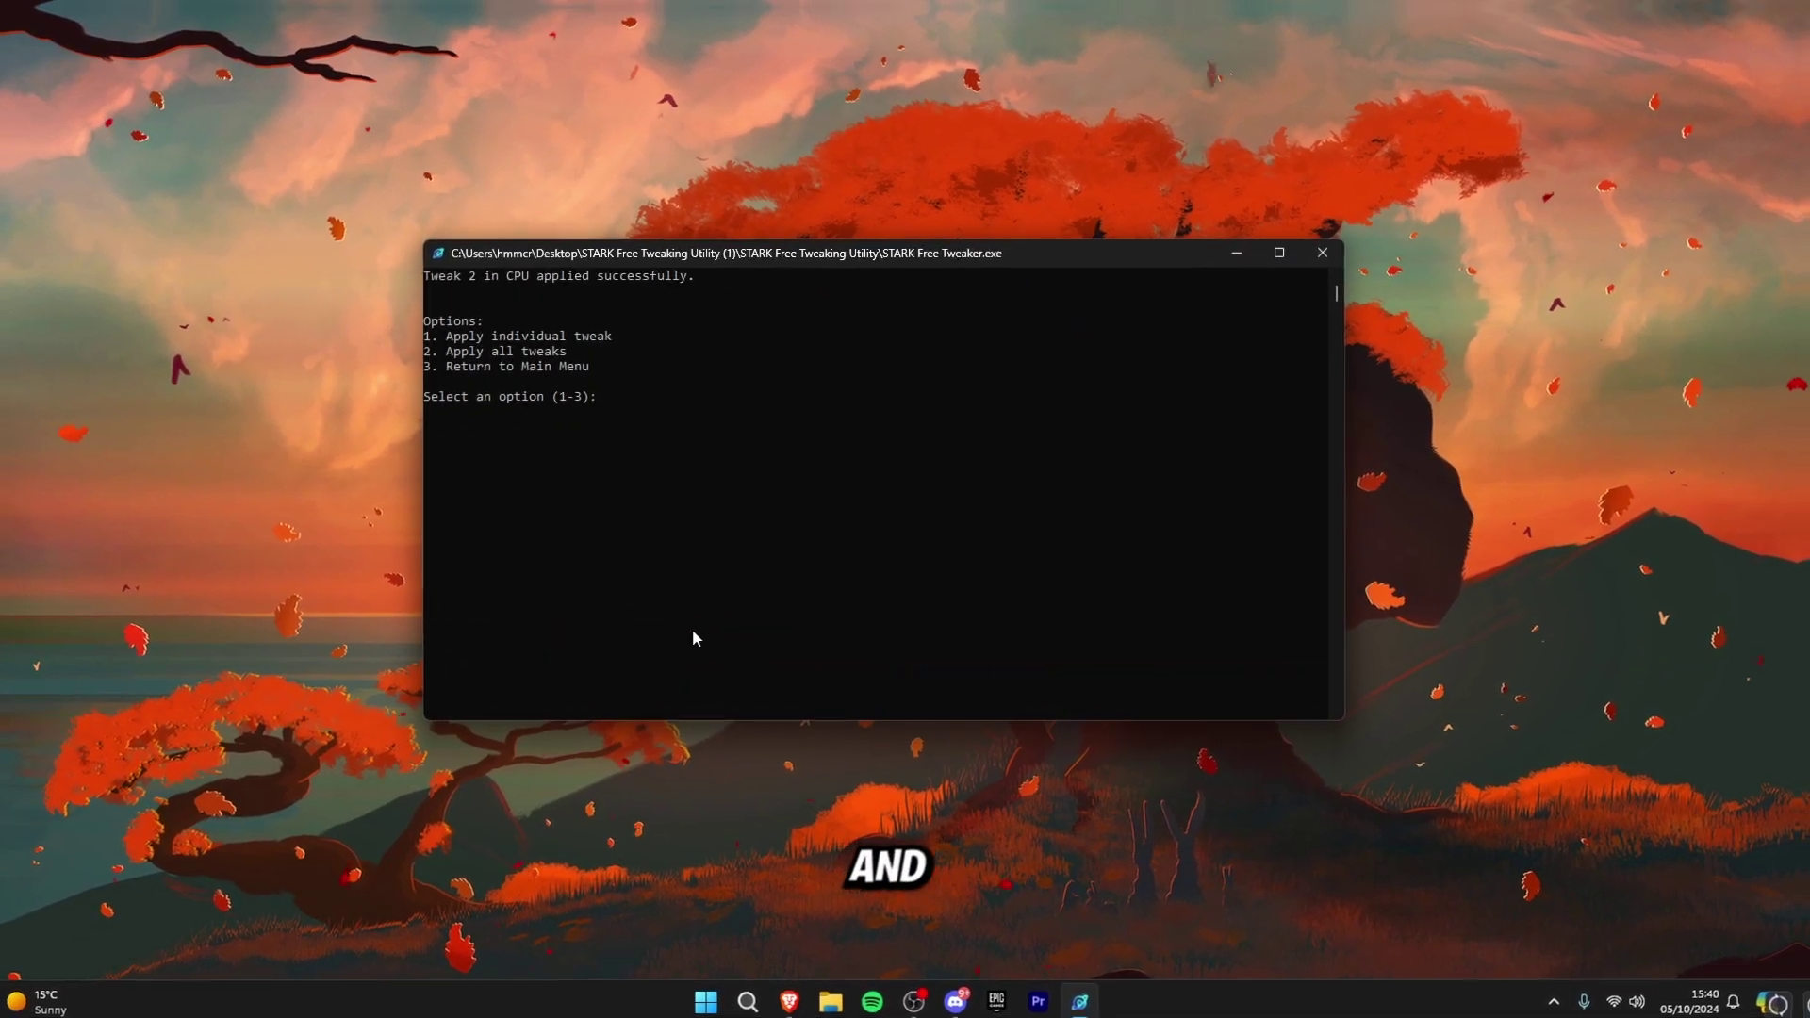
scroll(702, 622, up, 3)
text(1)
key(Return)
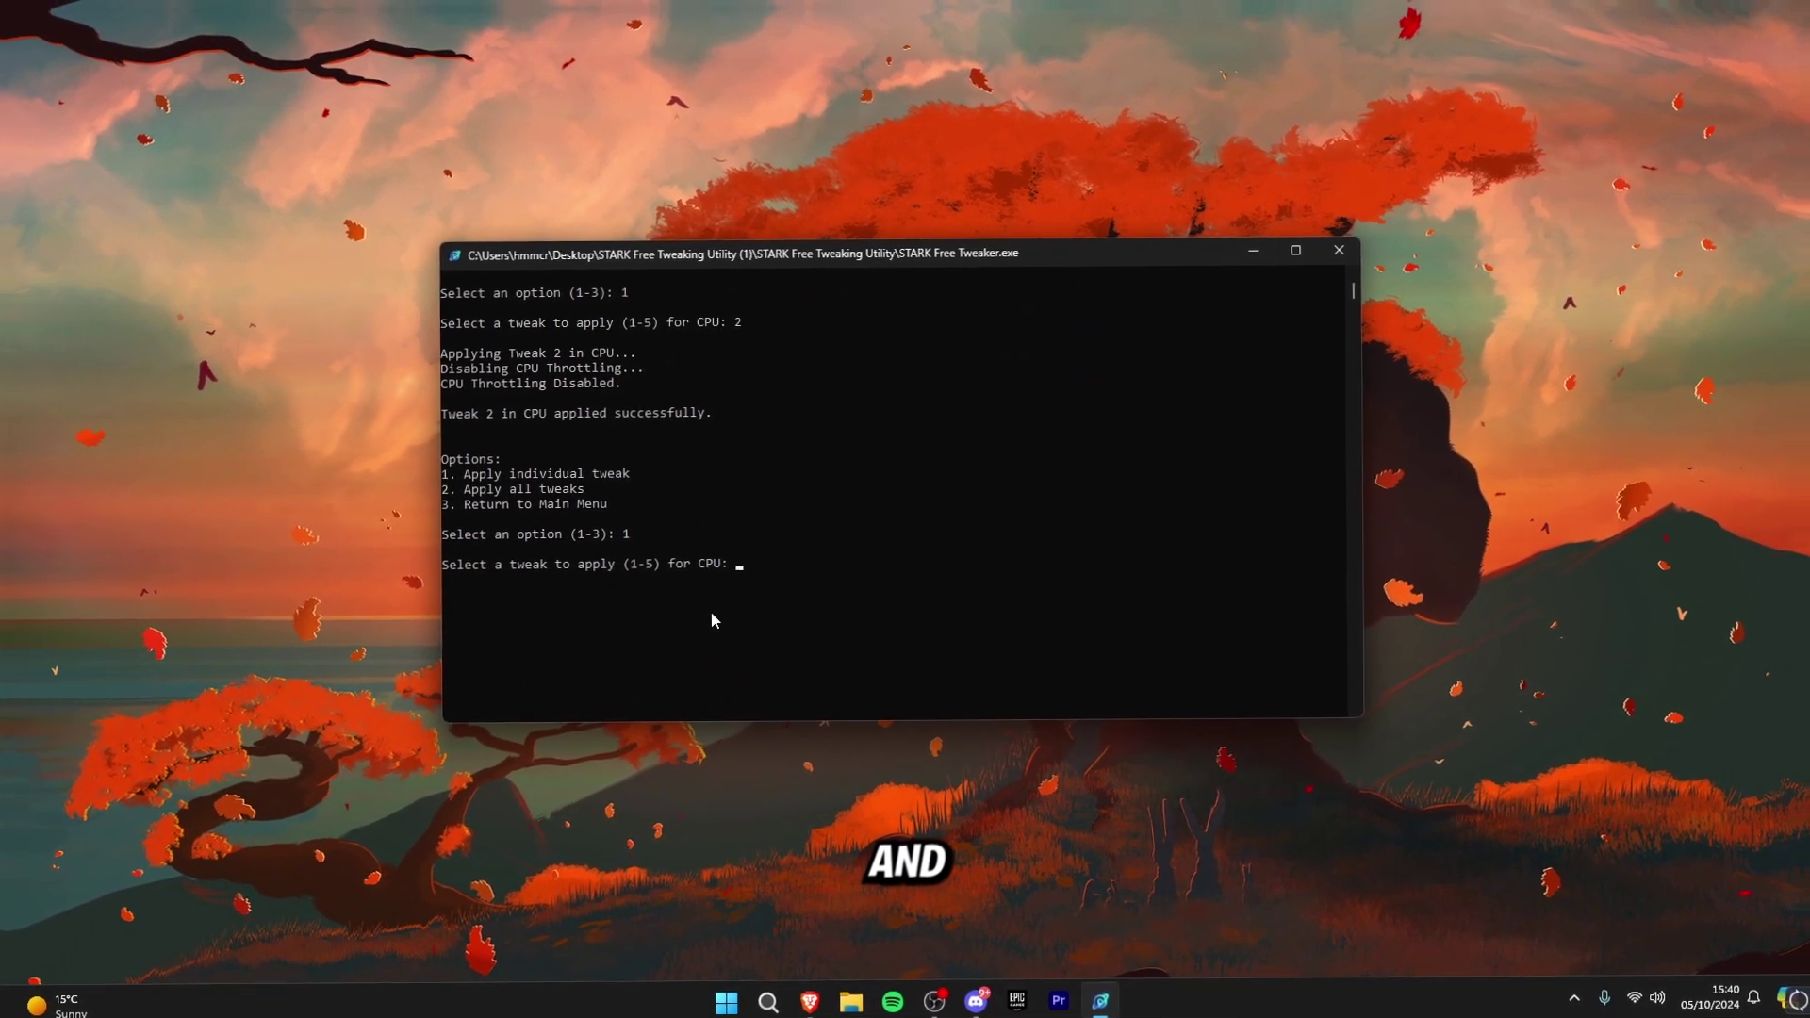
text(3)
key(Return)
scroll(701, 613, down, 4)
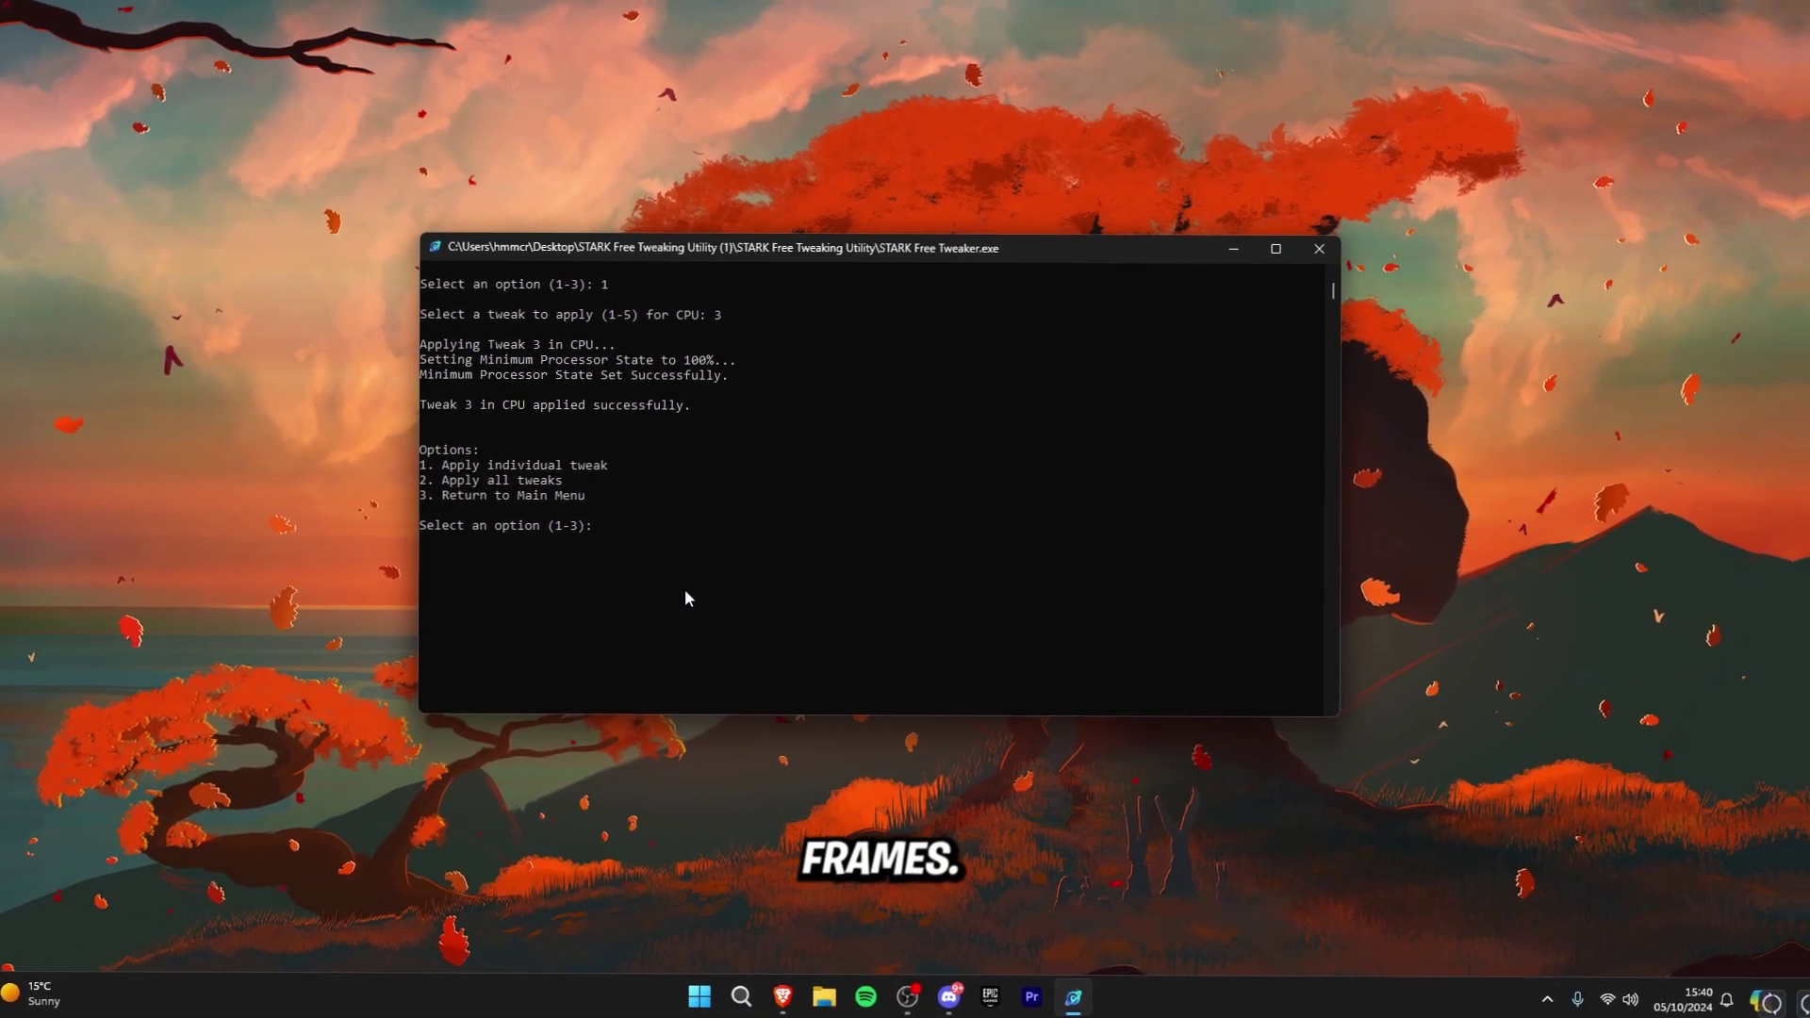
- Apply CPU tweak 3 individually a second time
text(1)
key(Return)
text(3)
key(Return)
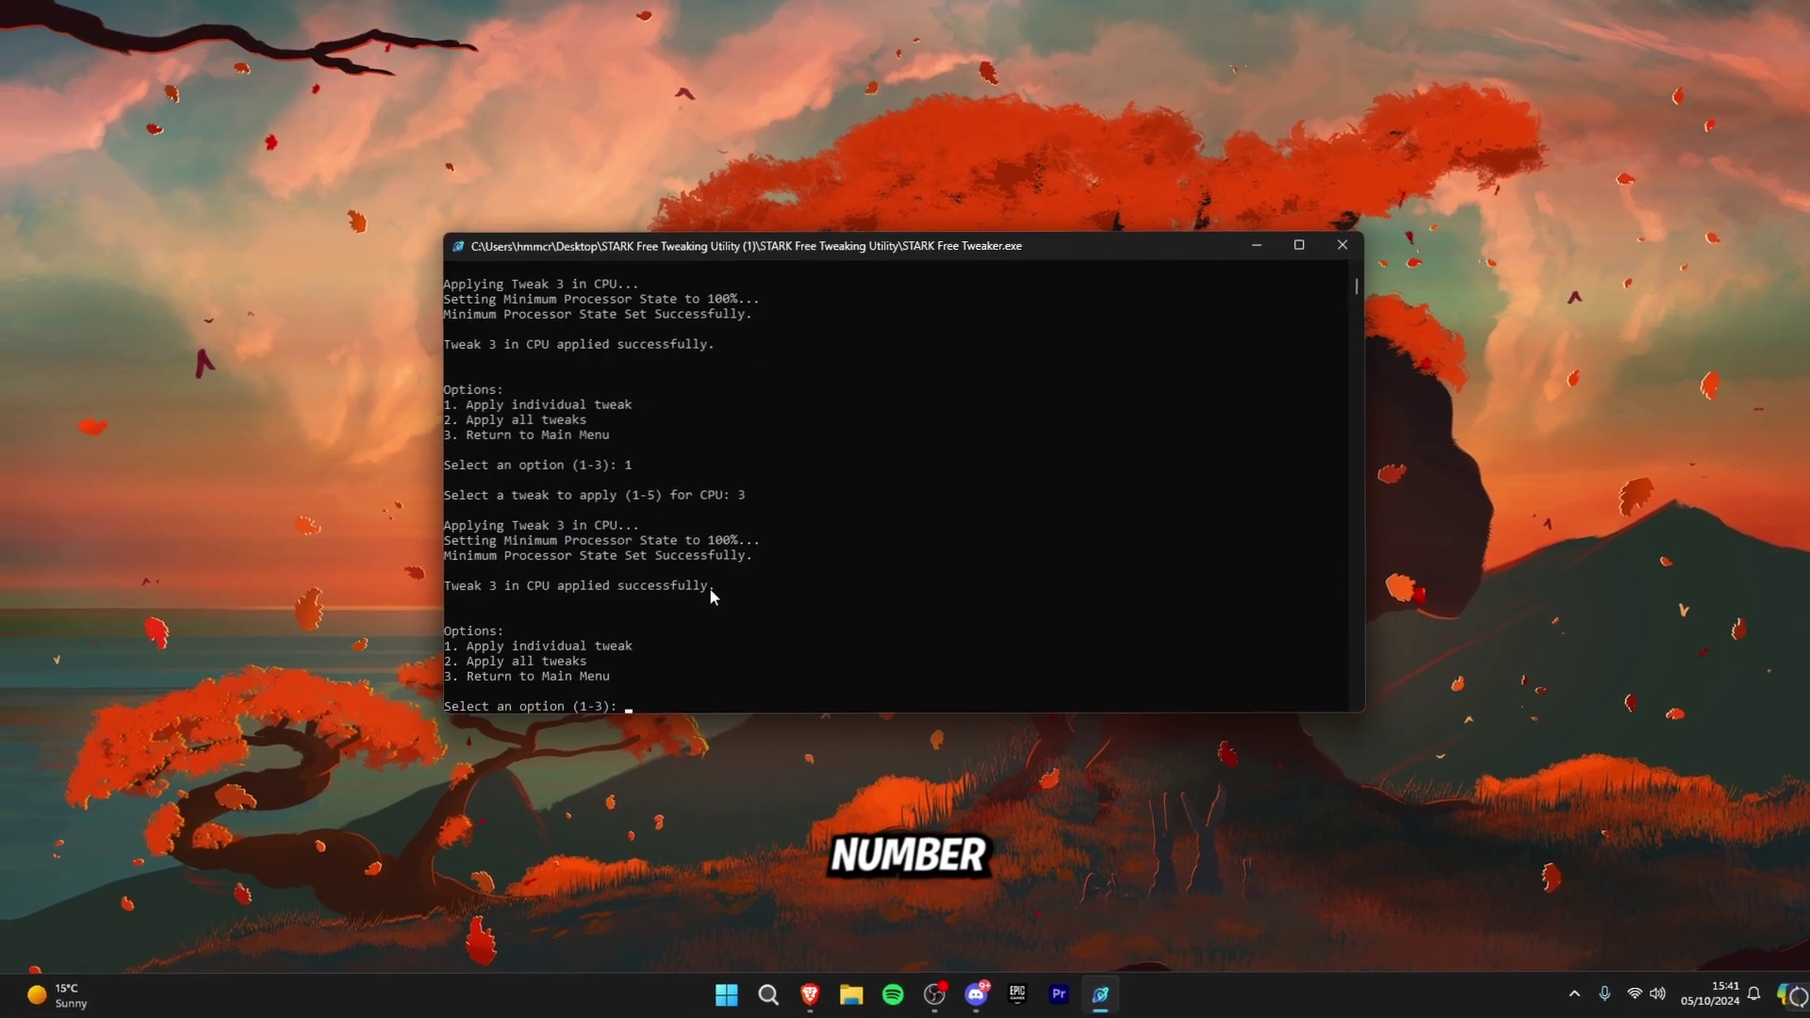
scroll(706, 580, down, 3)
- Apply CPU tweak 4 to optimize the CPU cache and tweak 5 to enable Turbo Boost
text(1)
key(Return)
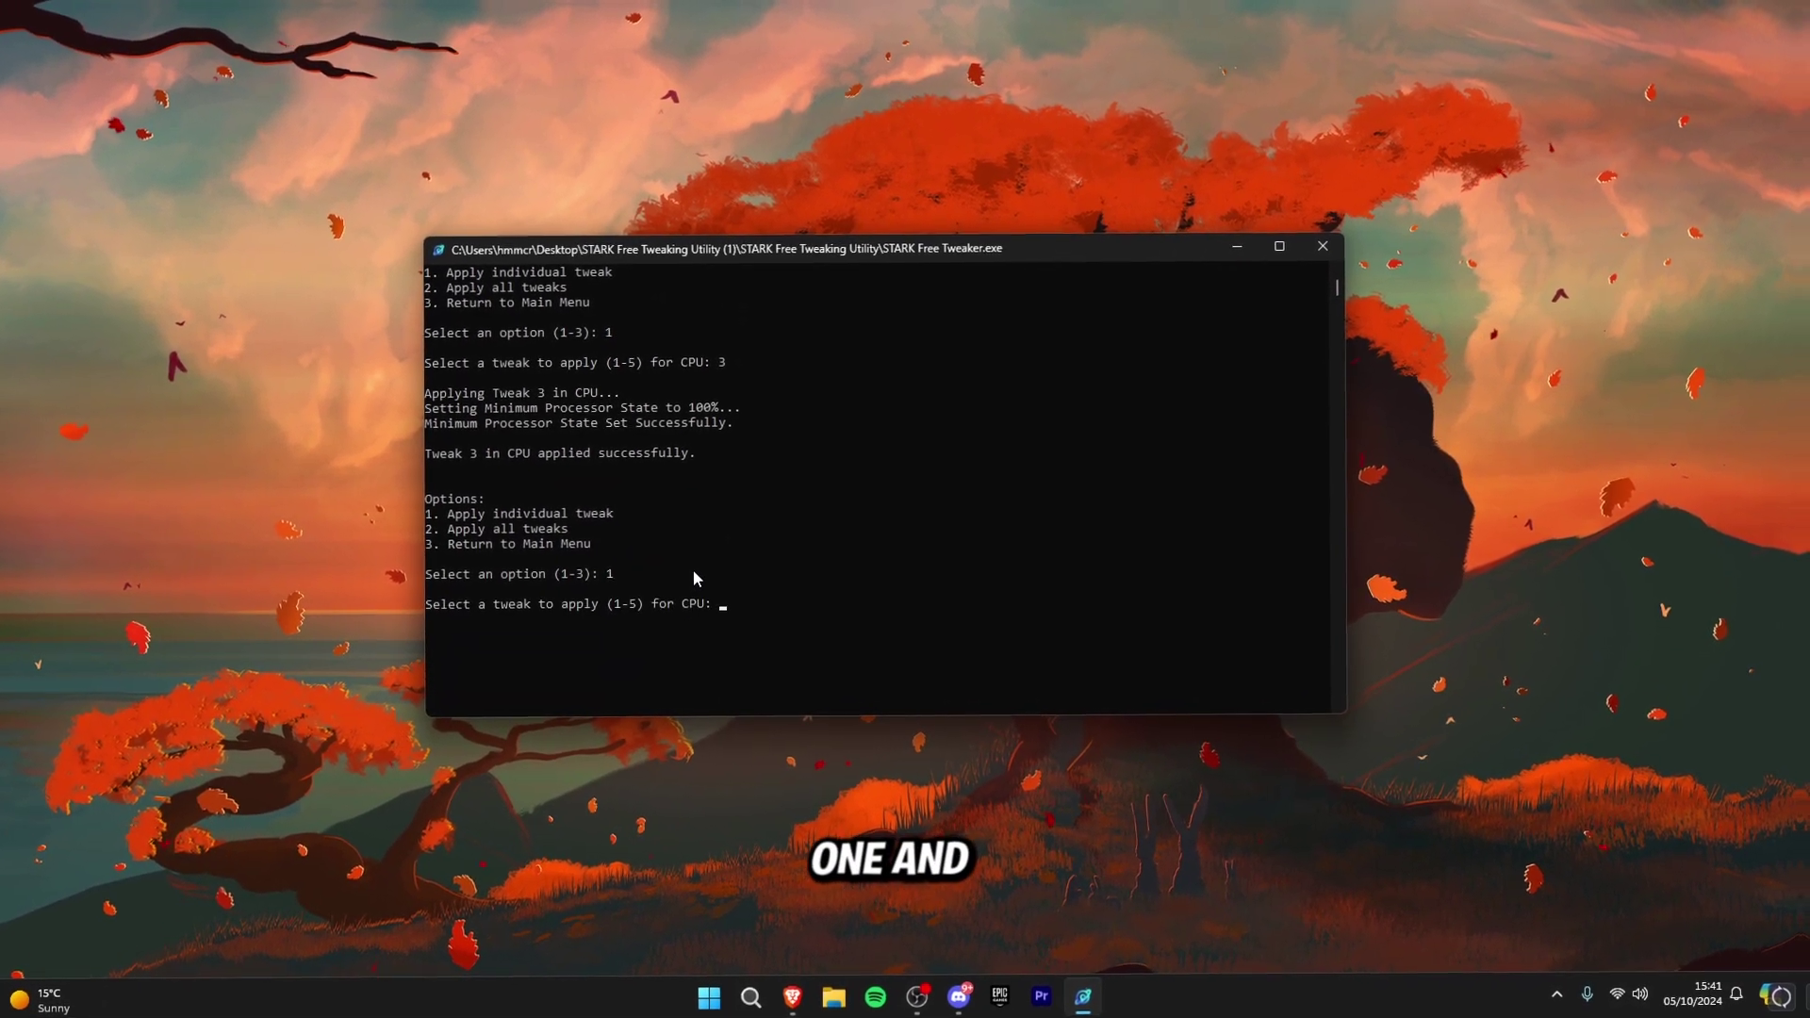
text(4)
key(Return)
scroll(707, 557, down, 3)
text(1)
key(Return)
text(5)
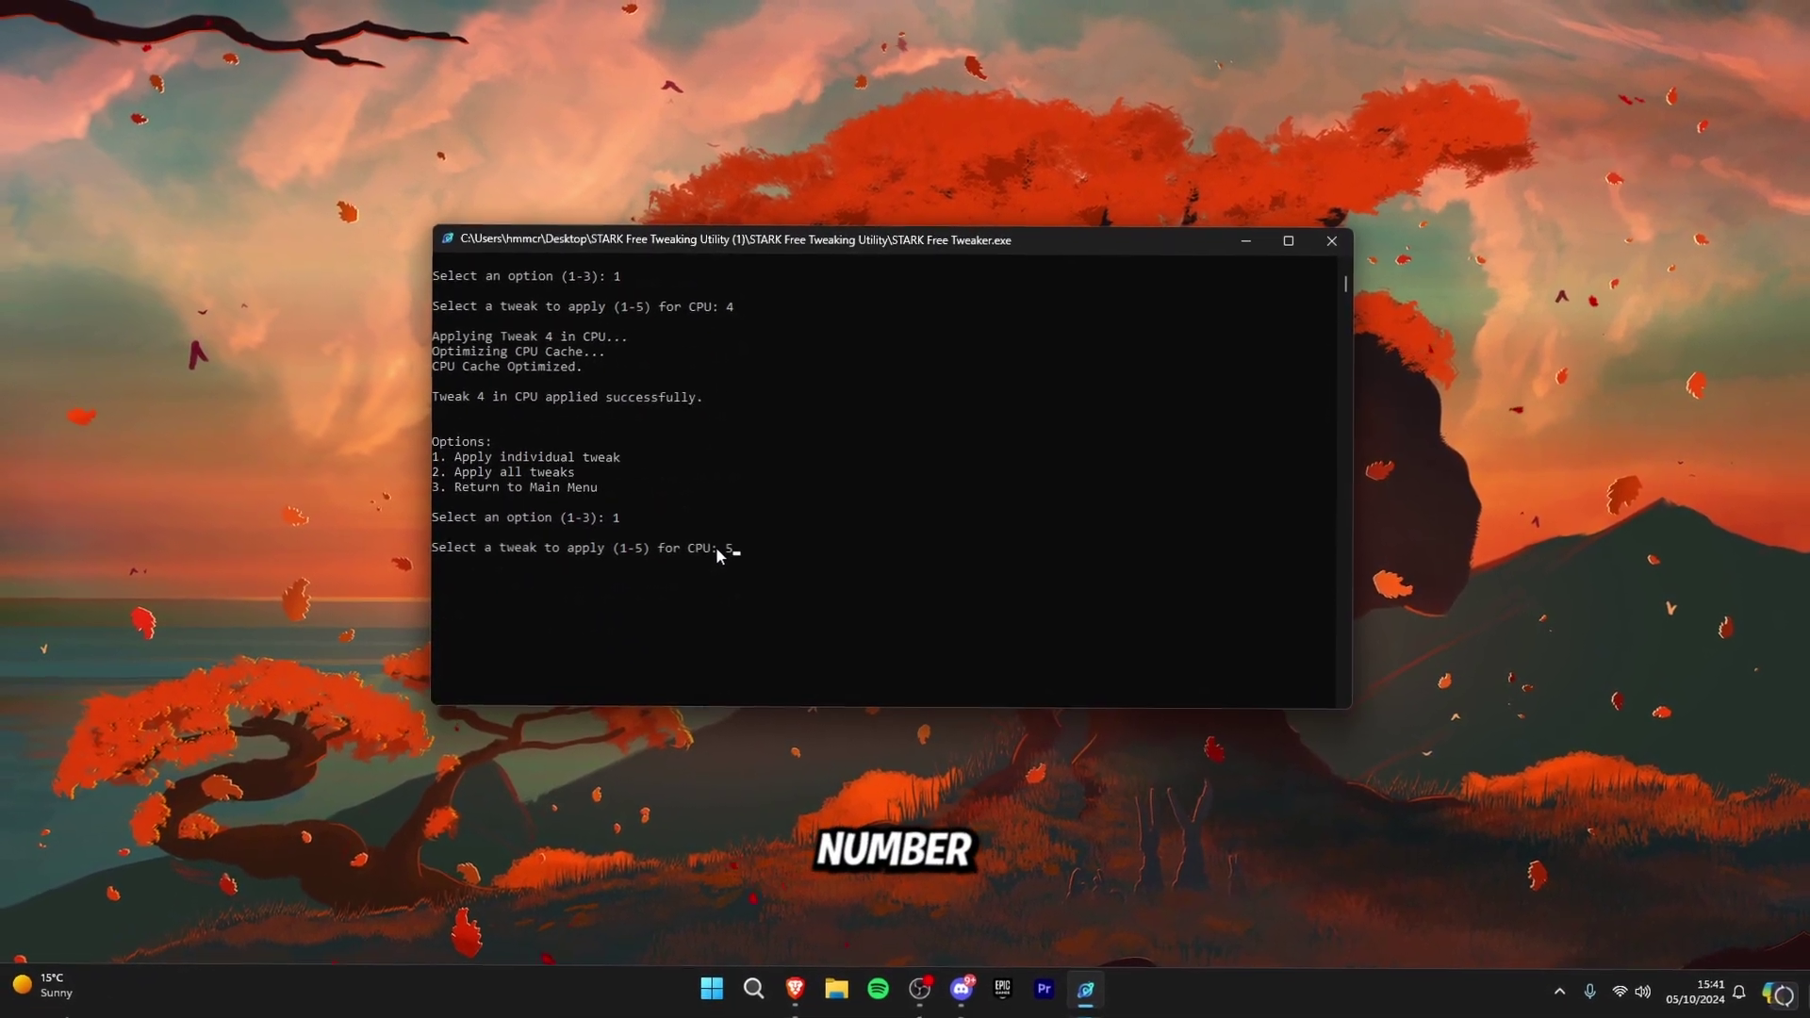
key(Return)
scroll(626, 573, down, 4)
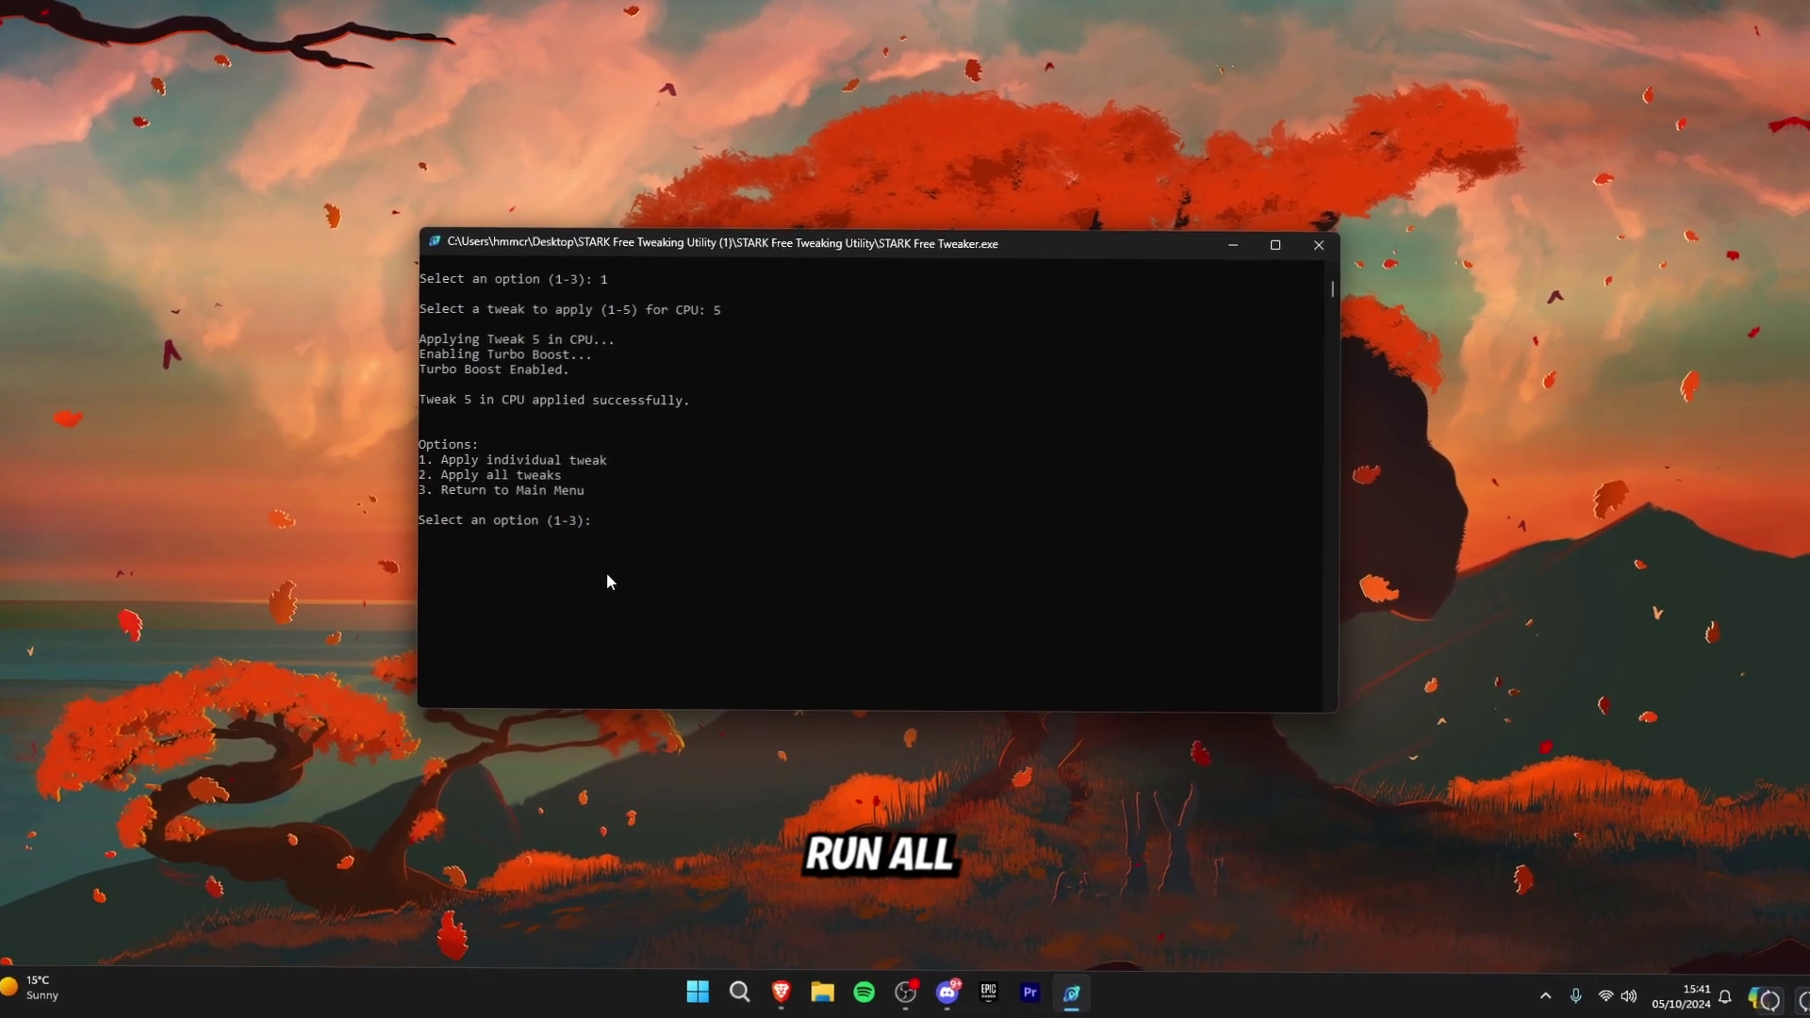
- Return to the main menu, apply all GPU tweaks (2, 2), and go back
text(3)
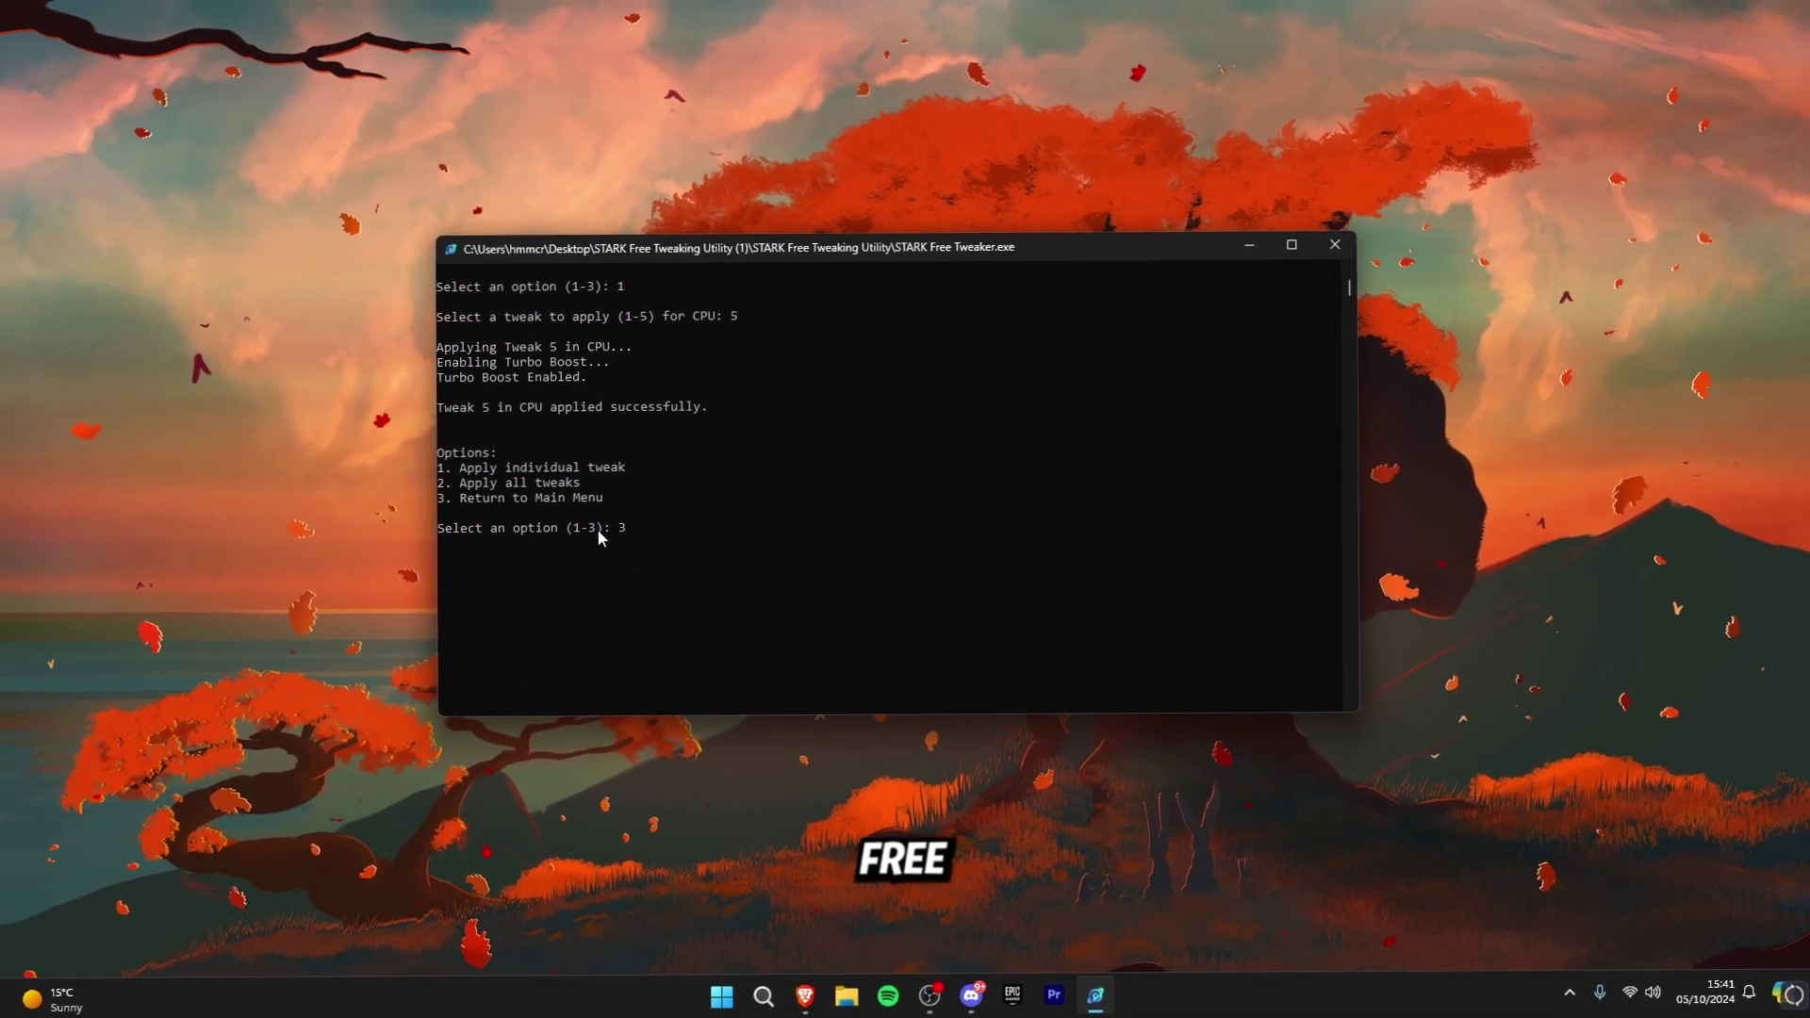
key(Return)
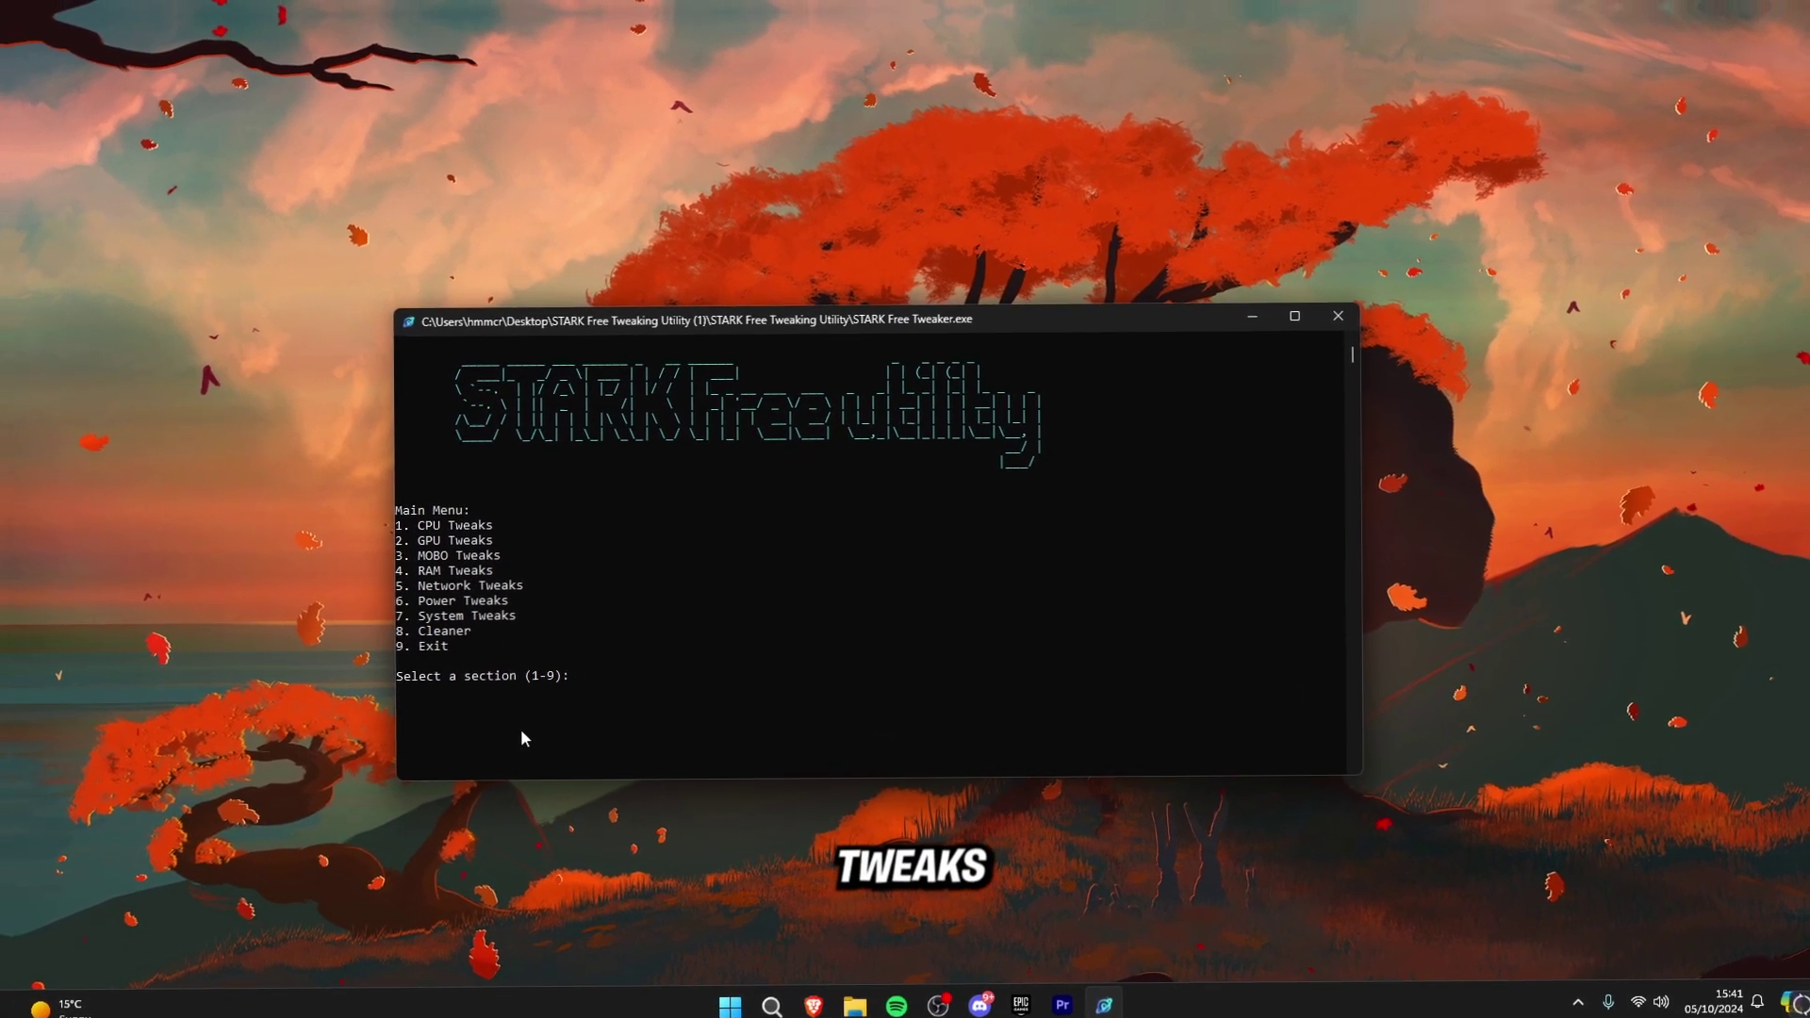
text(2)
key(Return)
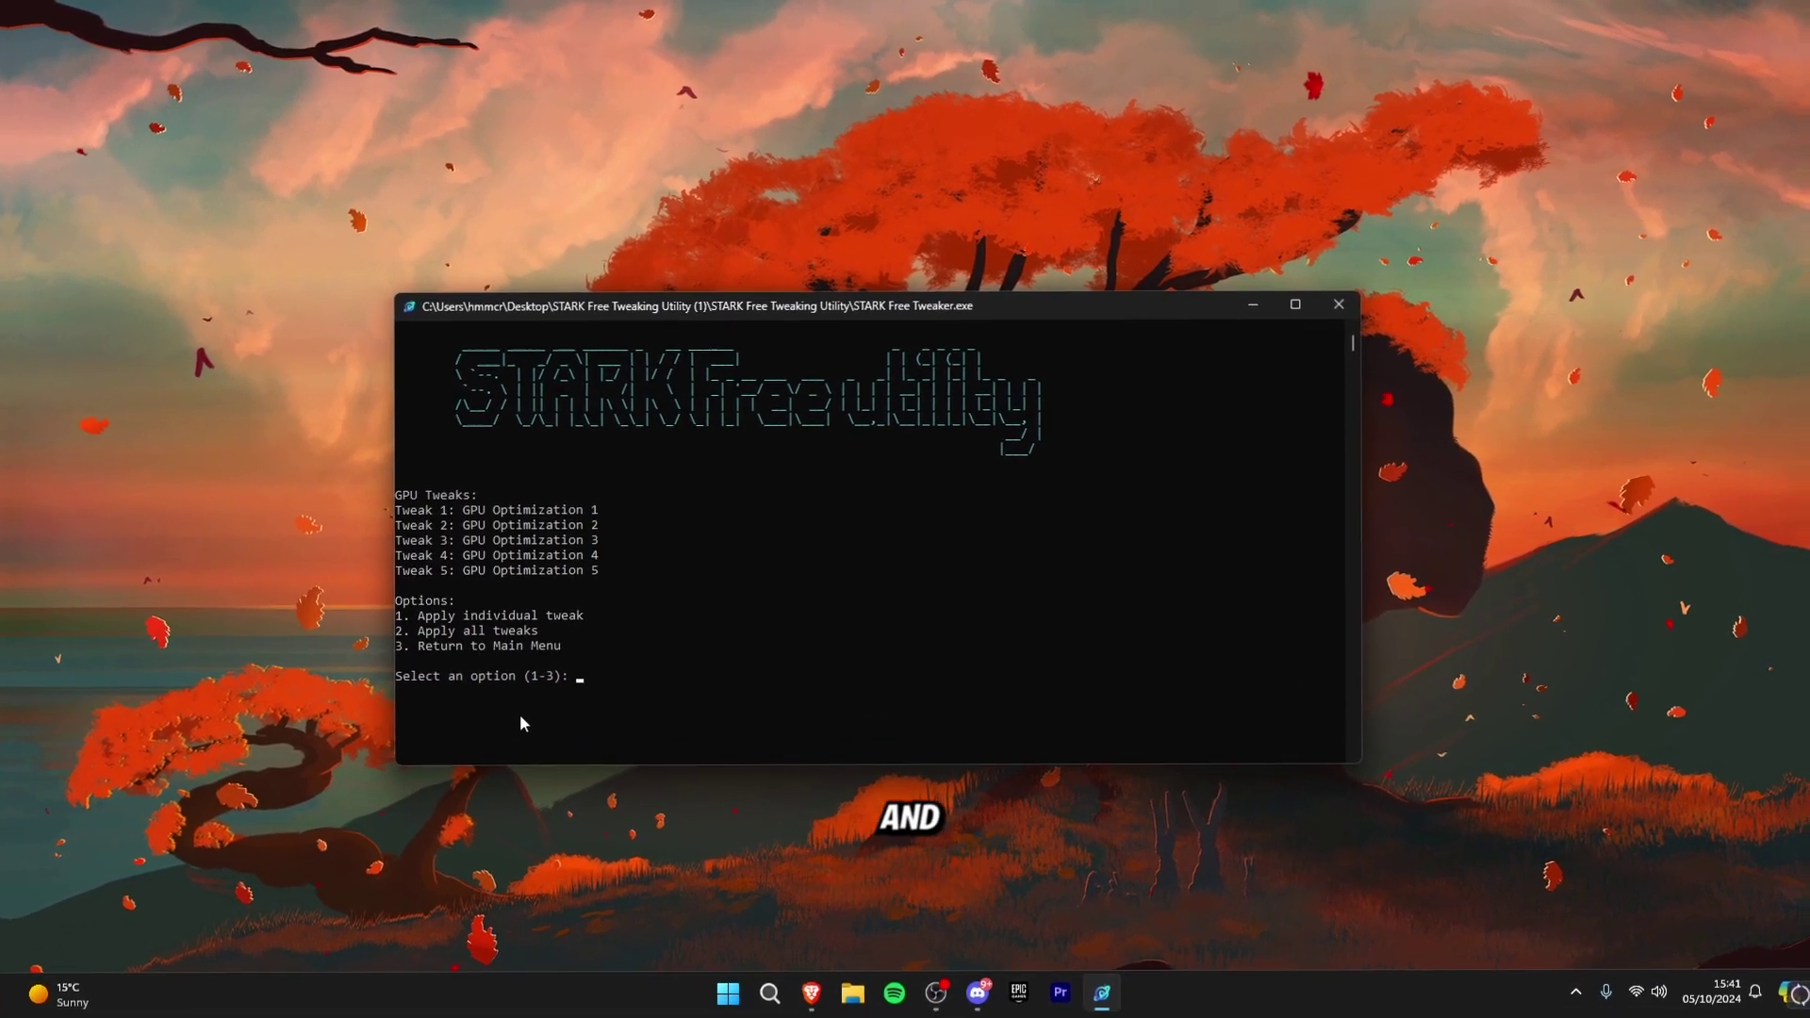
text(2)
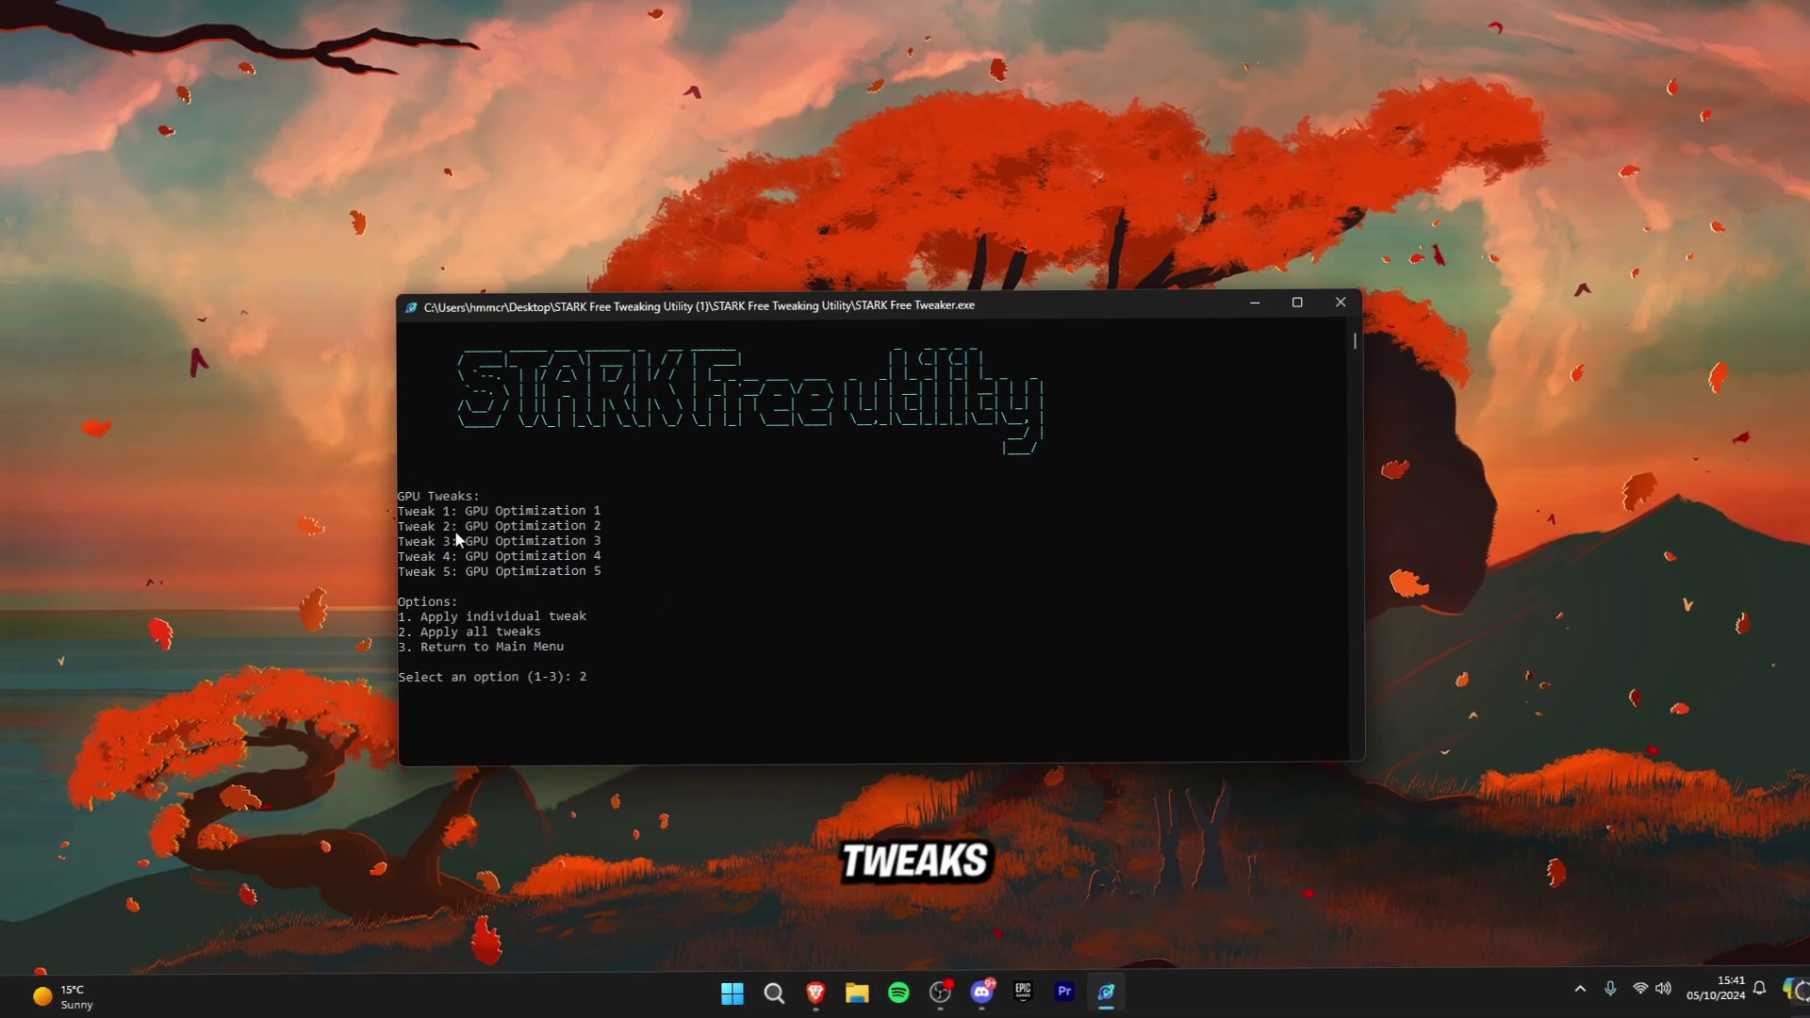
key(Return)
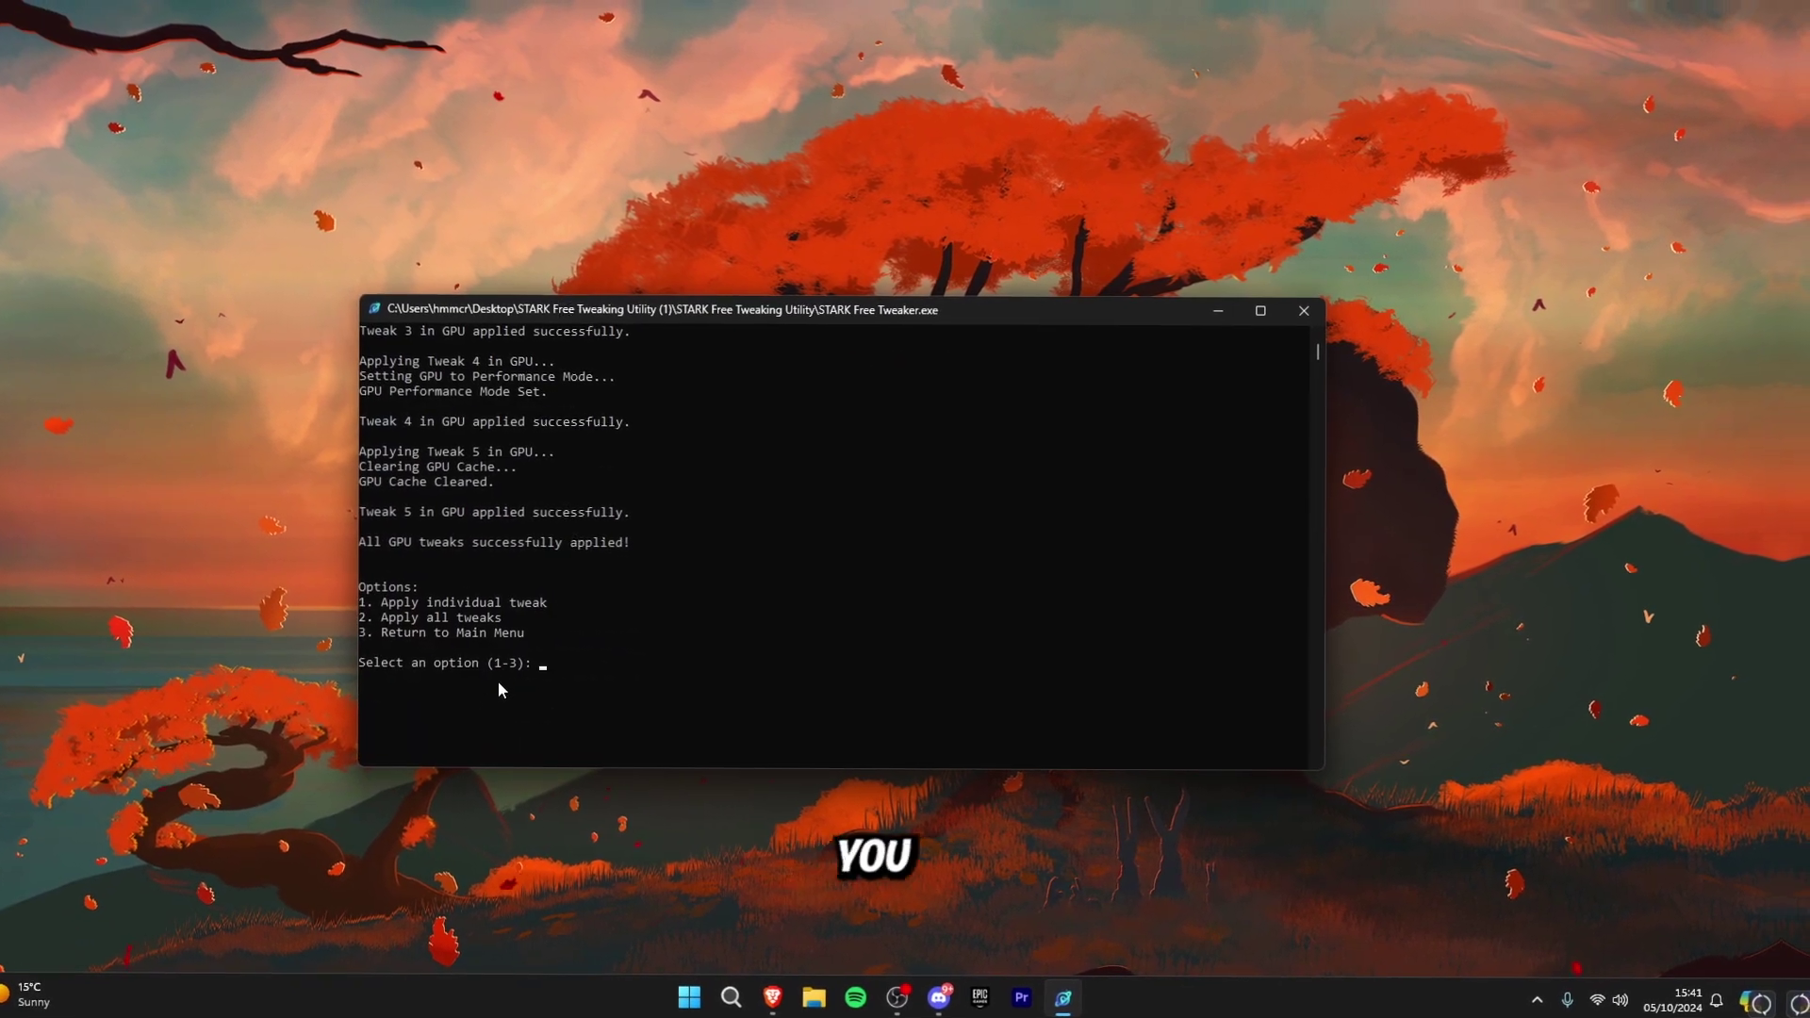
text(3)
key(Return)
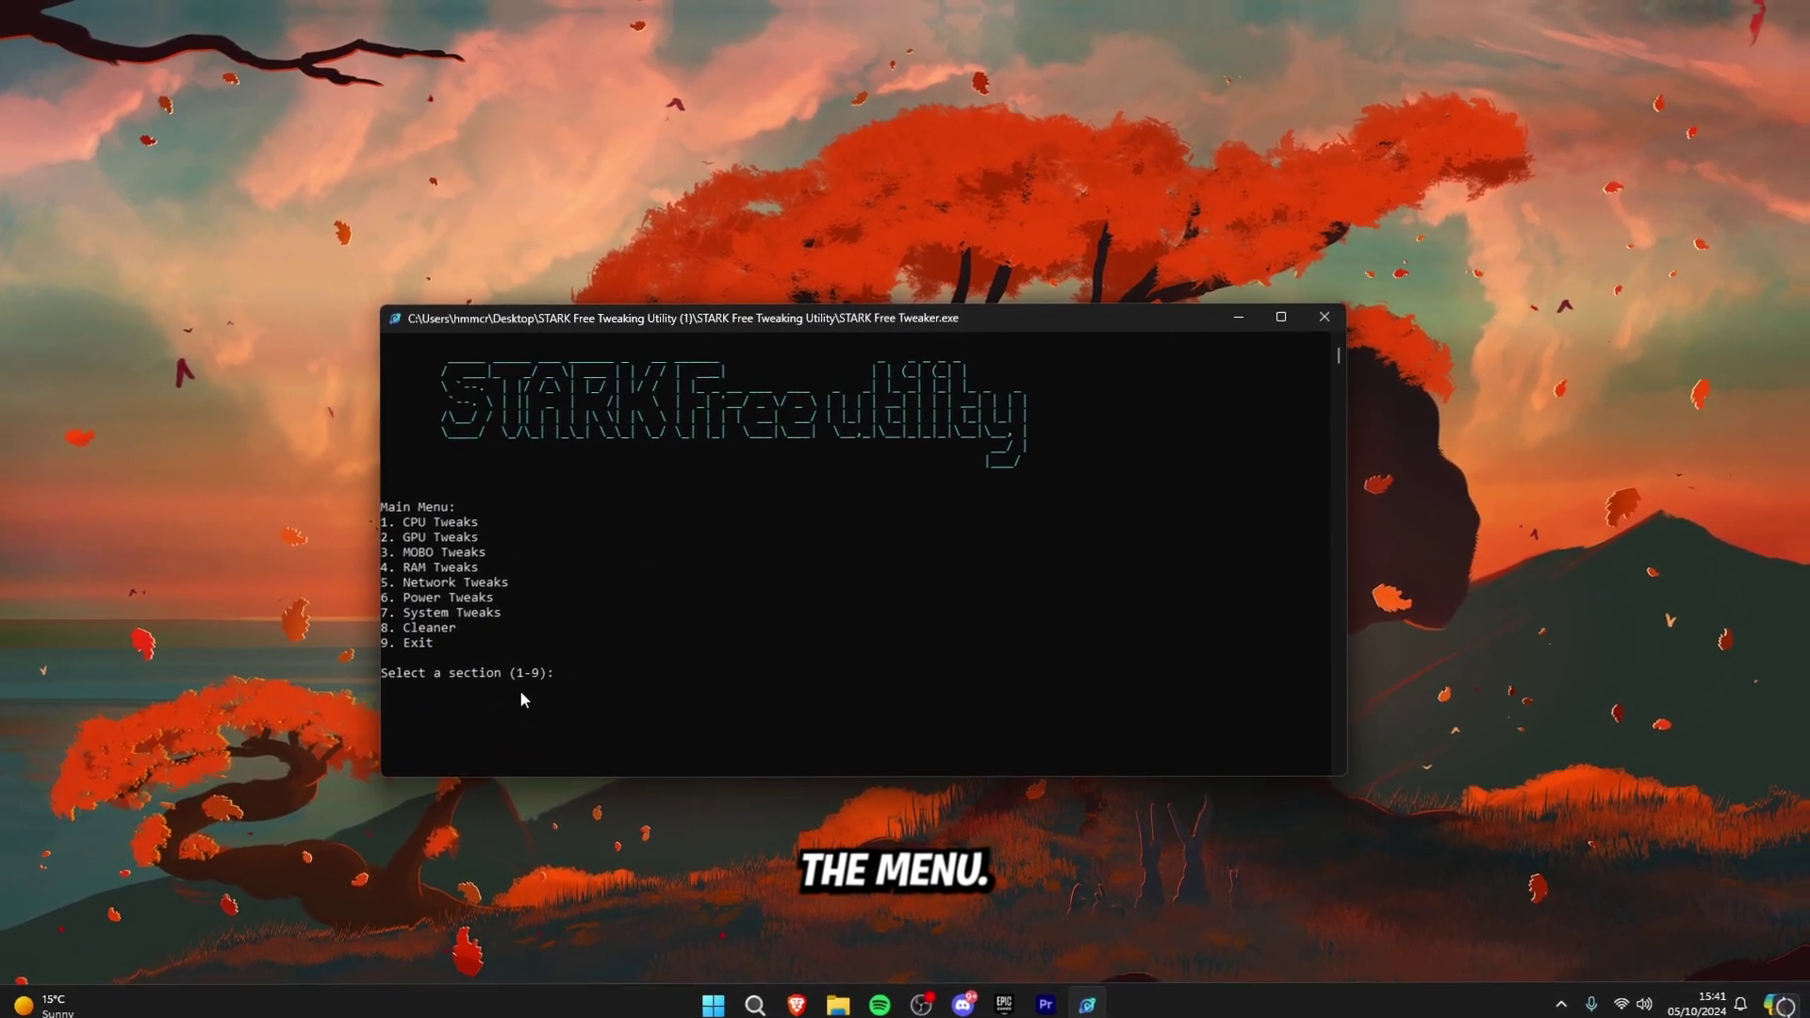
- Apply all MOBO tweaks, including Fast Boot and XMP profiles, then return to the main menu
text(3)
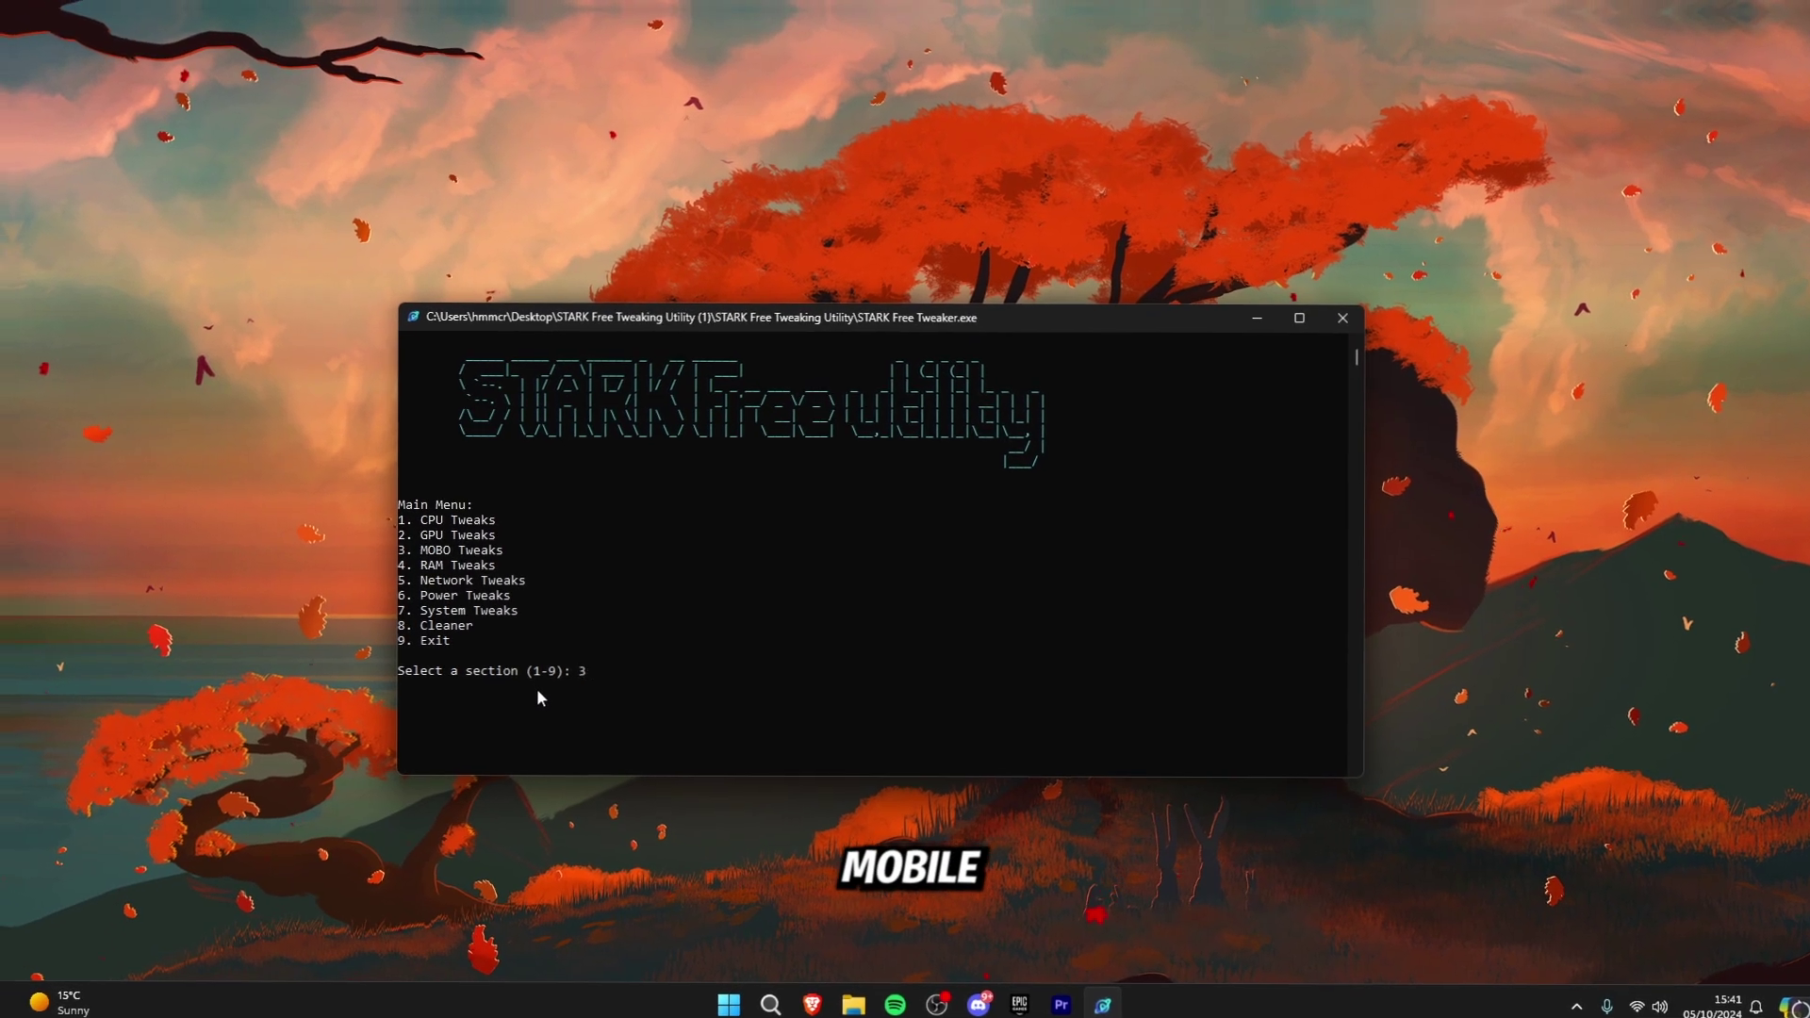
key(Return)
text(2)
key(Return)
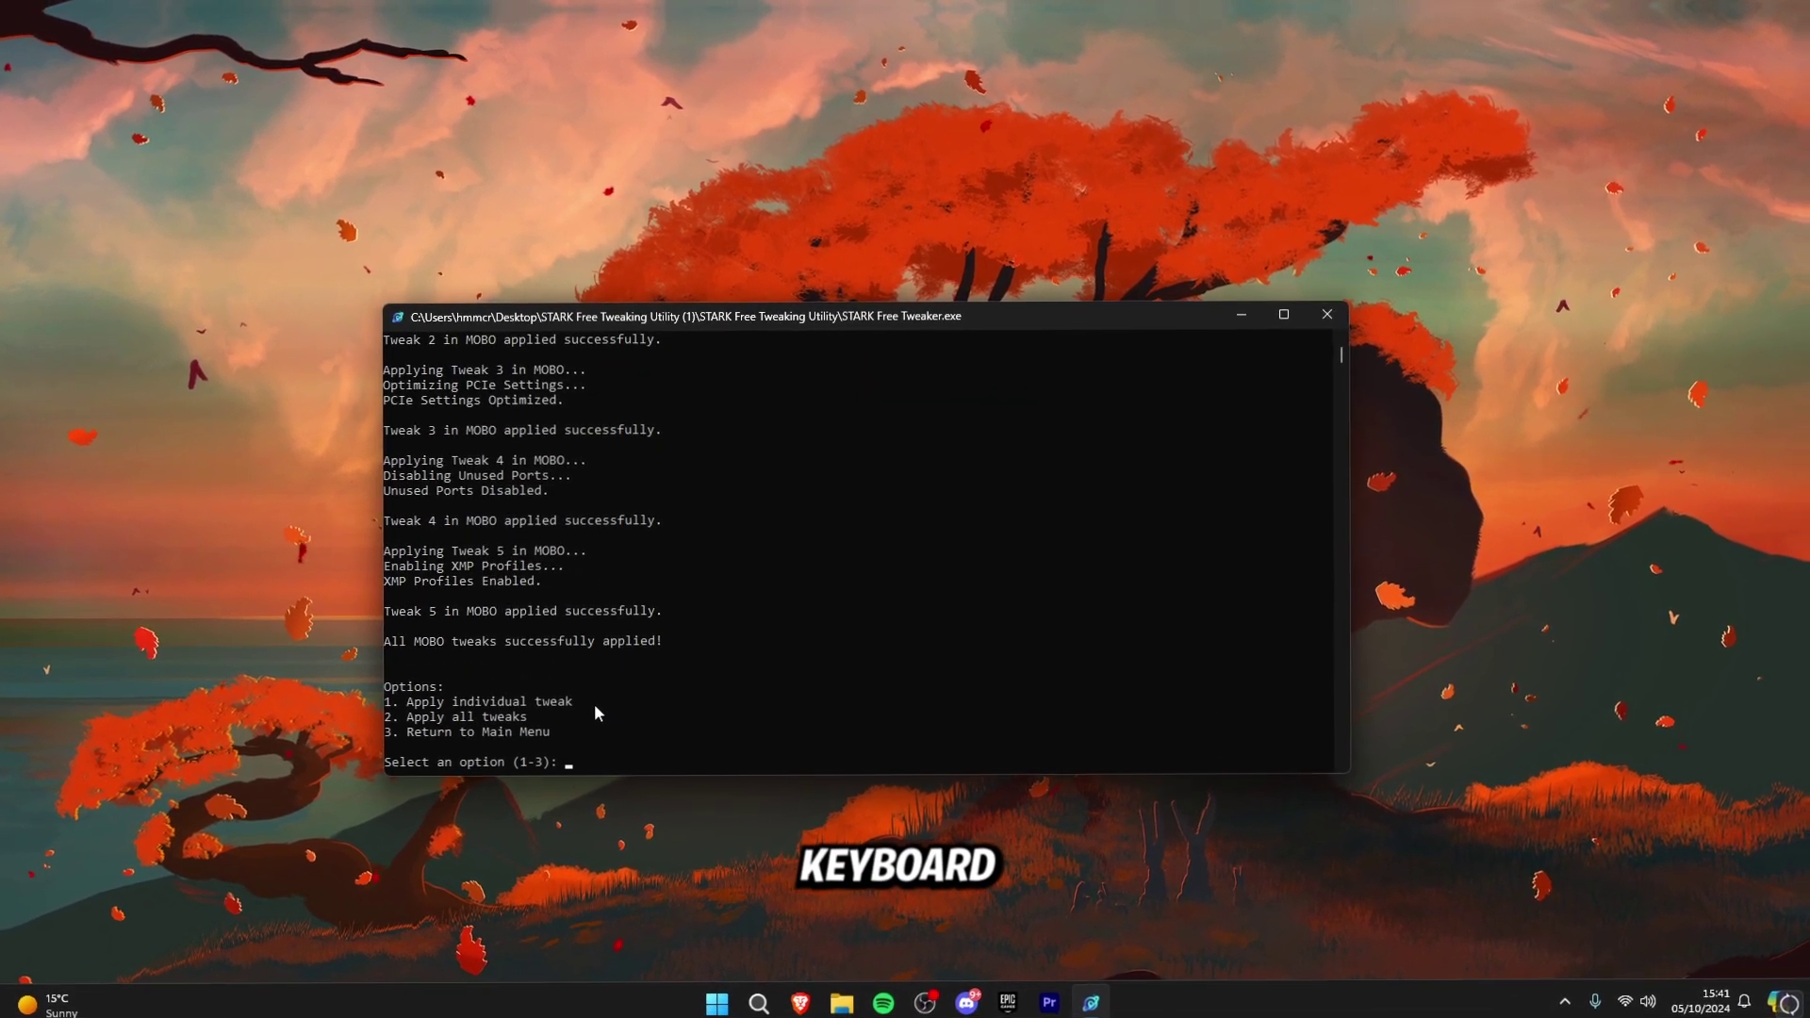
scroll(641, 677, up, 4)
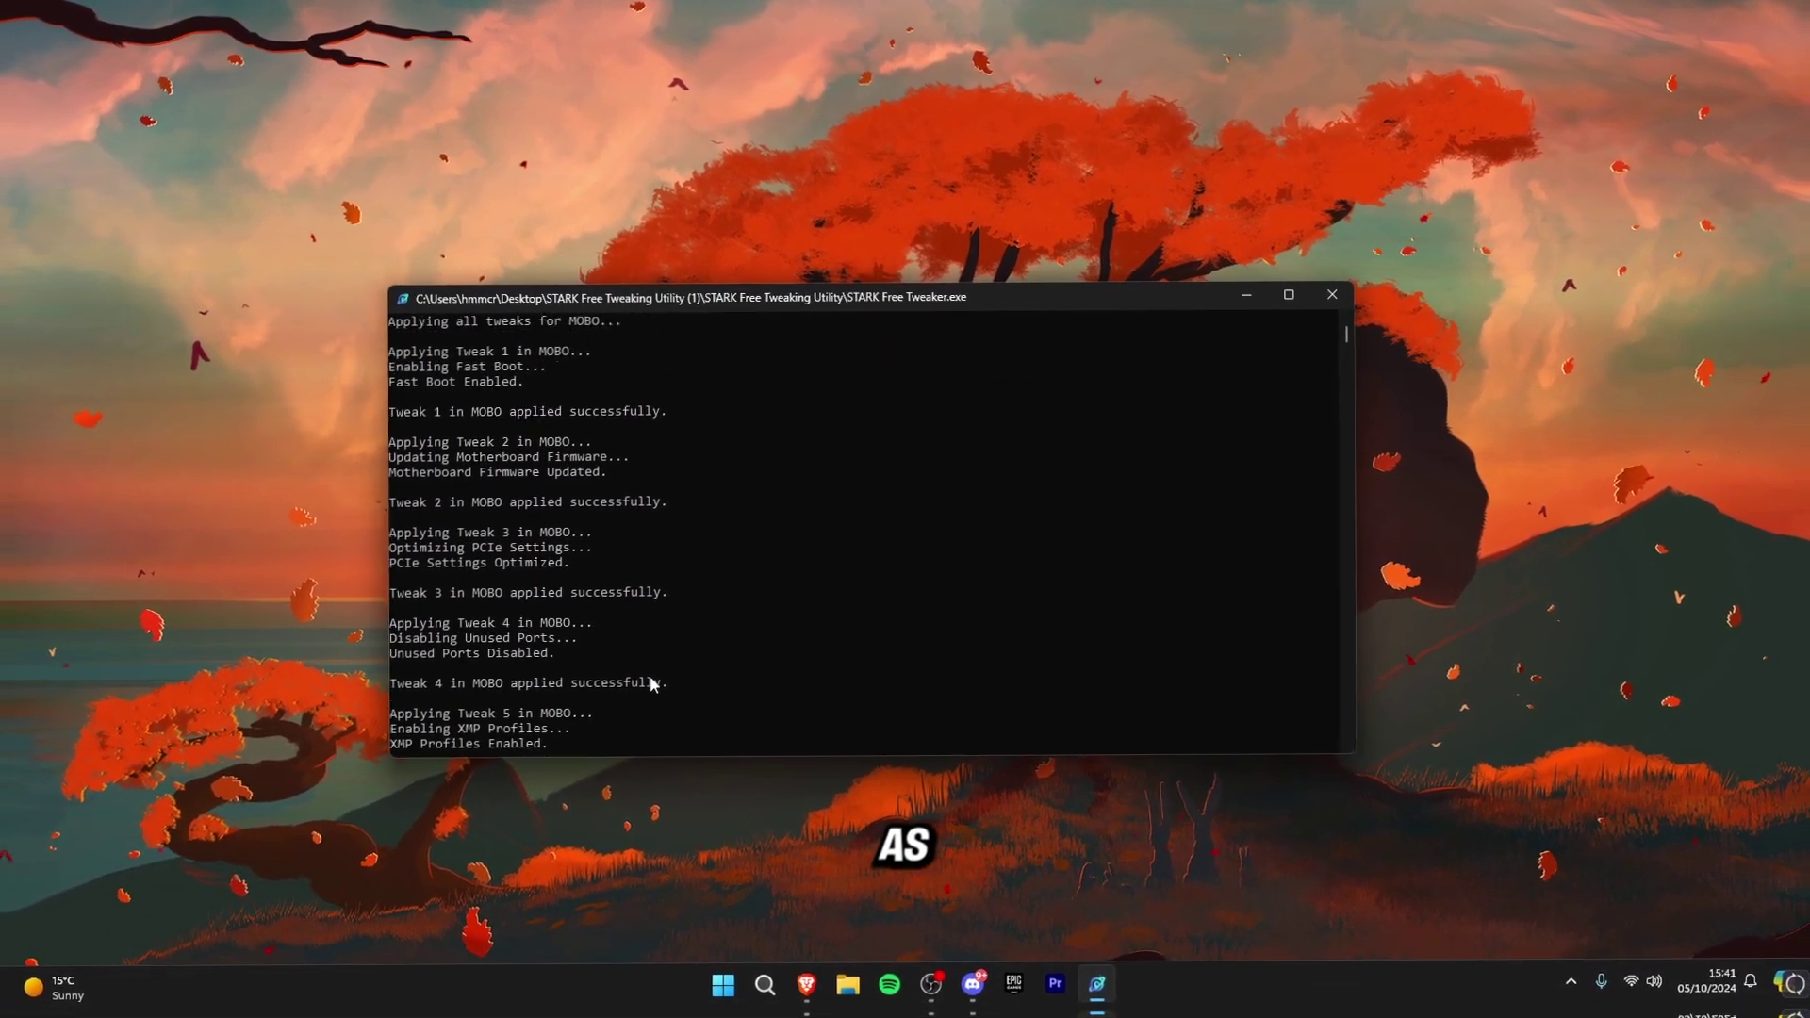
scroll(641, 659, up, 5)
scroll(616, 619, down, 12)
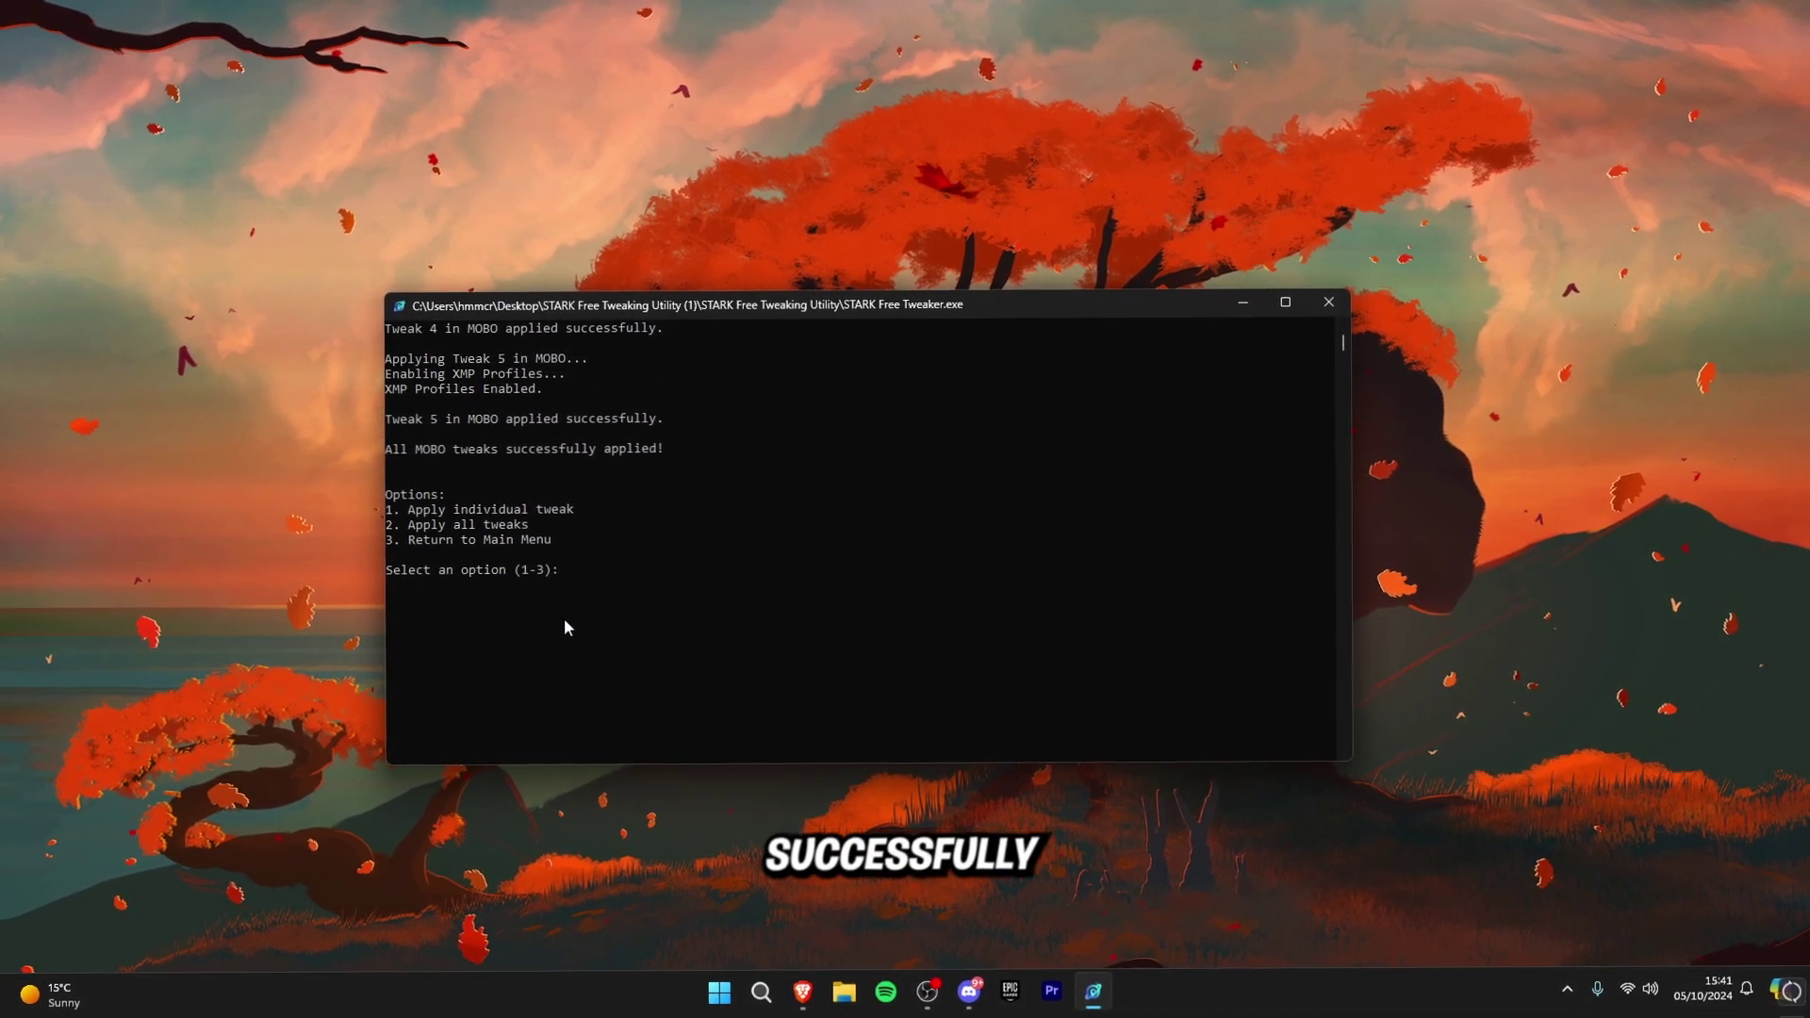
text(3)
key(Return)
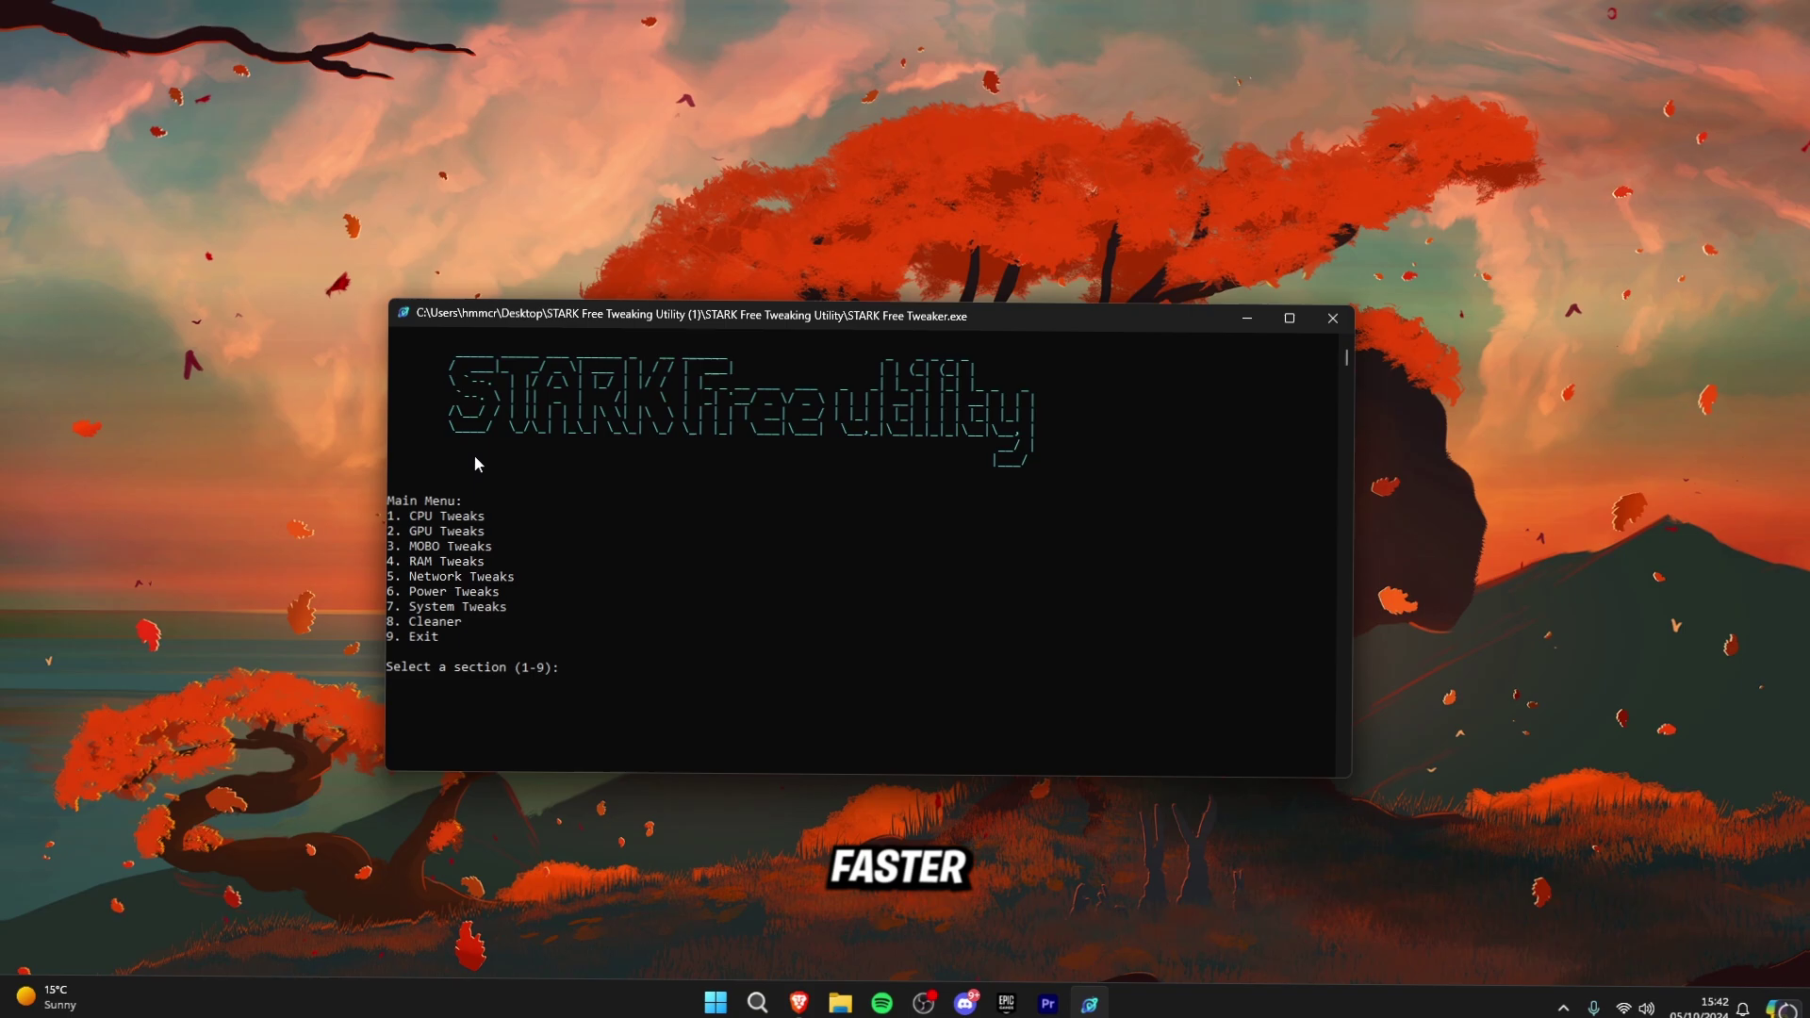
- Apply all RAM tweaks and all Network tweaks, then return to the main menu
text(8)
key(Return)
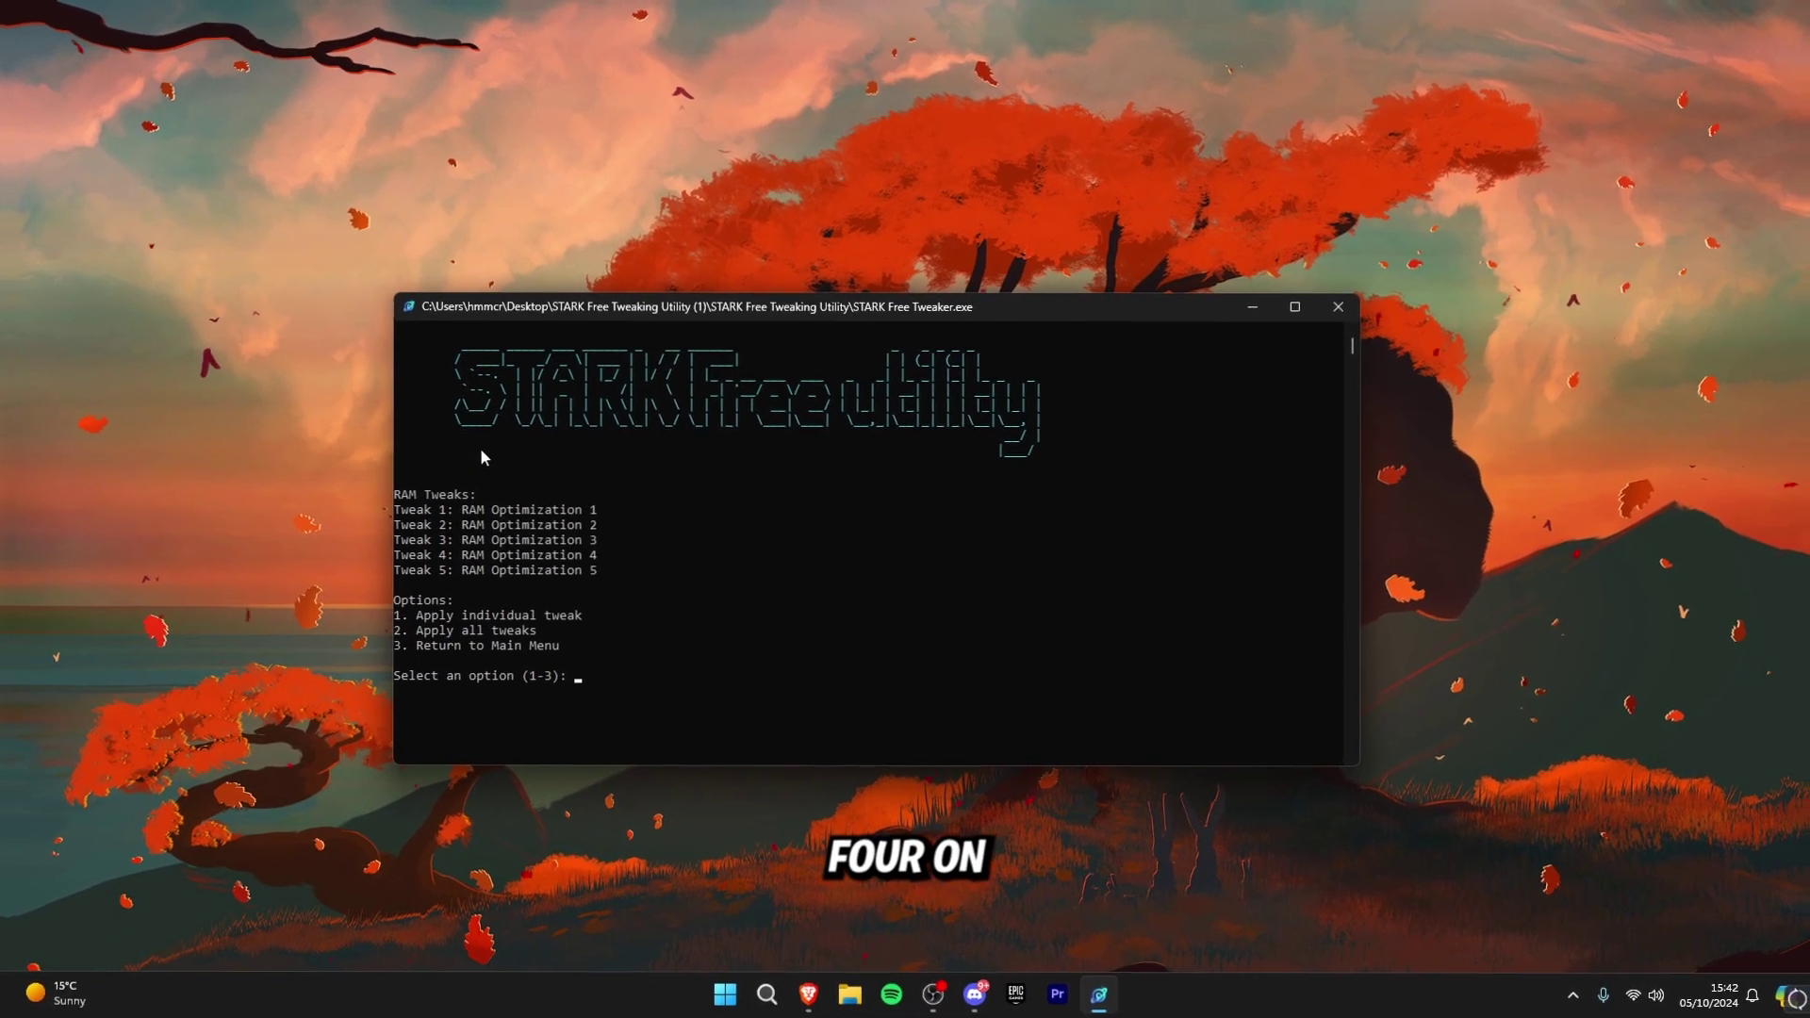
text(2)
key(Return)
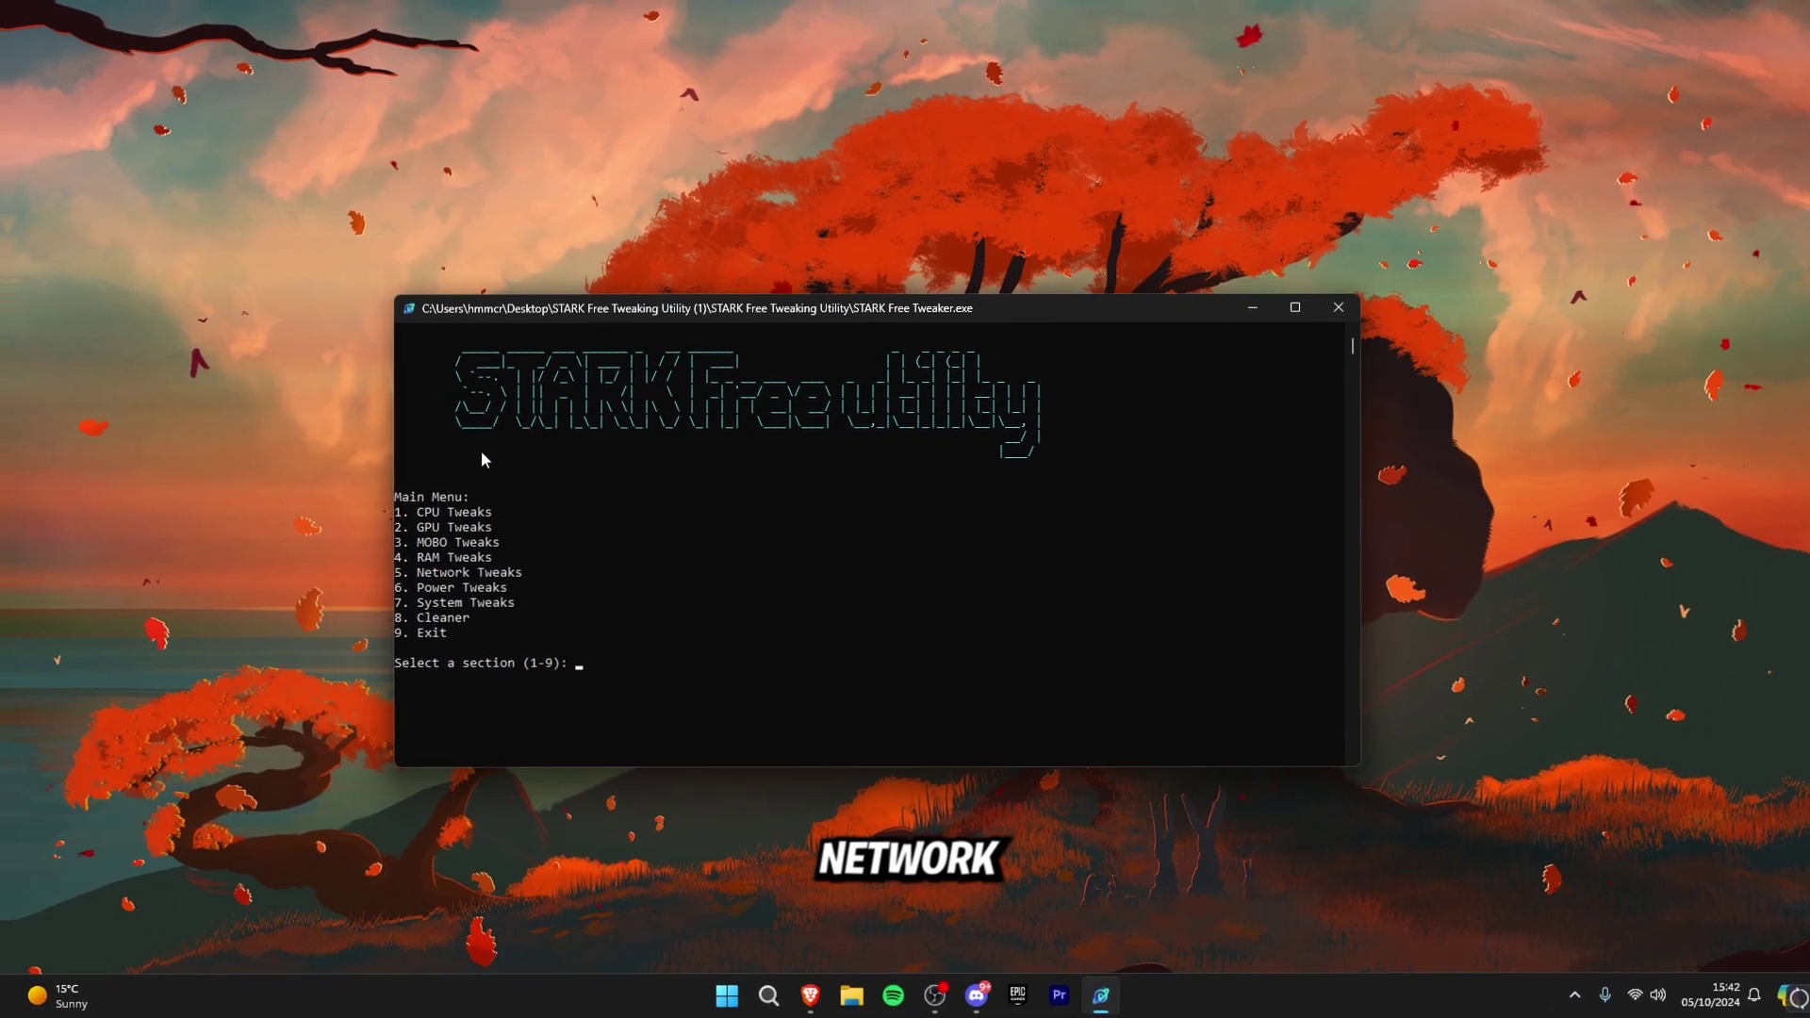
text(5)
key(Return)
text(2)
key(Return)
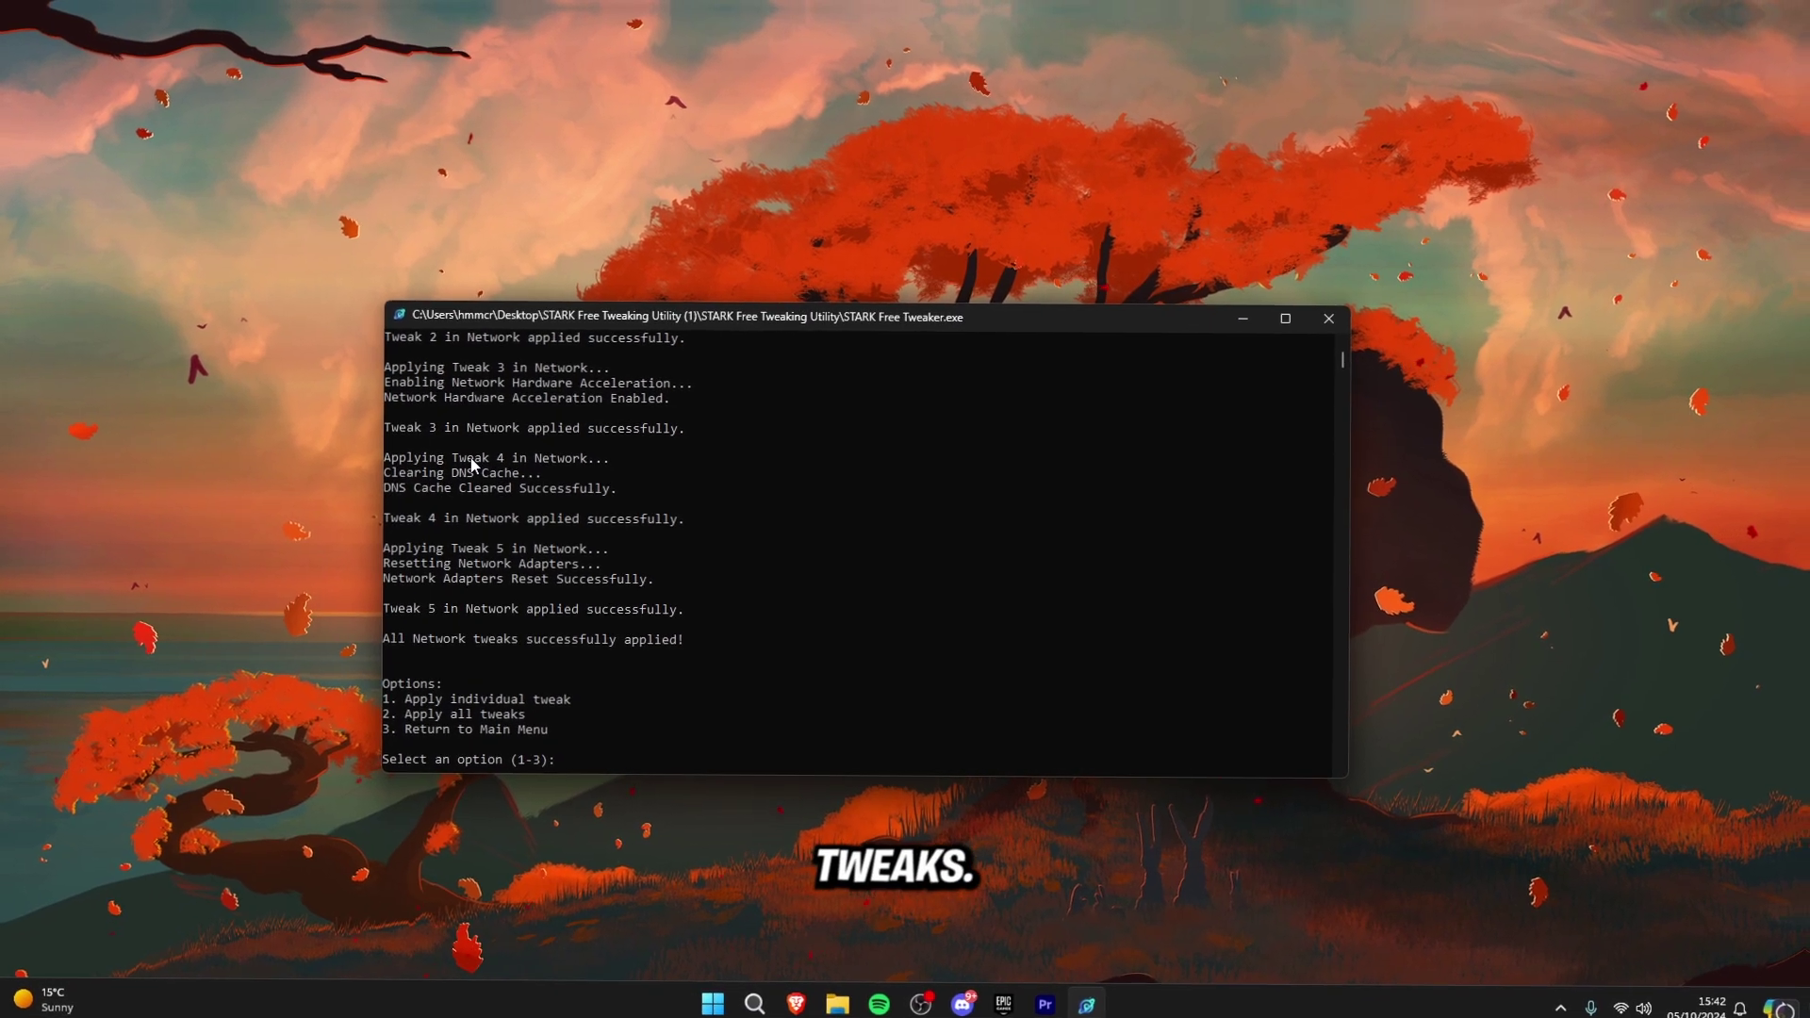
text(3)
key(Return)
- Apply all Power tweaks (6, 2) and return to the main menu
text(6)
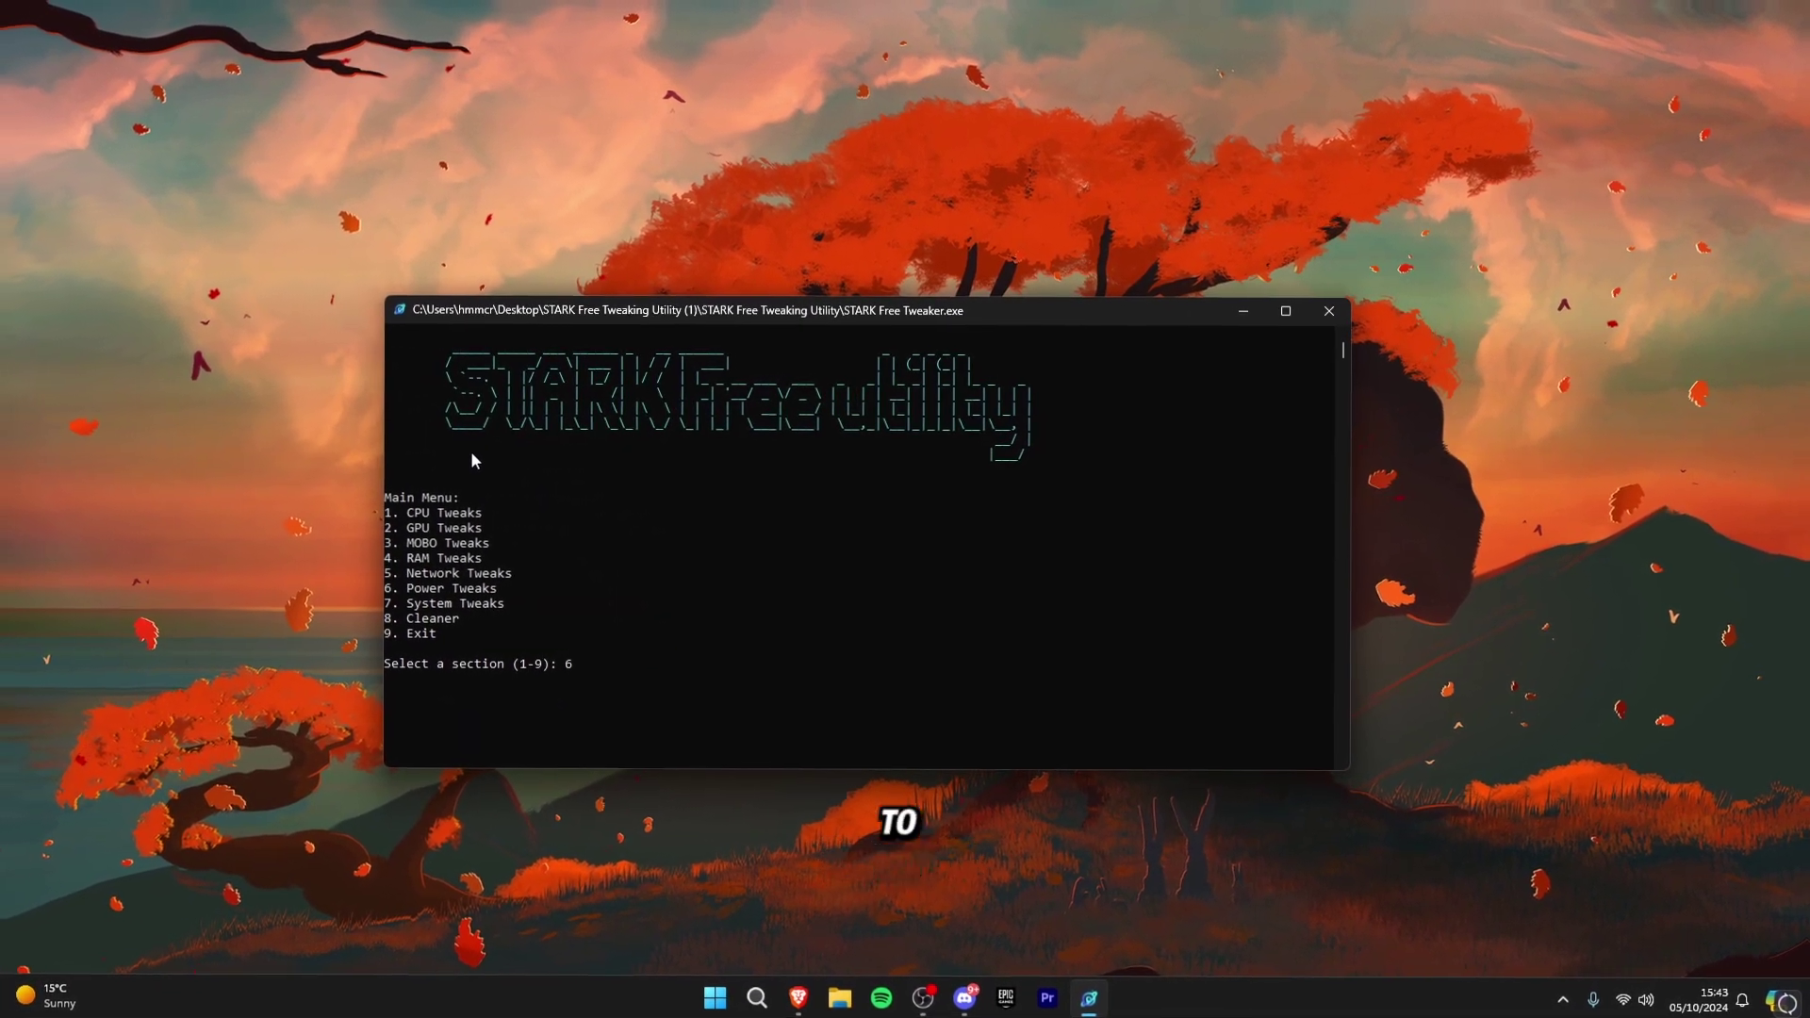
key(Return)
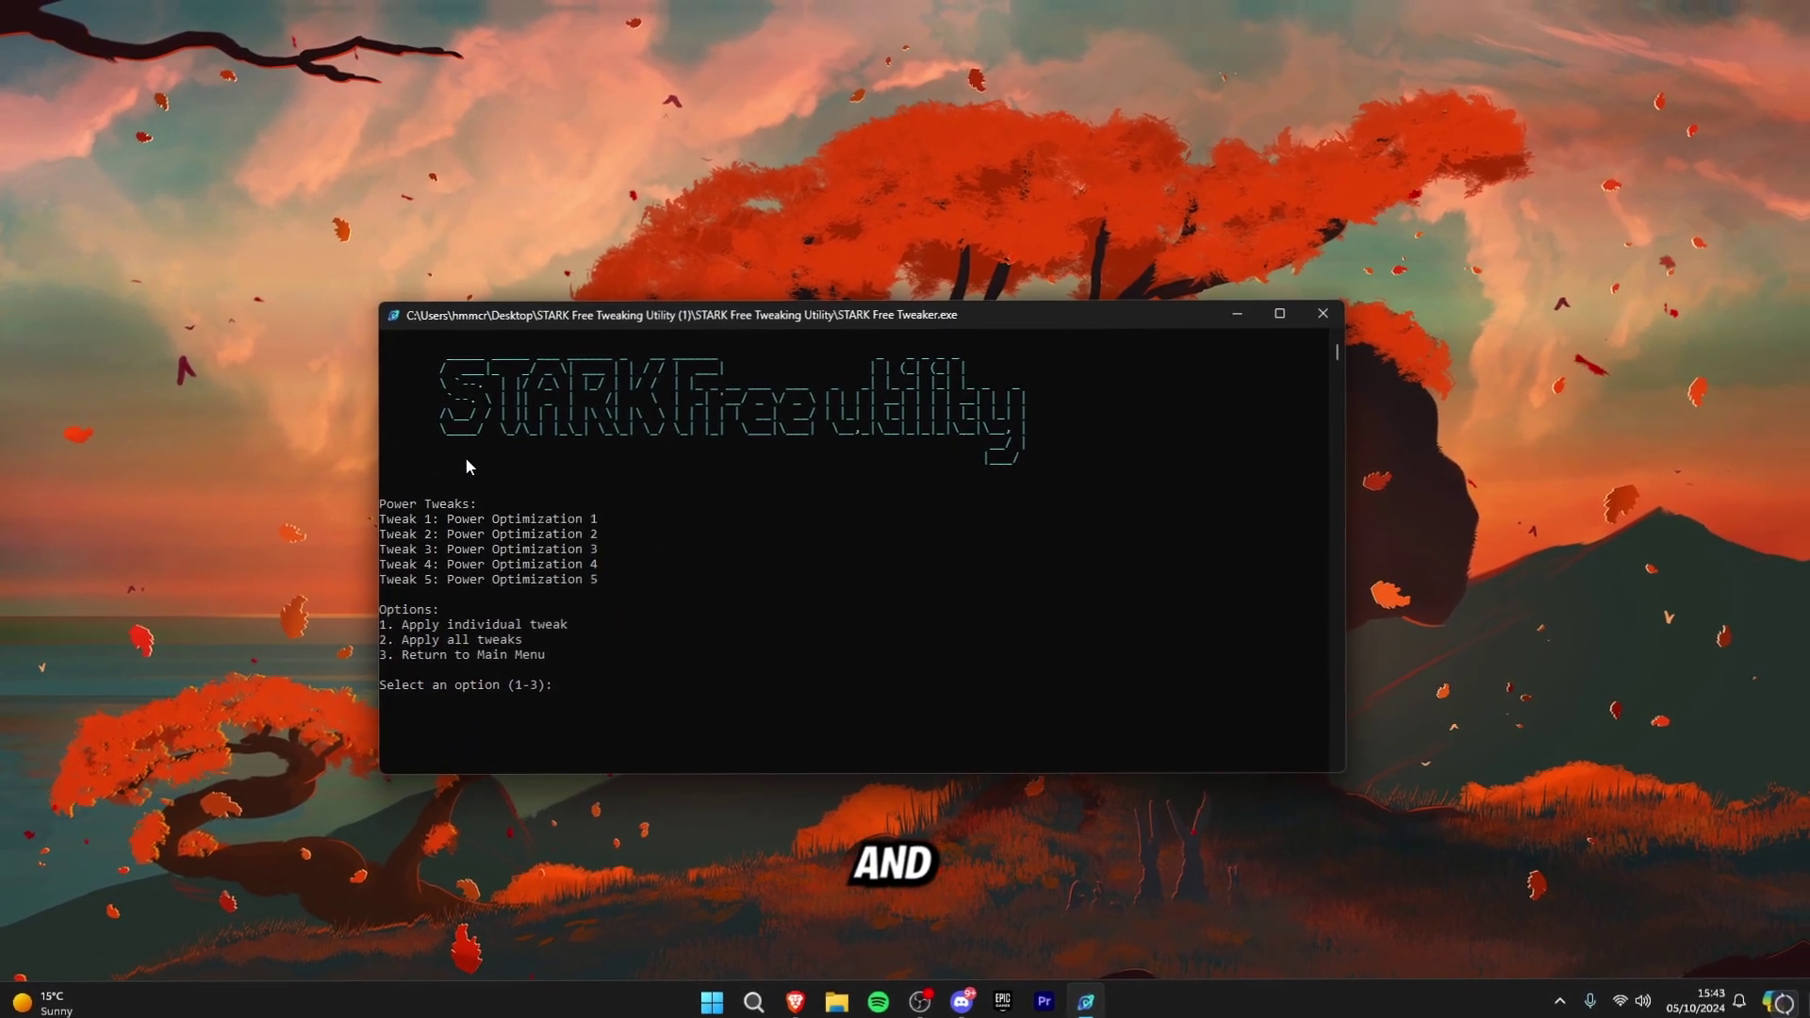
text(2)
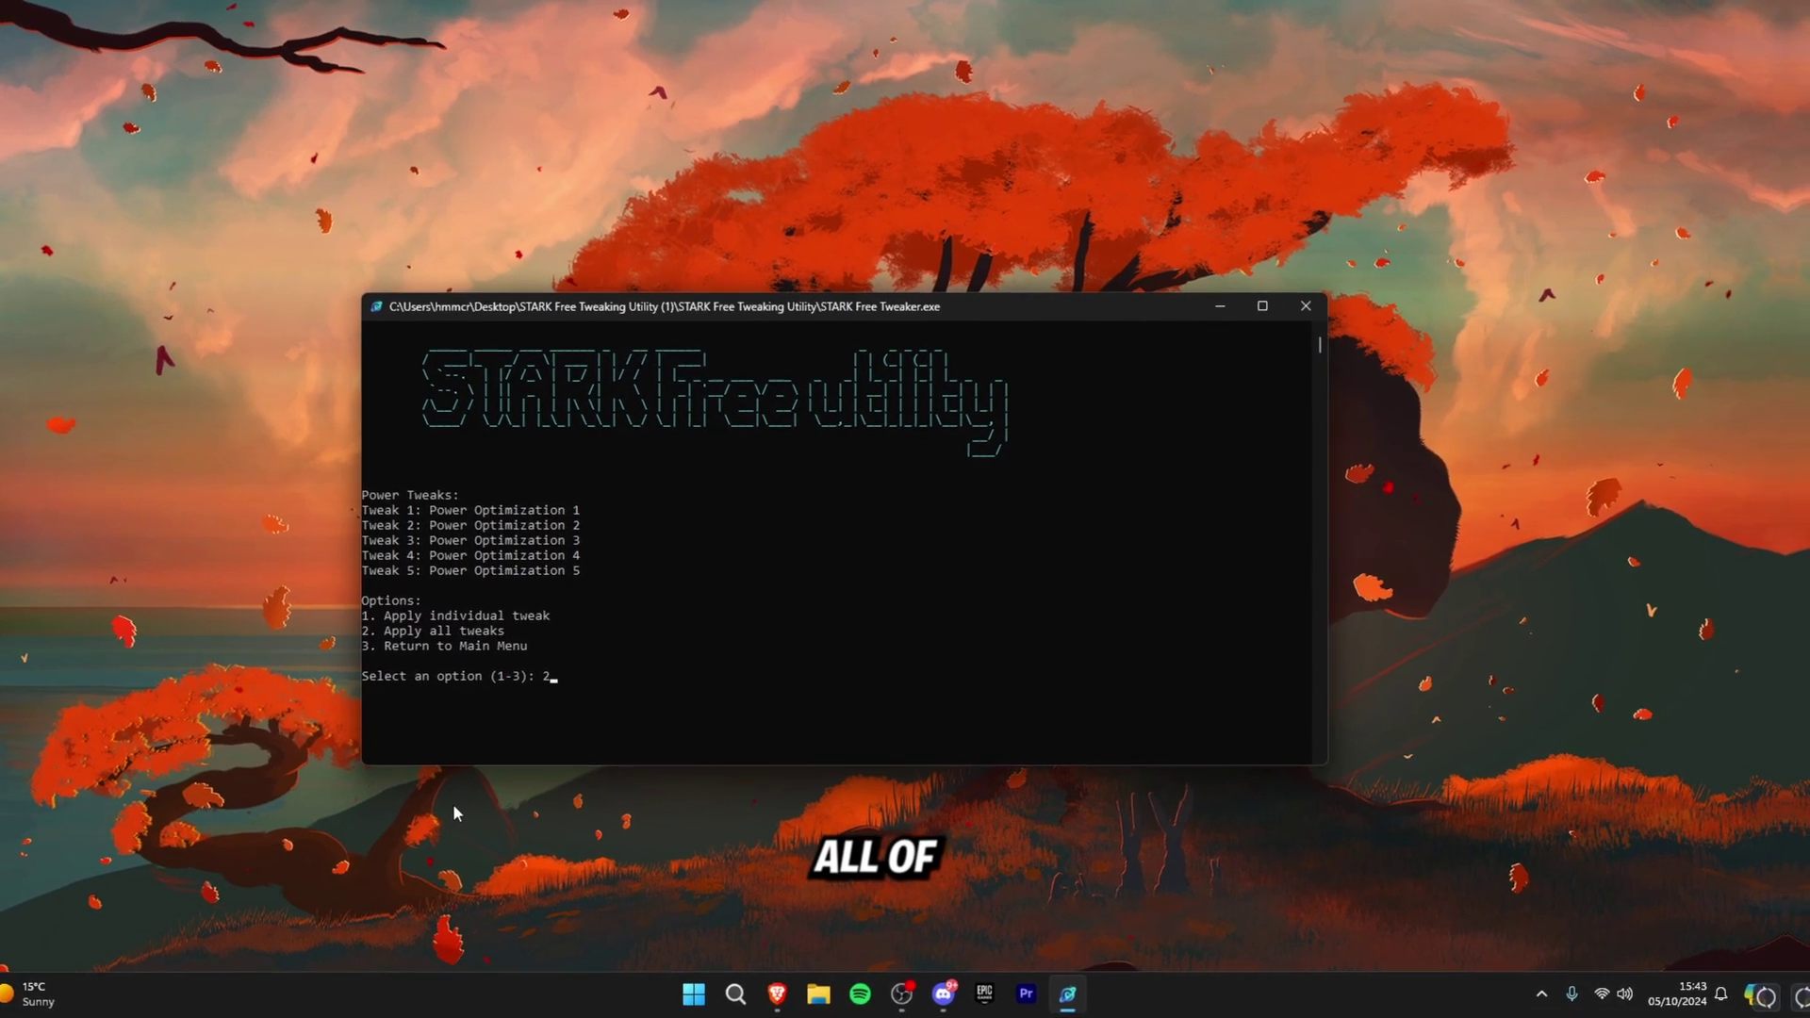
key(Return)
text(3)
key(Return)
- In System Tweaks apply tweak 1, then all System tweaks, and return to the main menu
text(7)
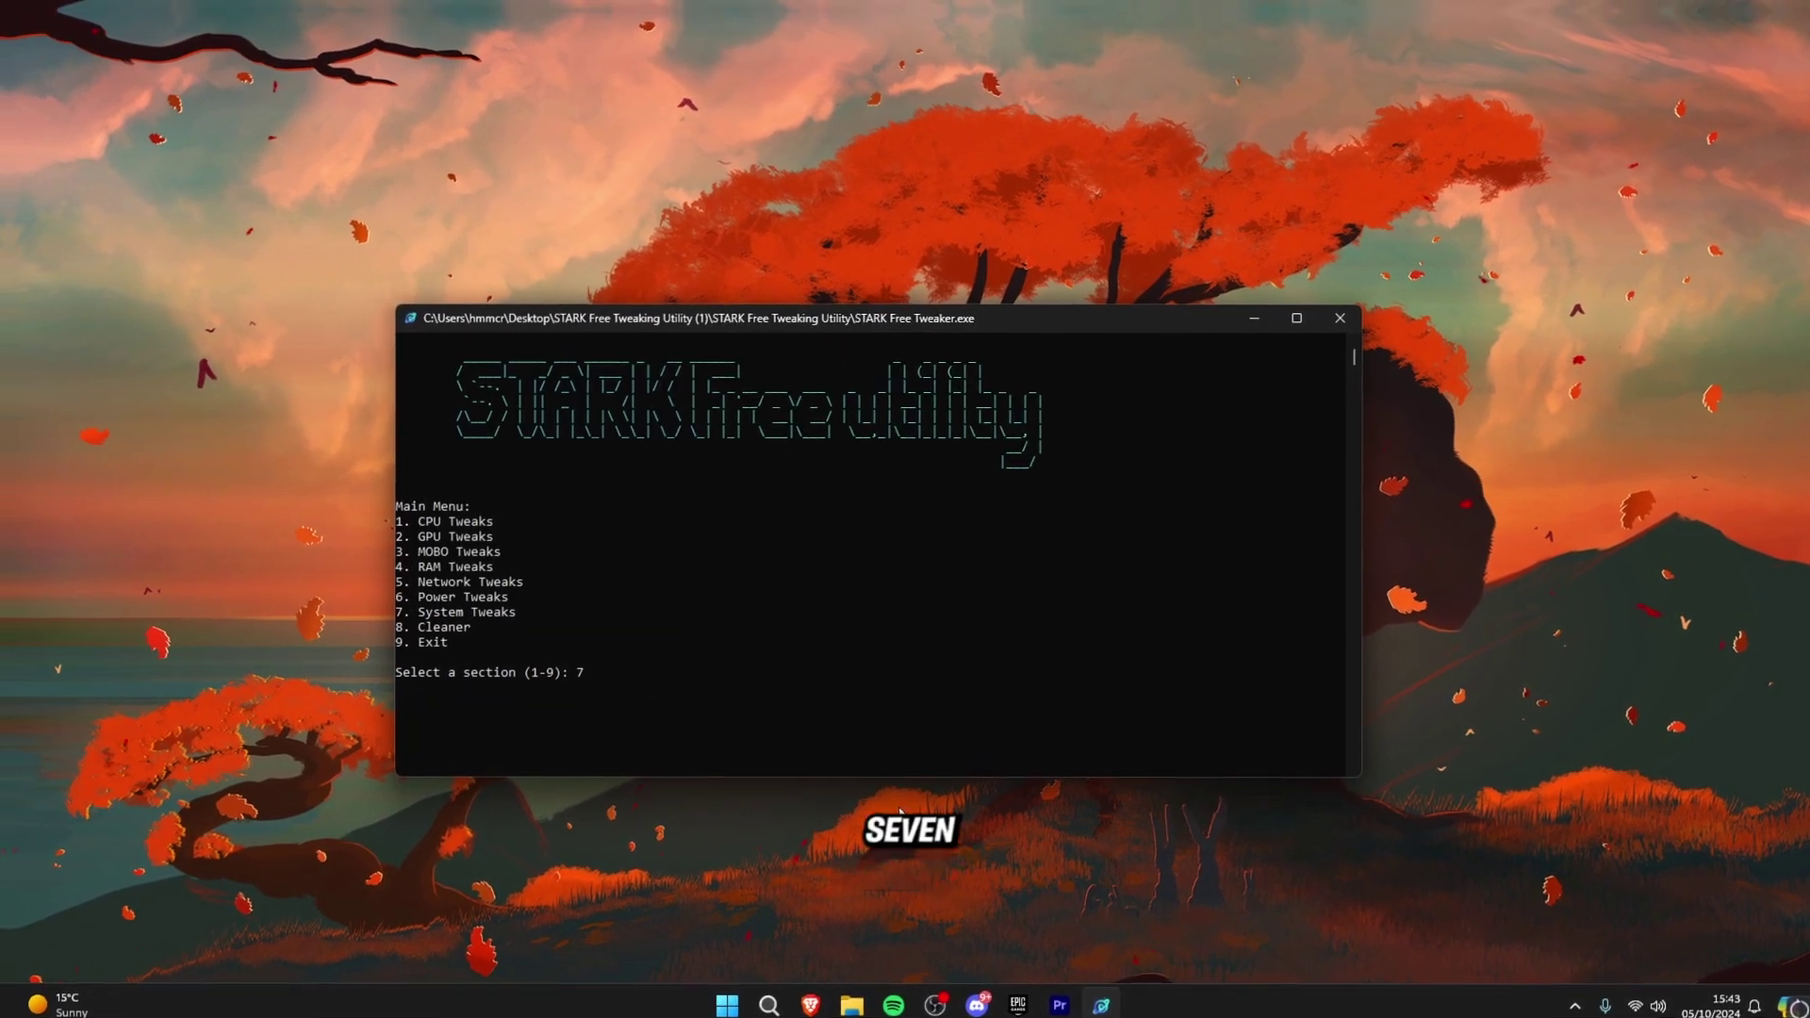
key(Return)
text(1)
key(Return)
text(1)
key(Return)
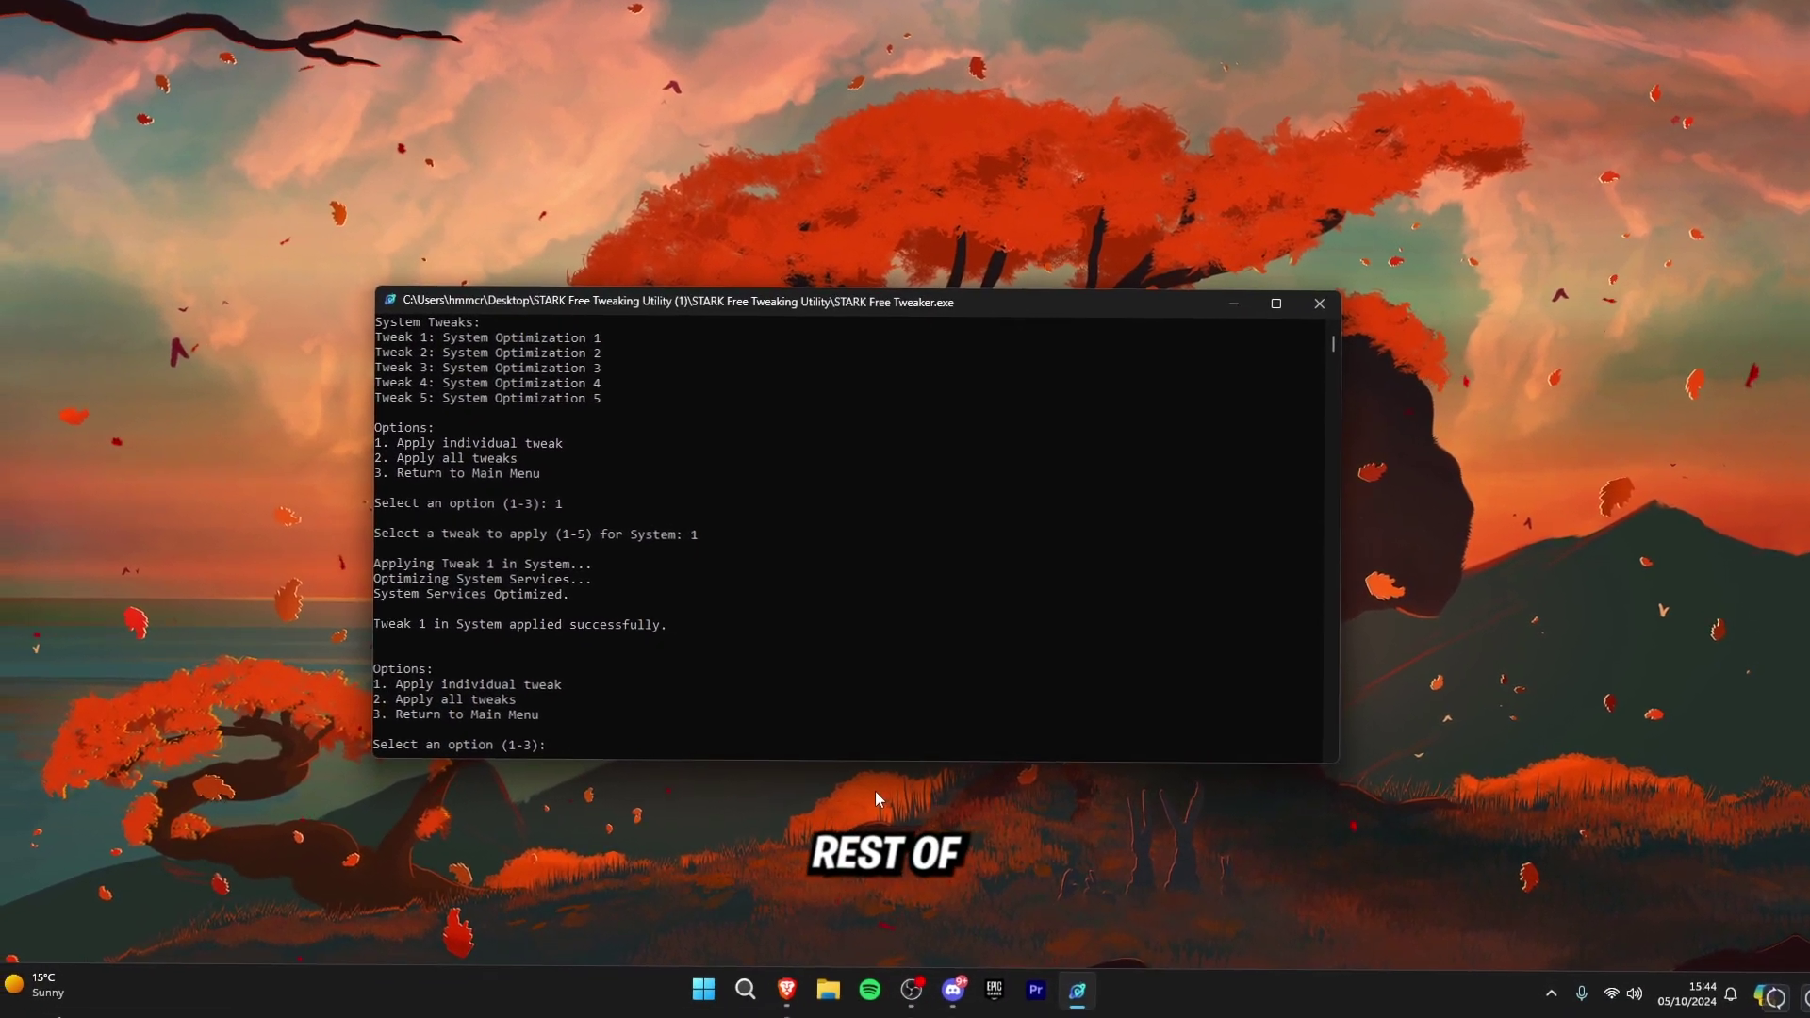
text(2)
key(Return)
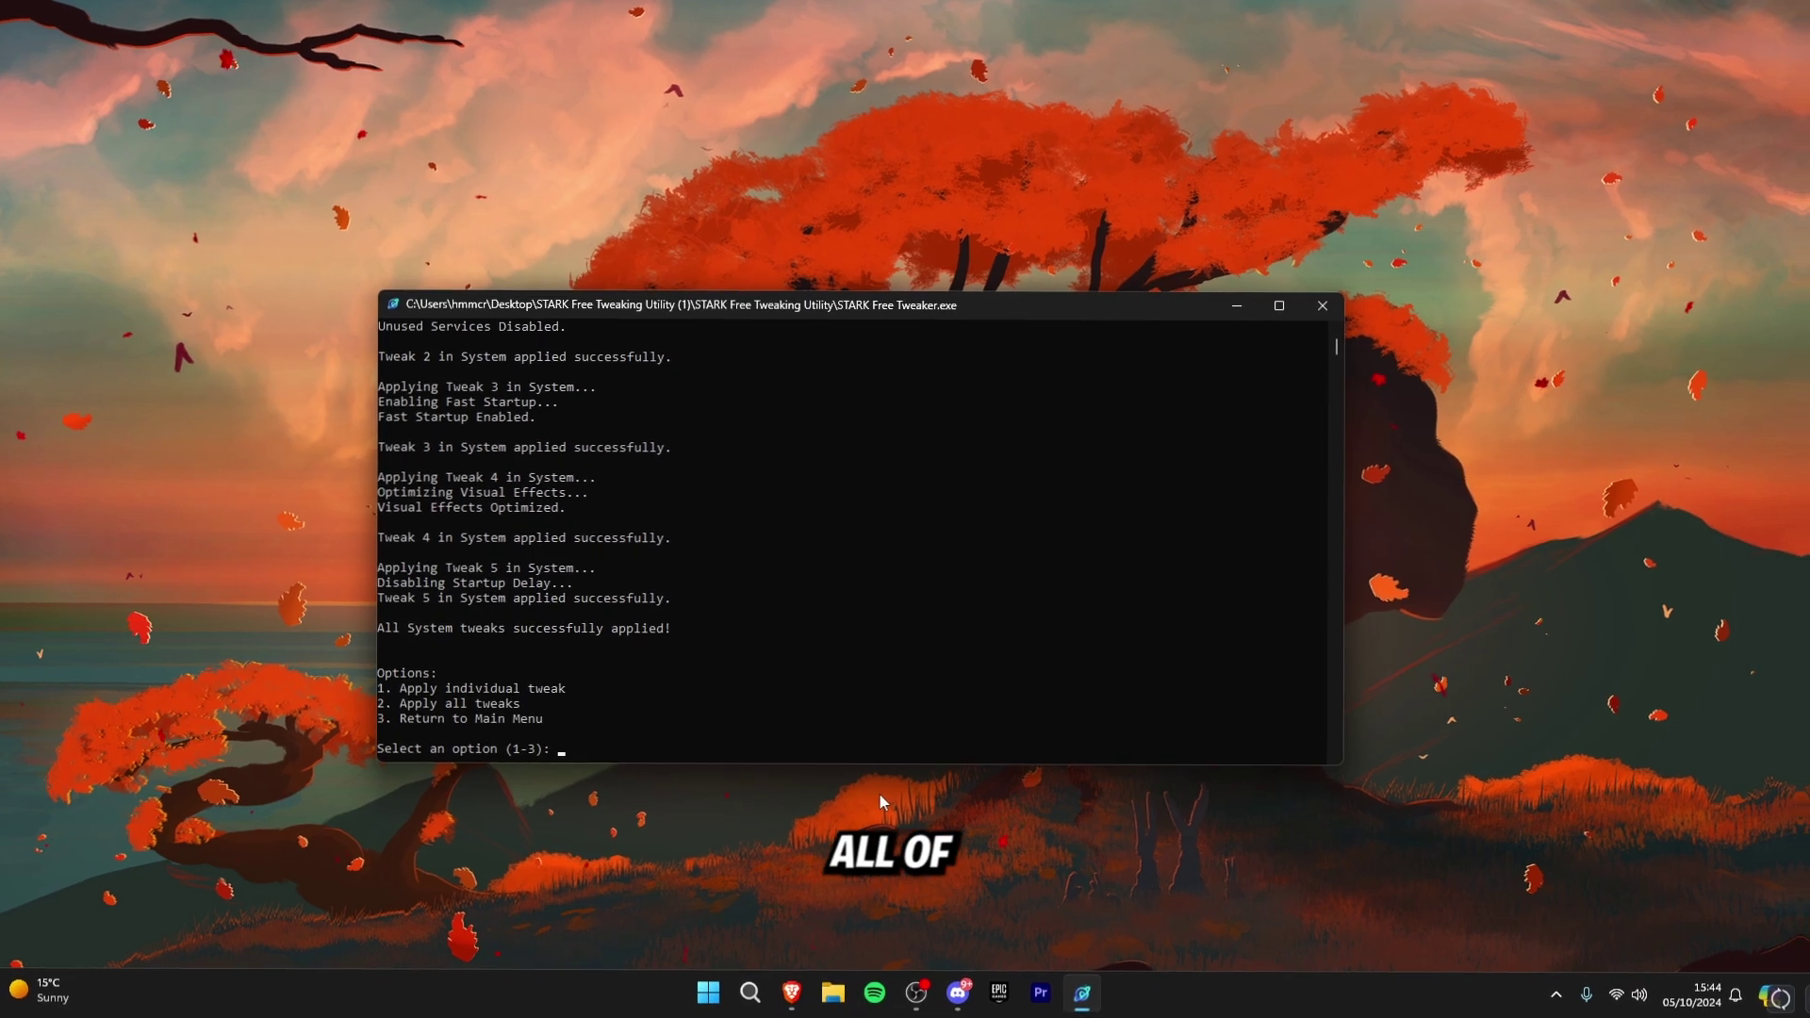
text(3)
key(Return)
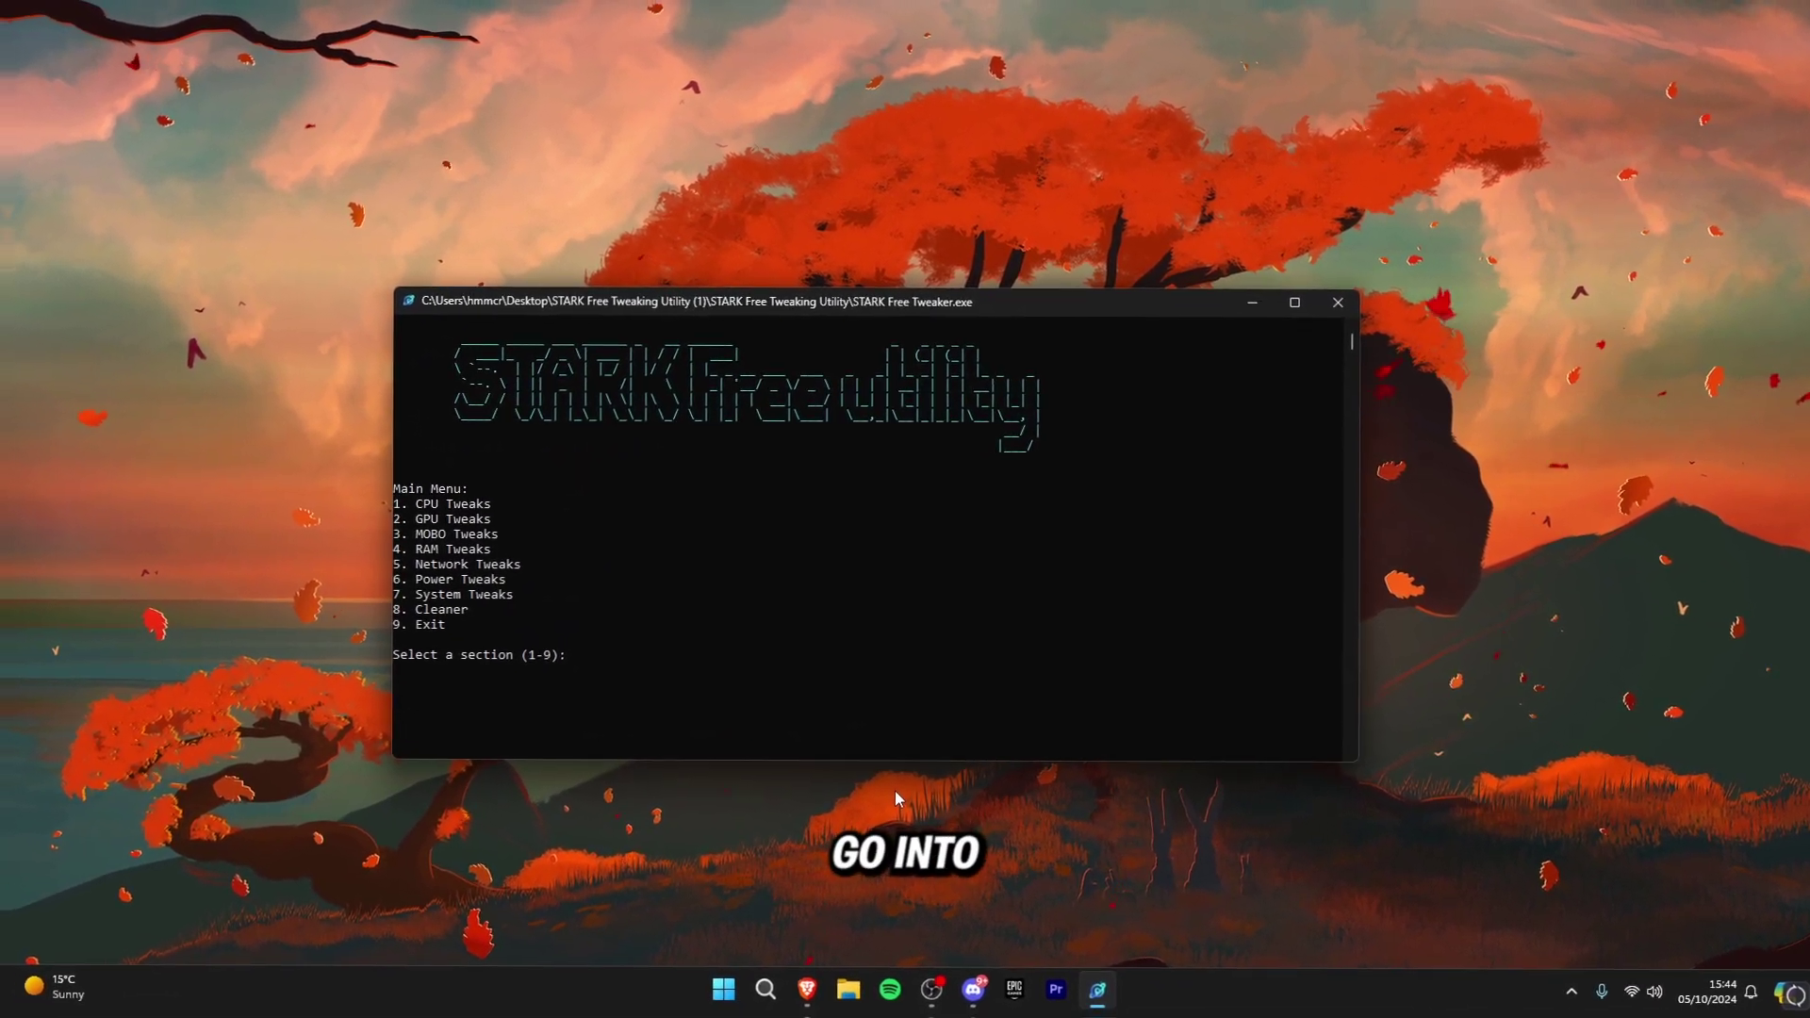
- From Cleaner options (8), run Clean Temporary Files (1)
text(8)
key(Return)
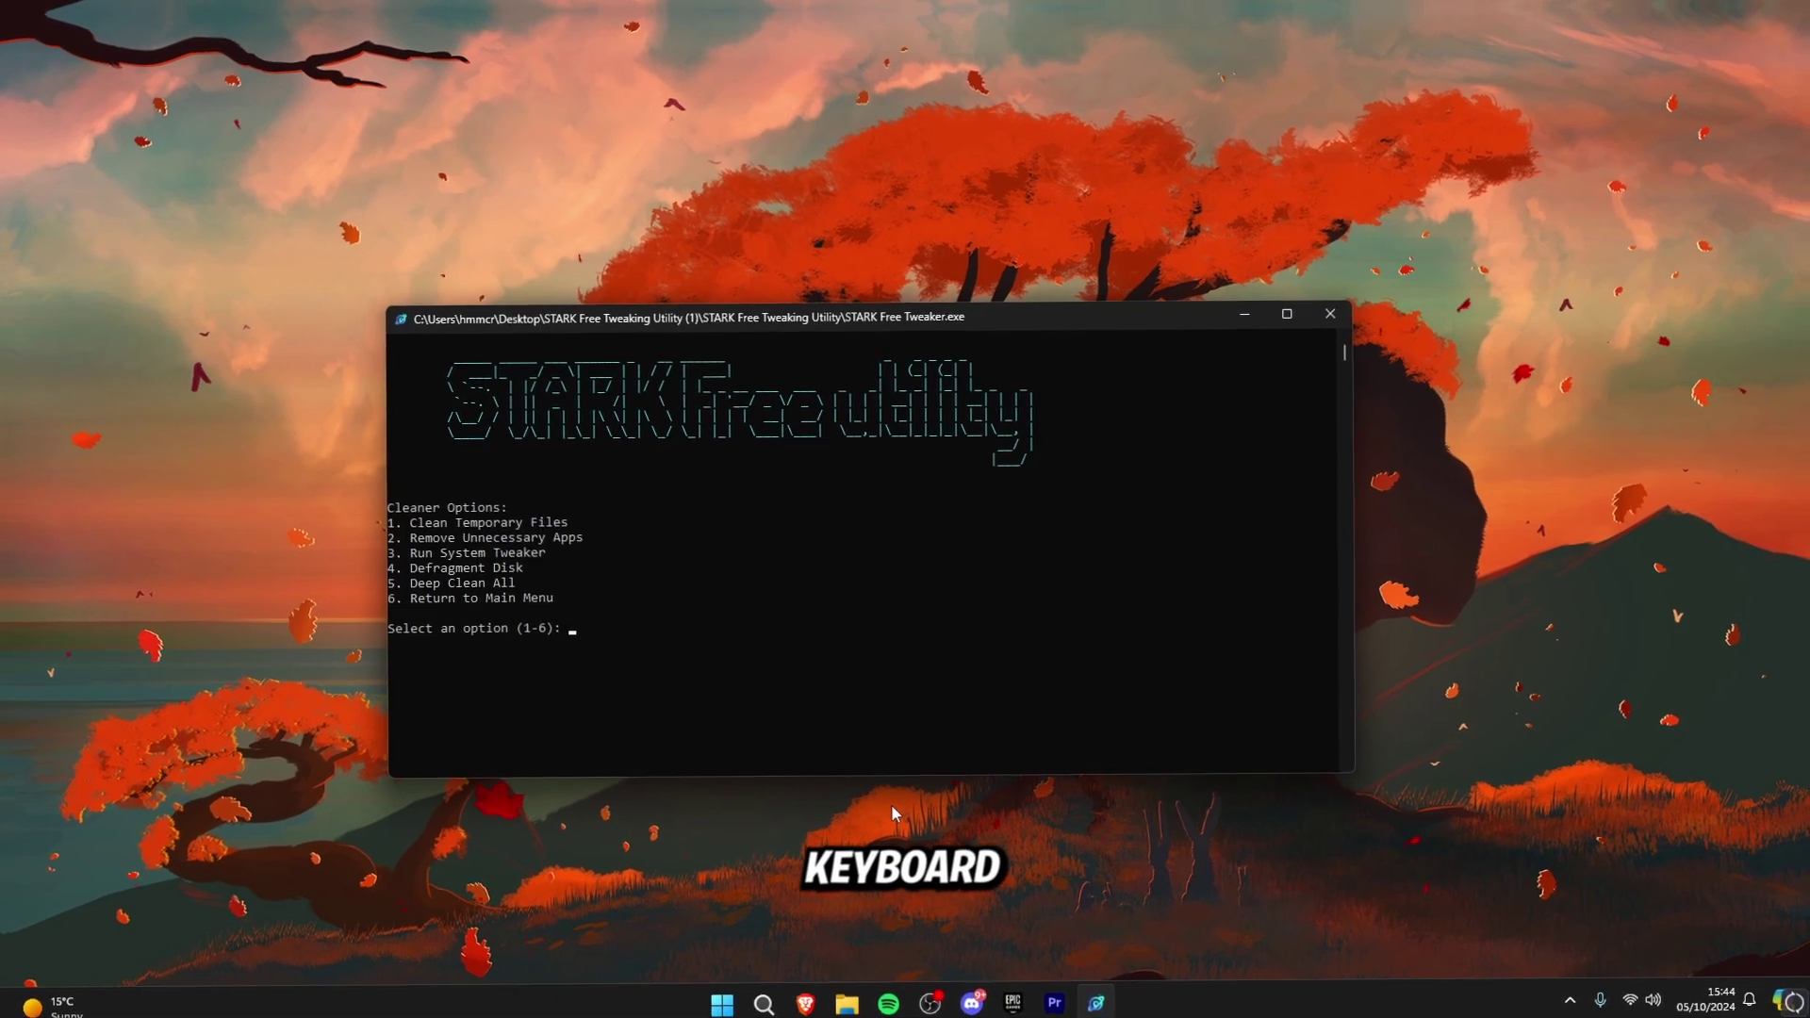
text(1)
key(Return)
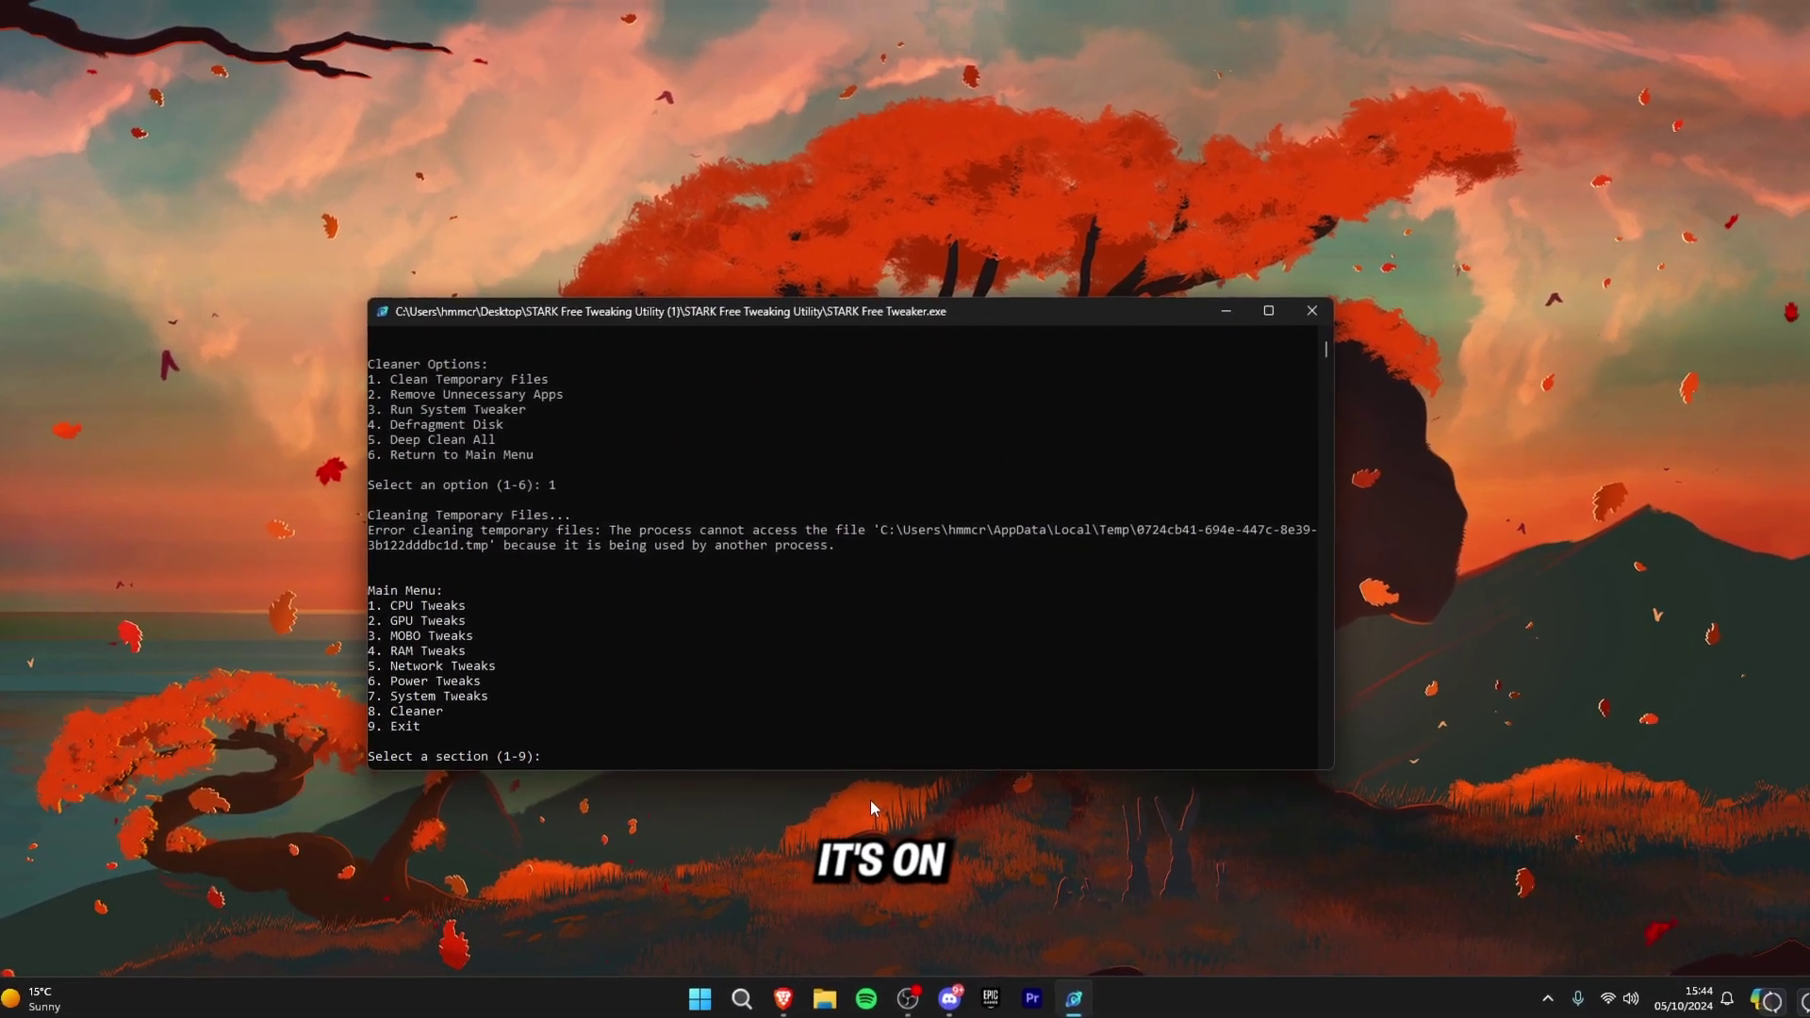
- Reopen the Cleaner (8) and run Remove Unnecessary Apps (2)
text(8)
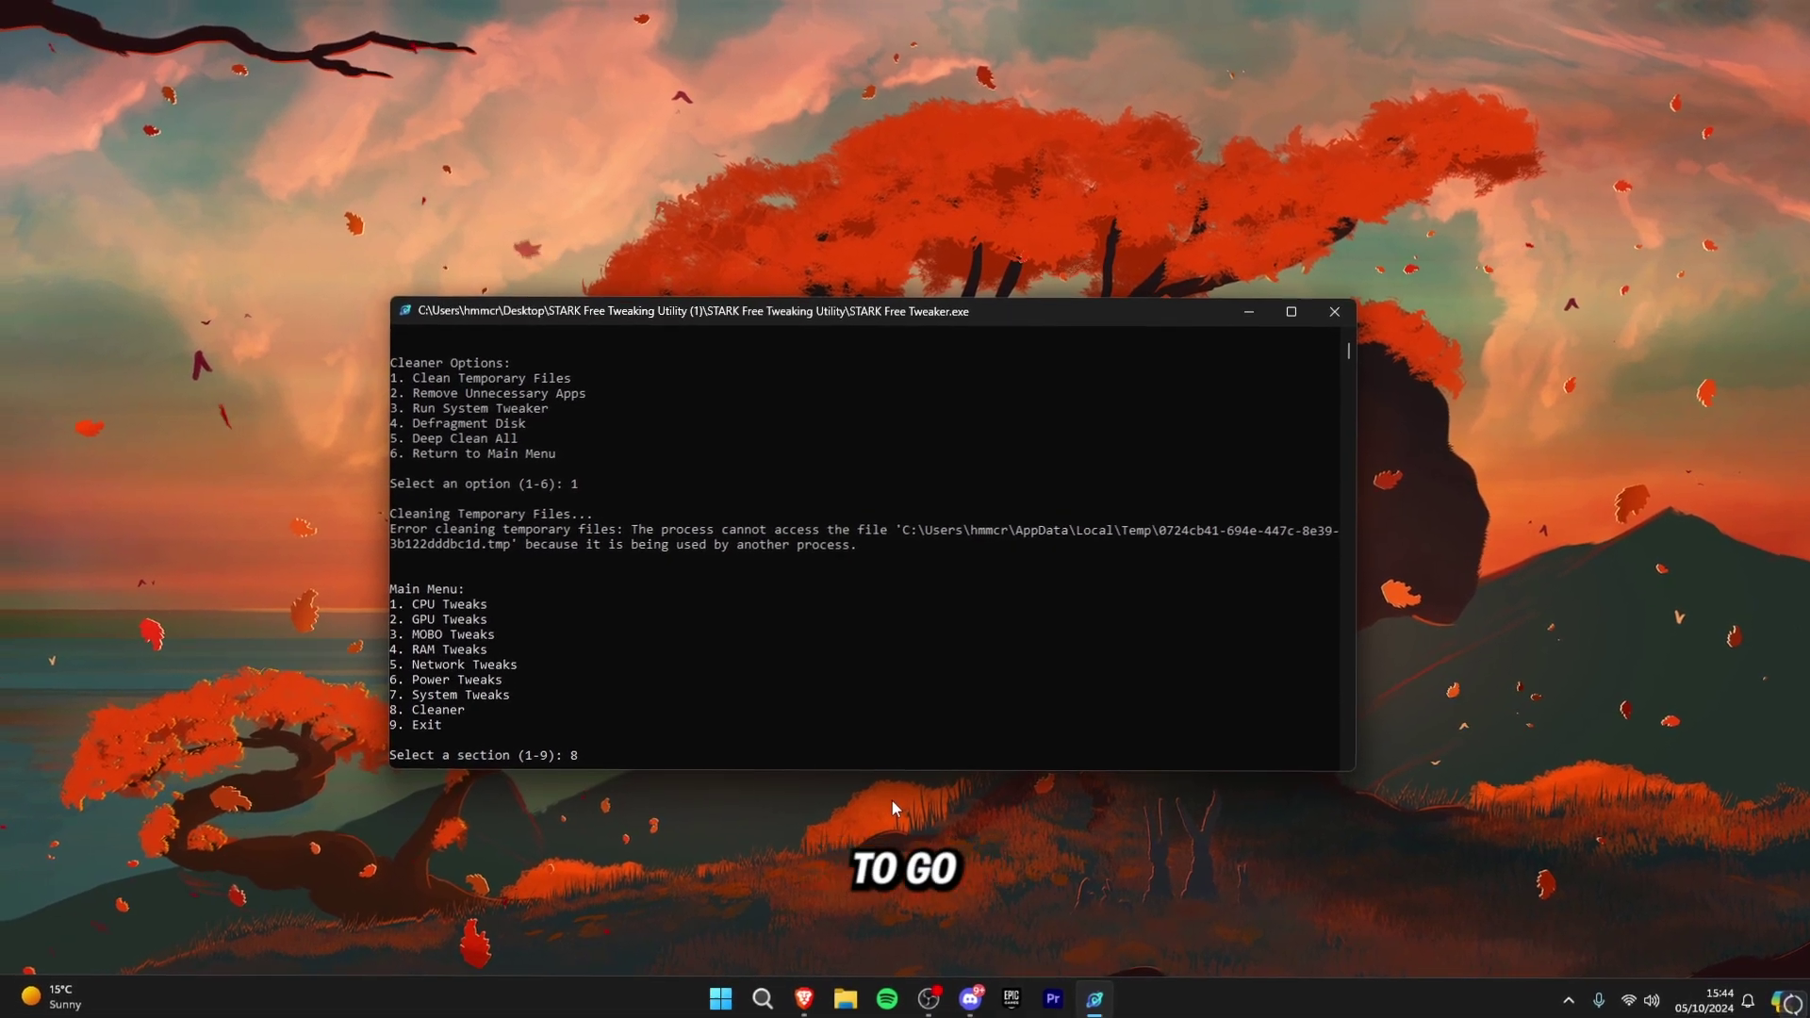
key(Return)
text(2)
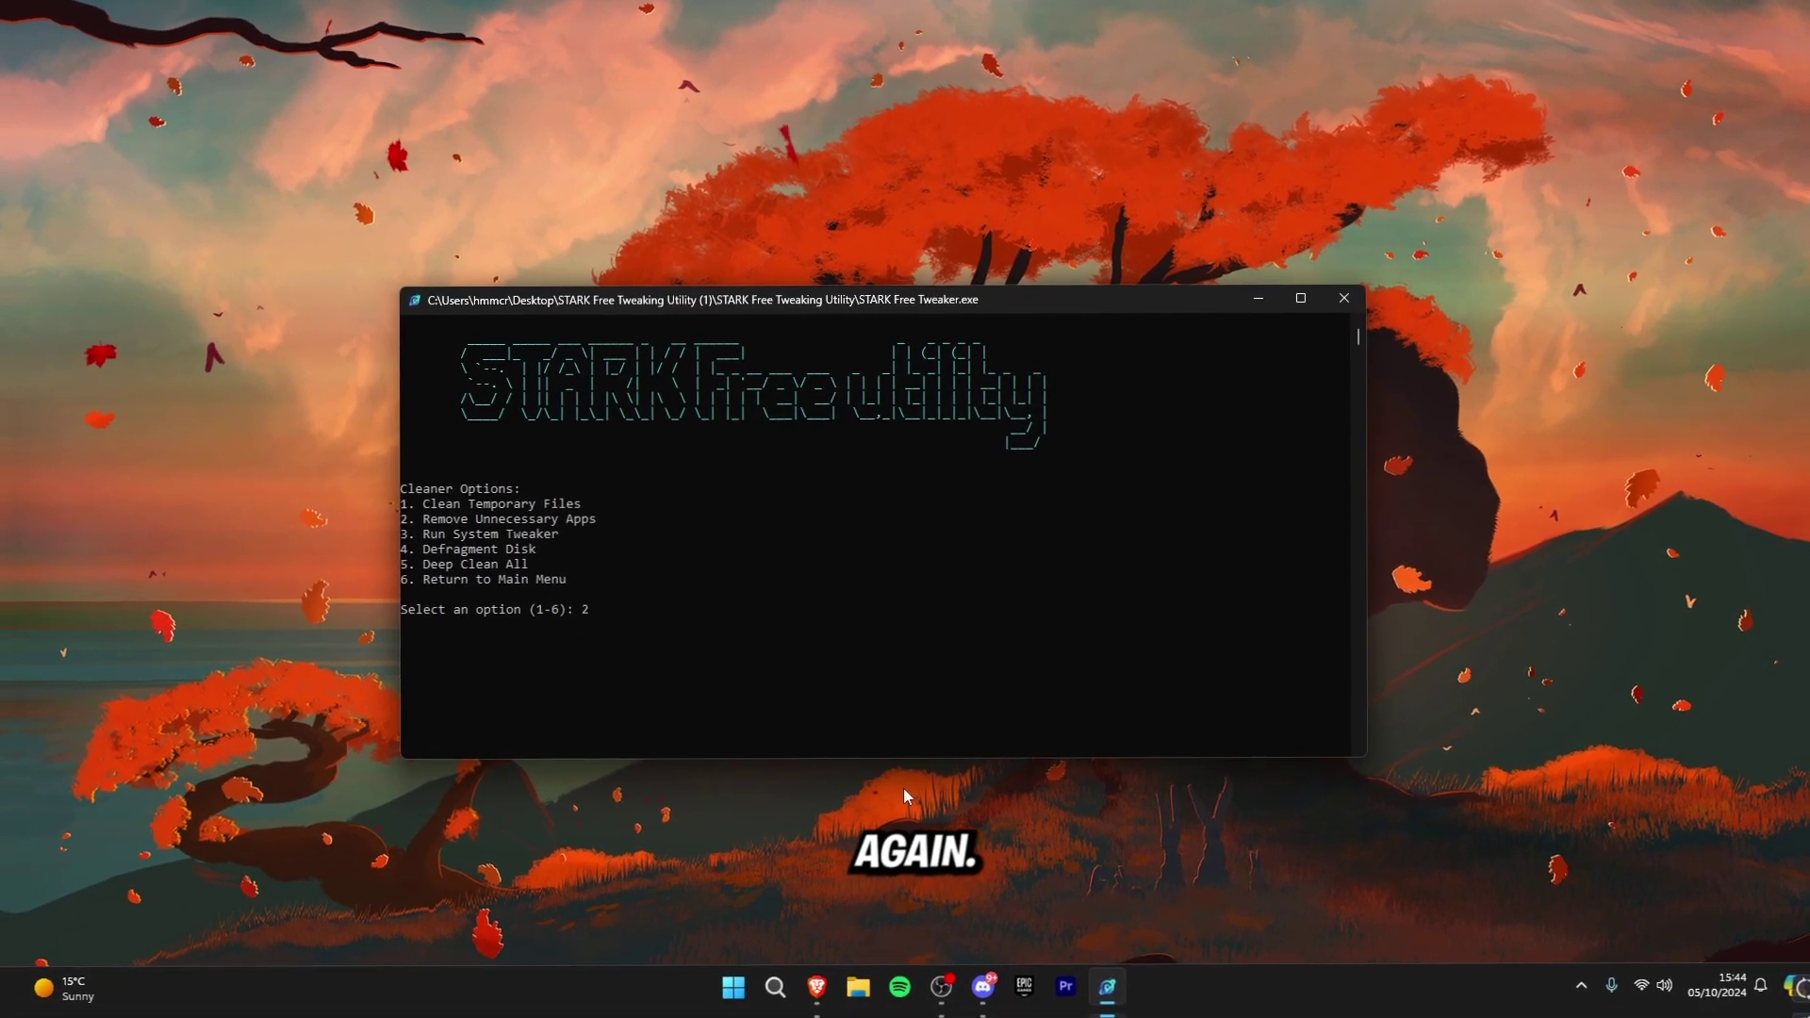
key(Return)
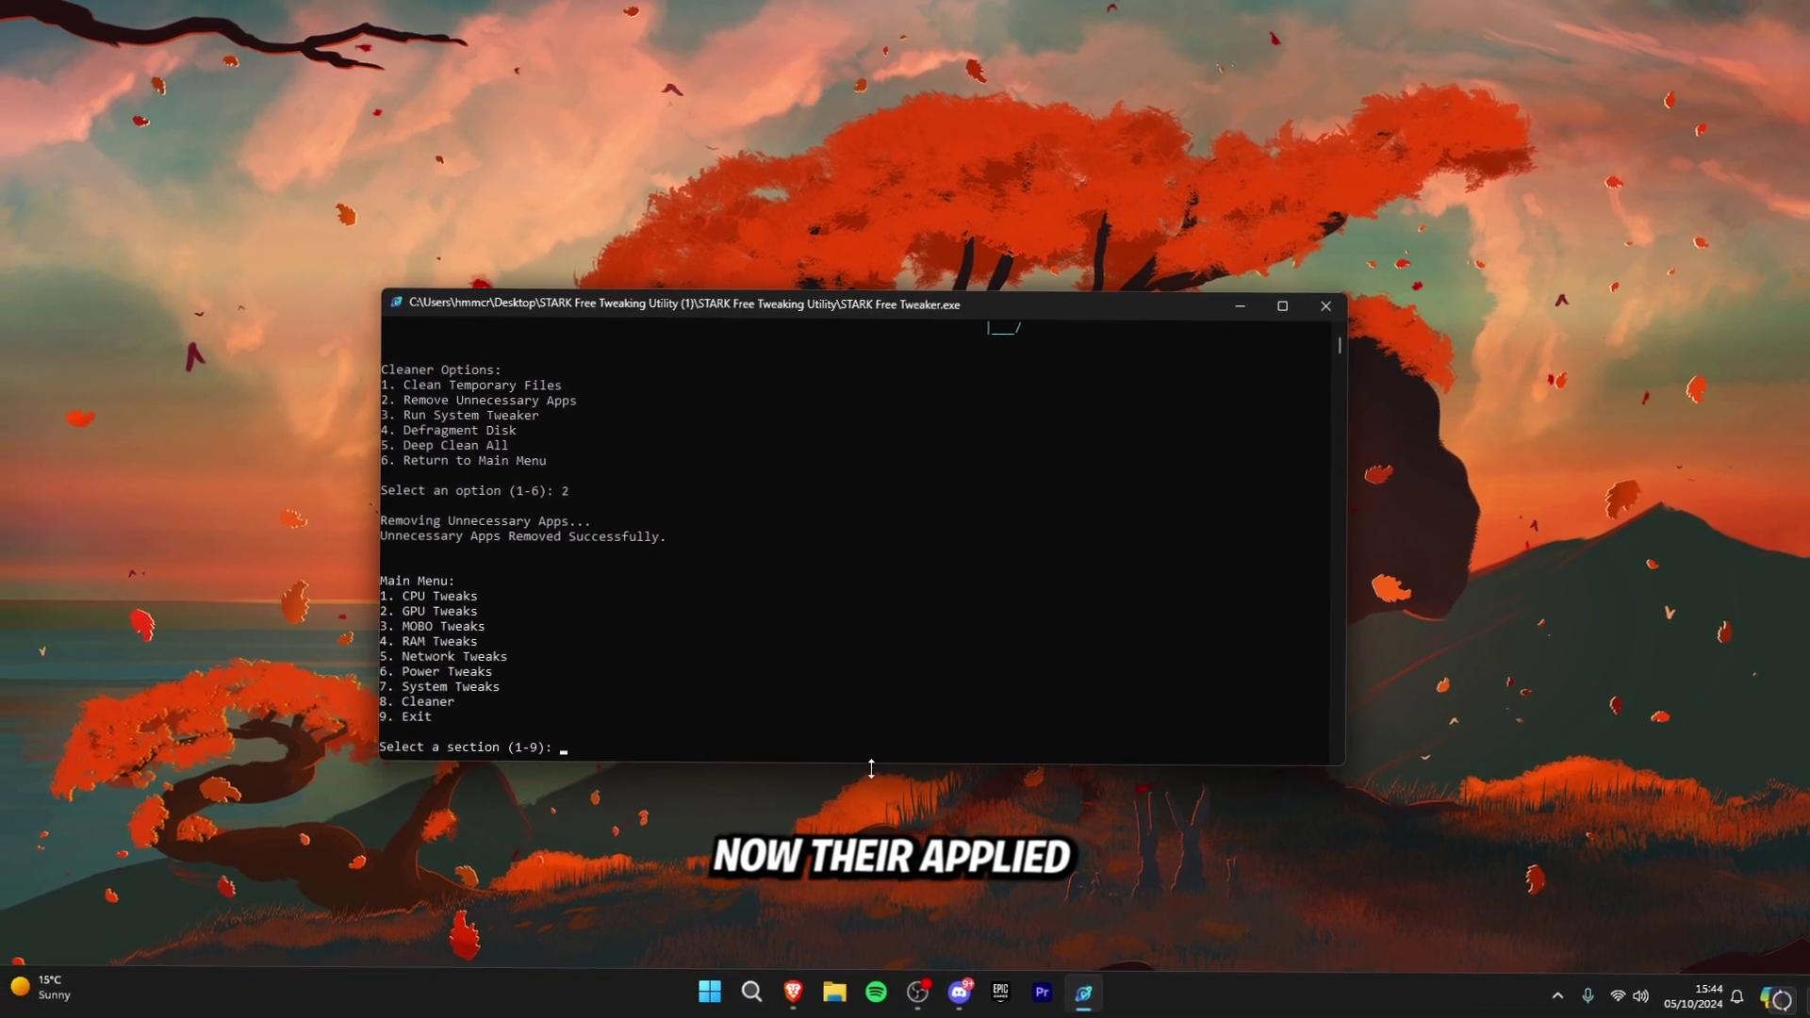
- Enter 9, the Exit option, at the main-menu prompt
text(9)
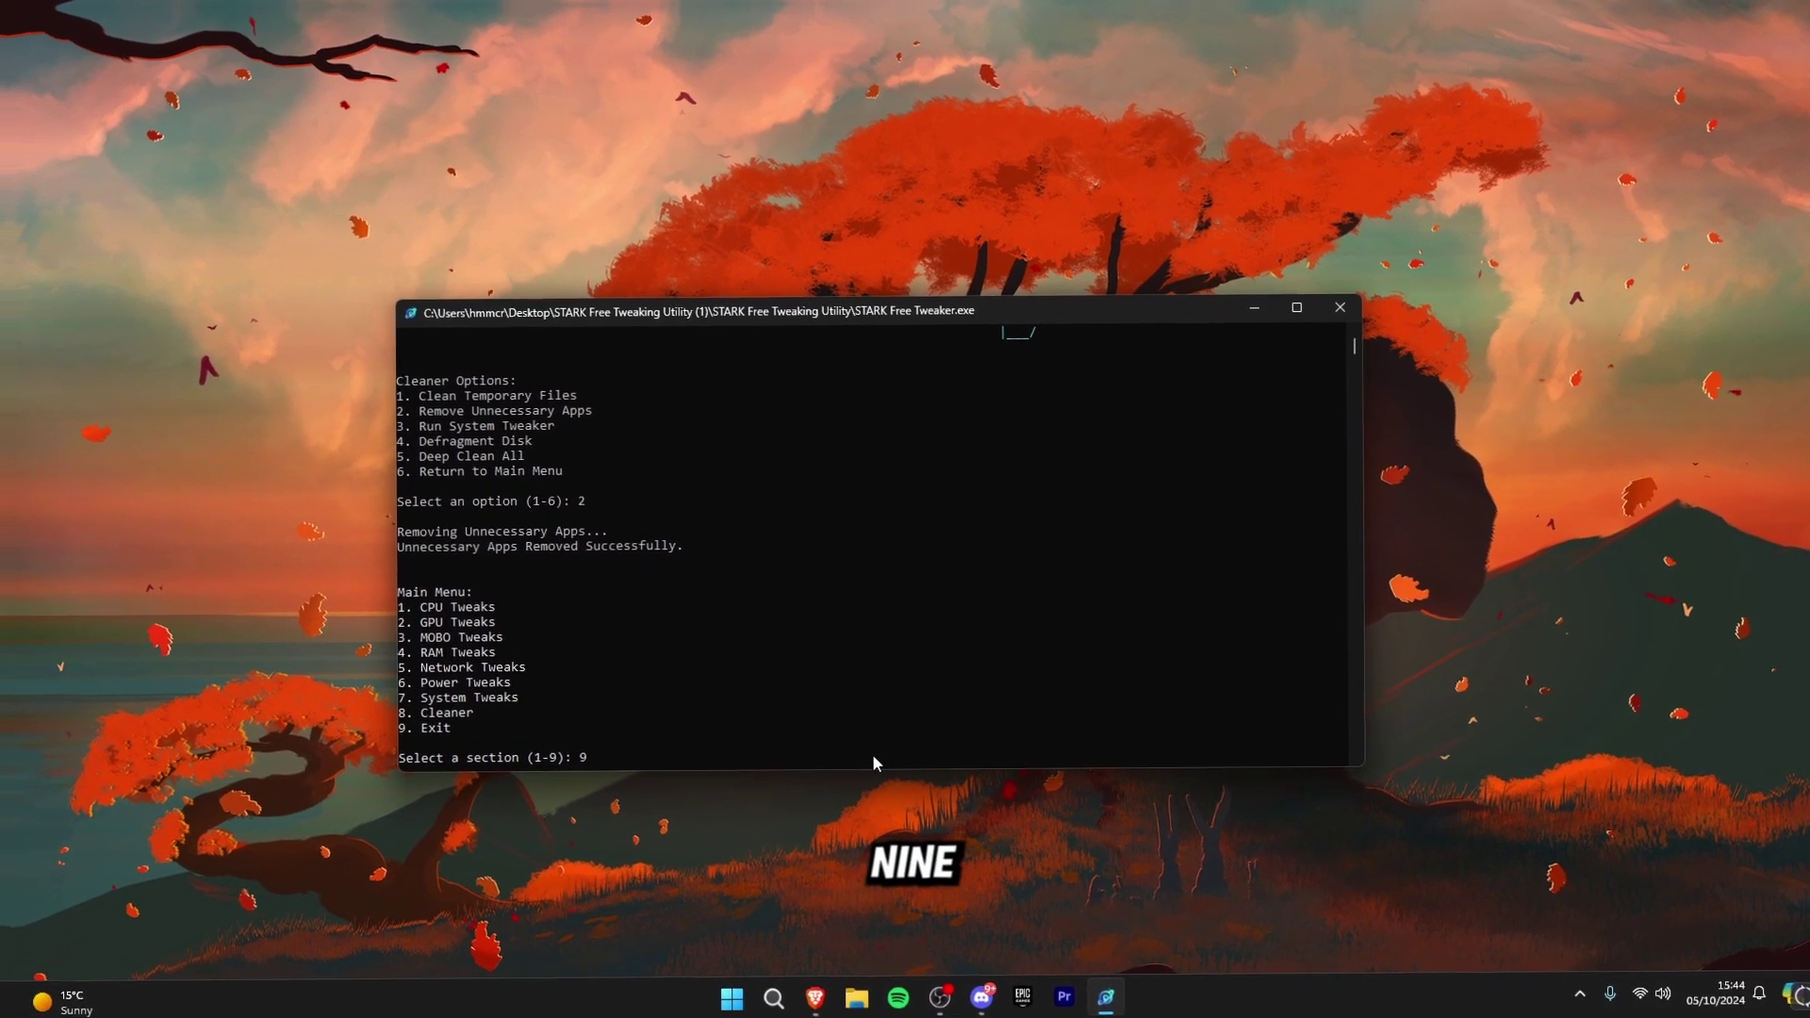